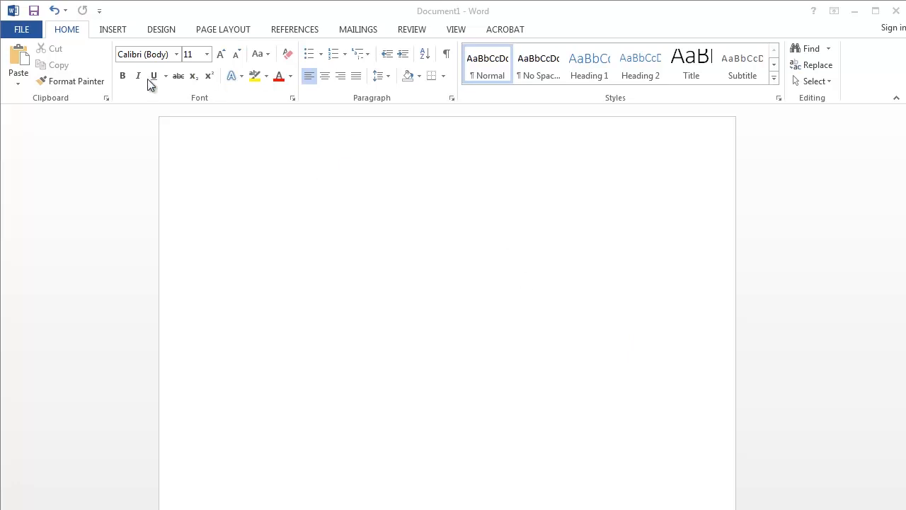
Draw a rectangle shape on the blank page, about 11.5 cm high and 9.4 cm wide
left_click(166, 29)
left_click(111, 34)
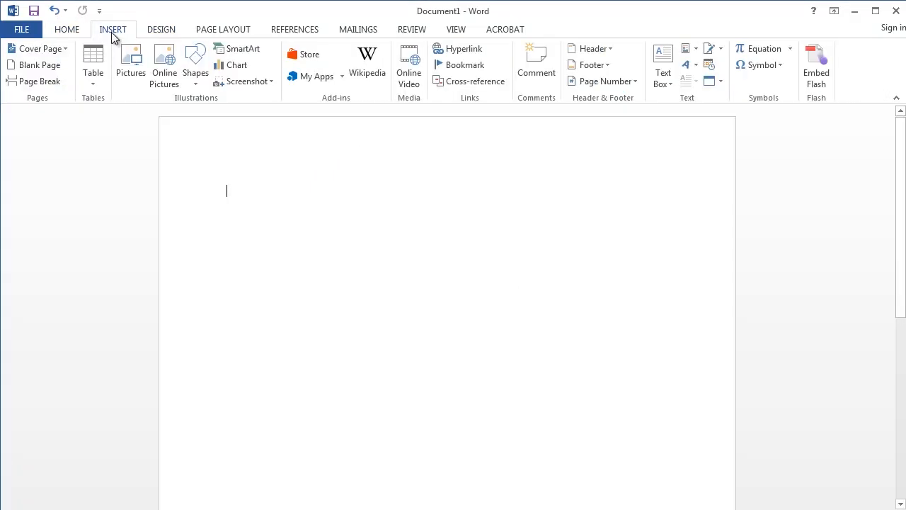
left_click(196, 58)
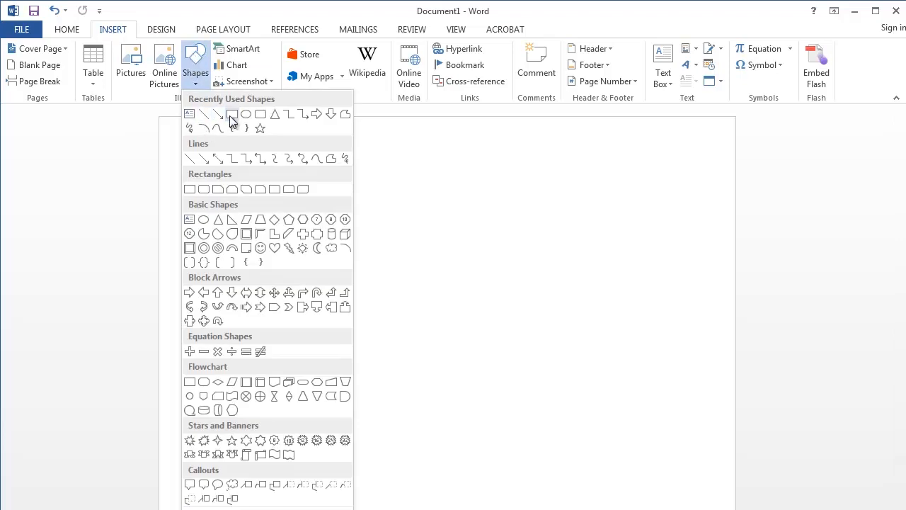
left_click(231, 115)
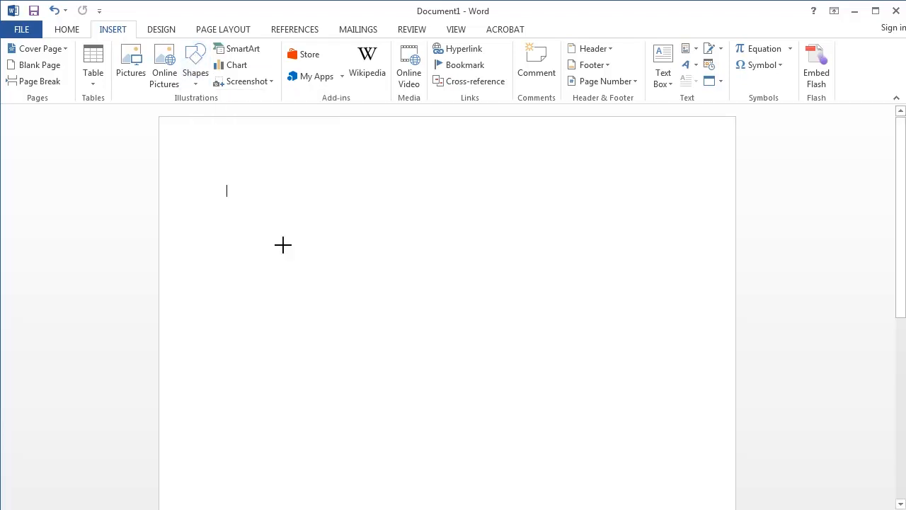
mouse_move(245, 160)
left_mouse_down()
mouse_move(305, 290)
mouse_move(499, 469)
left_mouse_up()
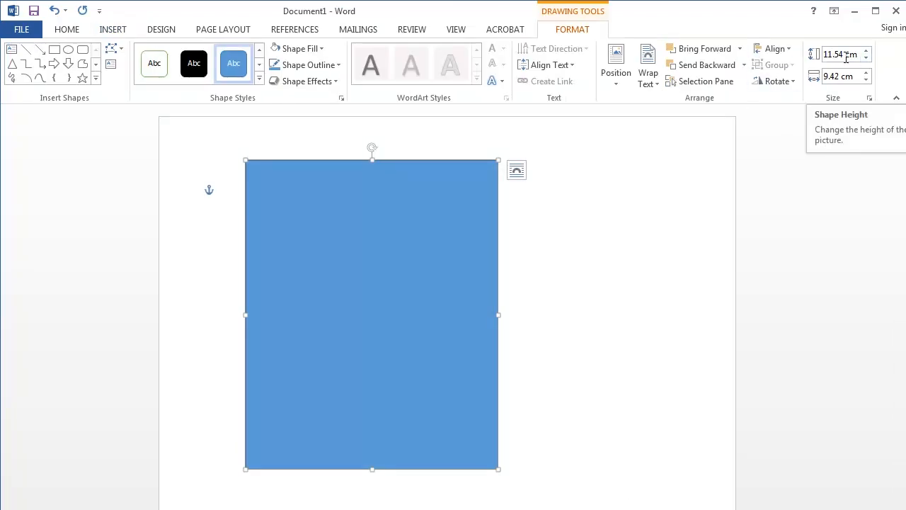
Set the rectangle's height to 5.5" and its width to 4.25"
left_click(857, 56)
left_click_drag(824, 56, 861, 63)
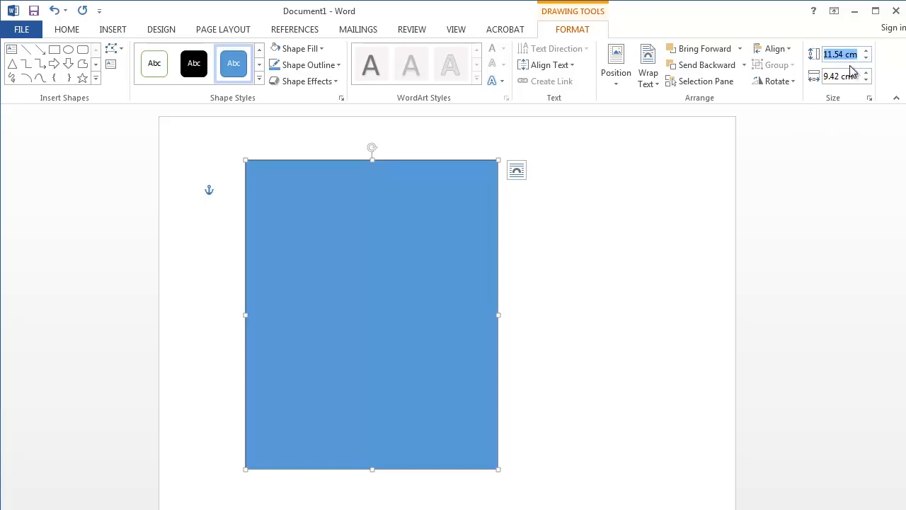
type("5.5\"")
left_click(830, 76)
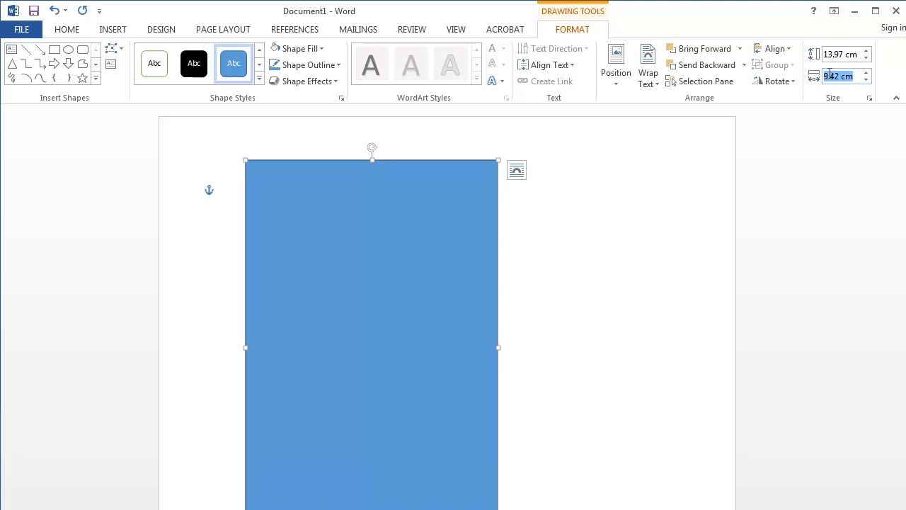
type("4.25\"")
key("Return")
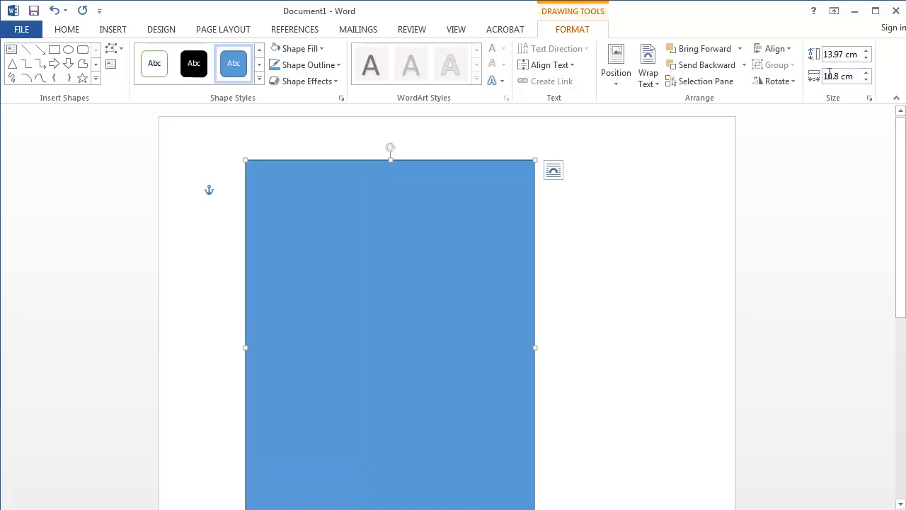
Change the rectangle's fill colour to white
scroll(694, 217, "down", 1)
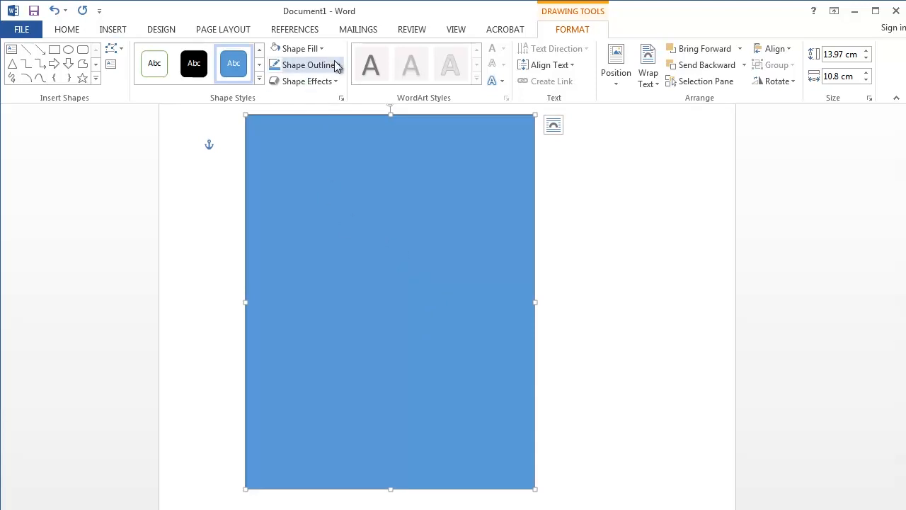
left_click(316, 50)
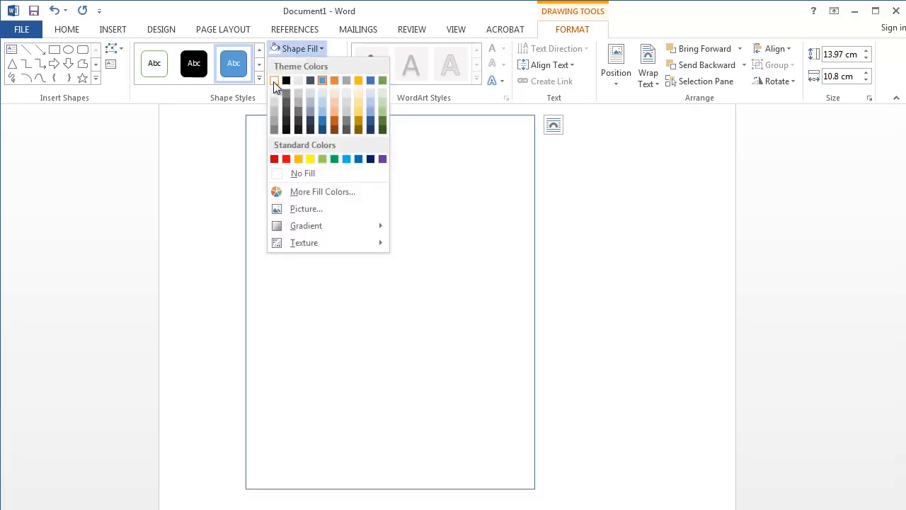
left_click(273, 80)
left_click(706, 289)
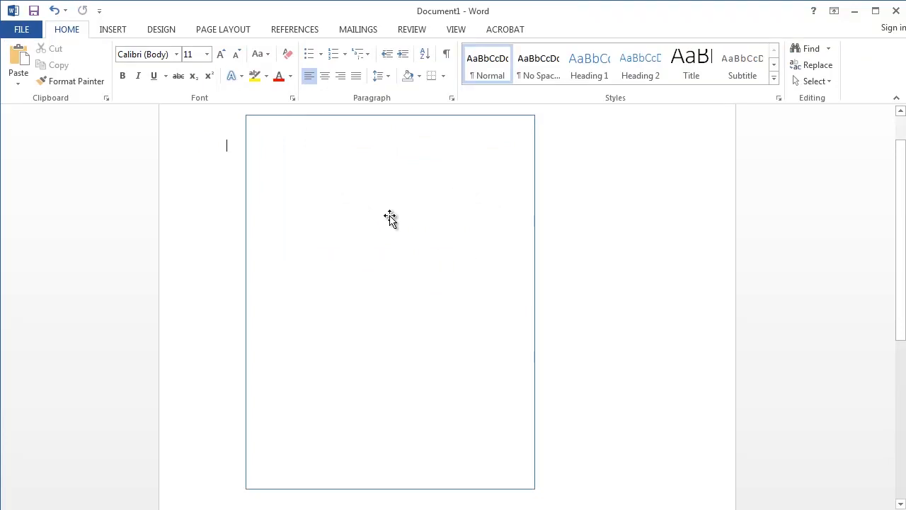
Set the white rectangle's text wrapping to Square
left_click(424, 331)
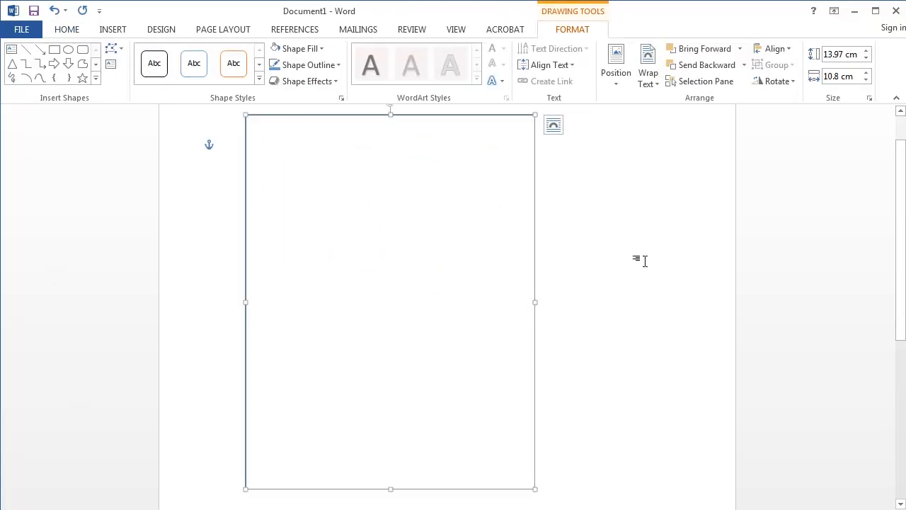
scroll(575, 278, "up", 1)
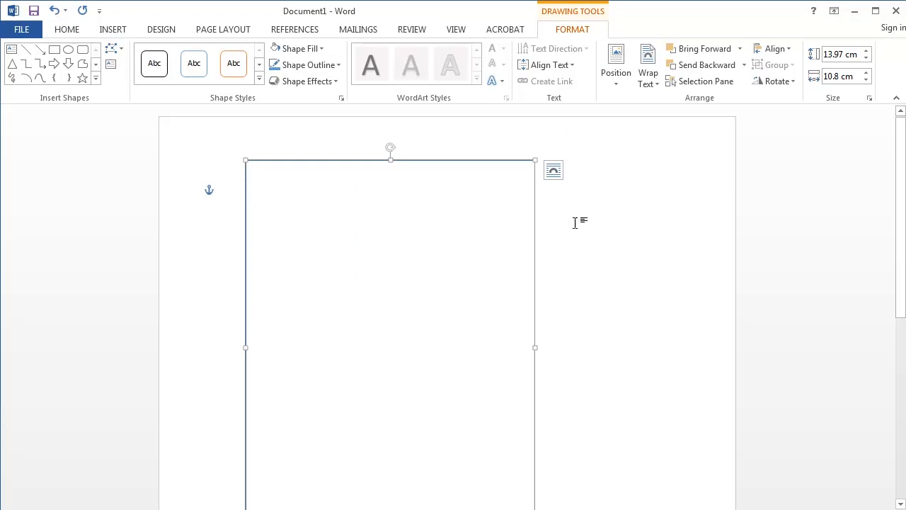
left_click(552, 170)
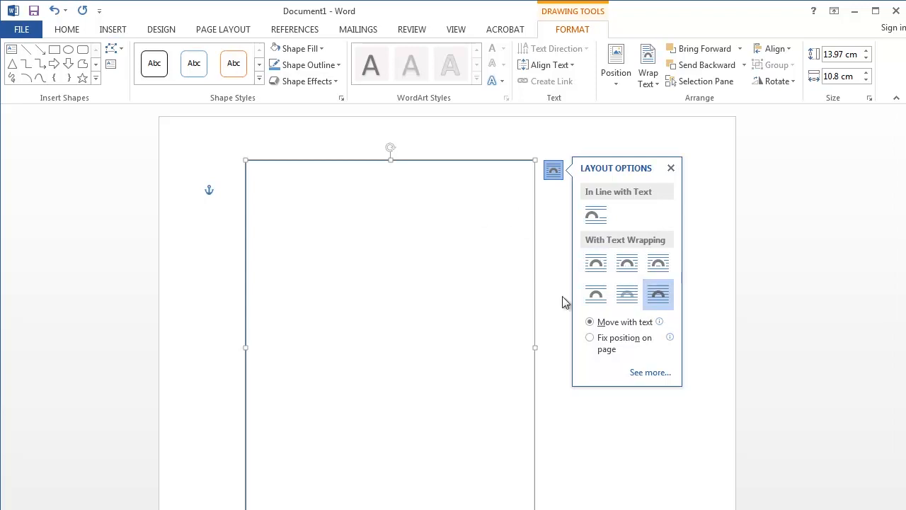
left_click(597, 264)
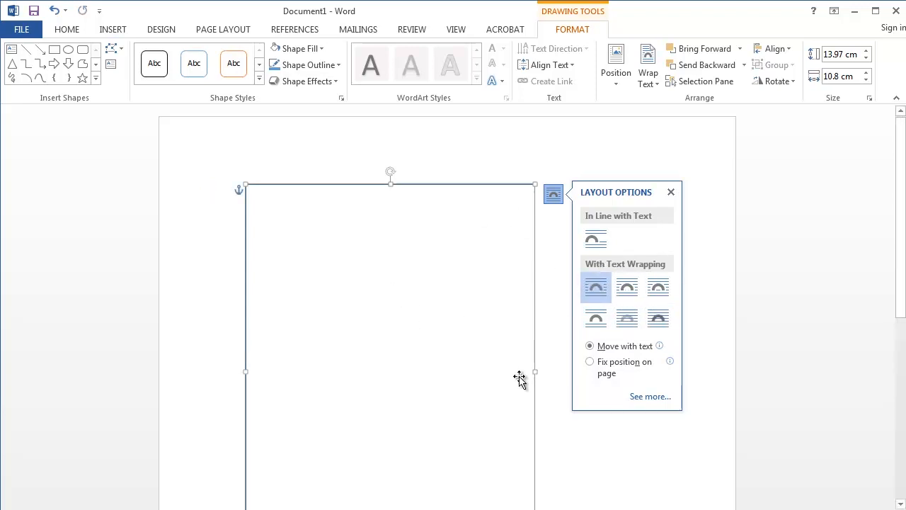
Move the rectangle so that it sits at the page's top-left margin corner
left_click_drag(425, 336, 399, 262)
left_click(576, 300)
scroll(392, 210, "down", 2)
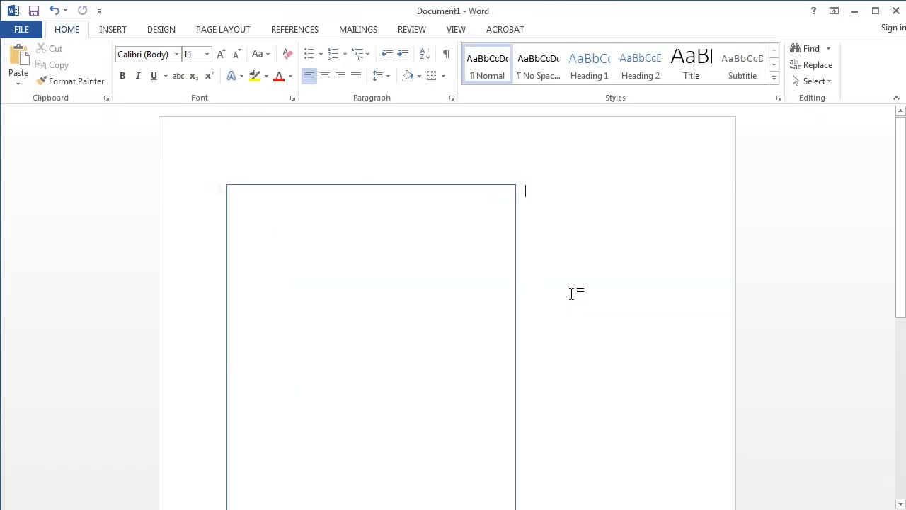
mouse_move(423, 329)
left_mouse_down()
mouse_move(552, 385)
mouse_move(396, 269)
left_mouse_up()
scroll(398, 255, "up", 2)
left_click_drag(334, 243, 350, 241)
scroll(637, 331, "down", 2)
left_click(651, 337)
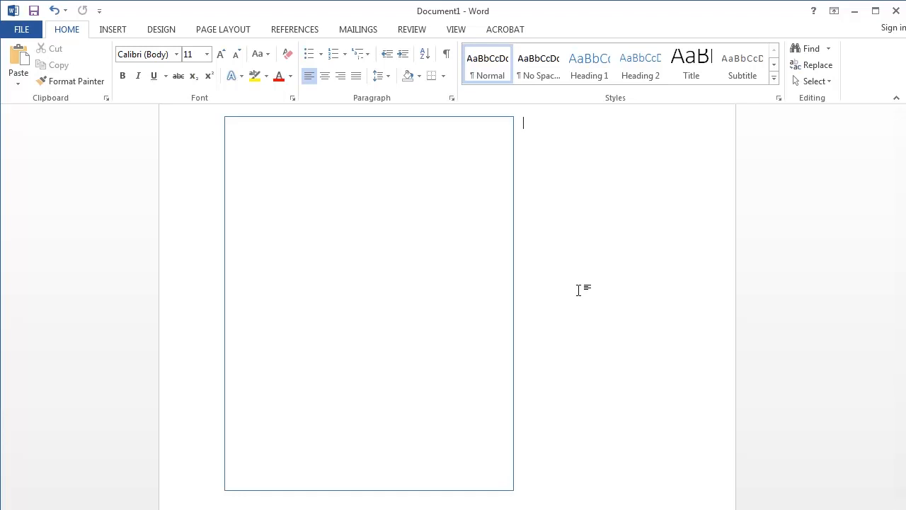
Insert the picture 0-01.png from the floral-elements-01 folder
left_click(115, 31)
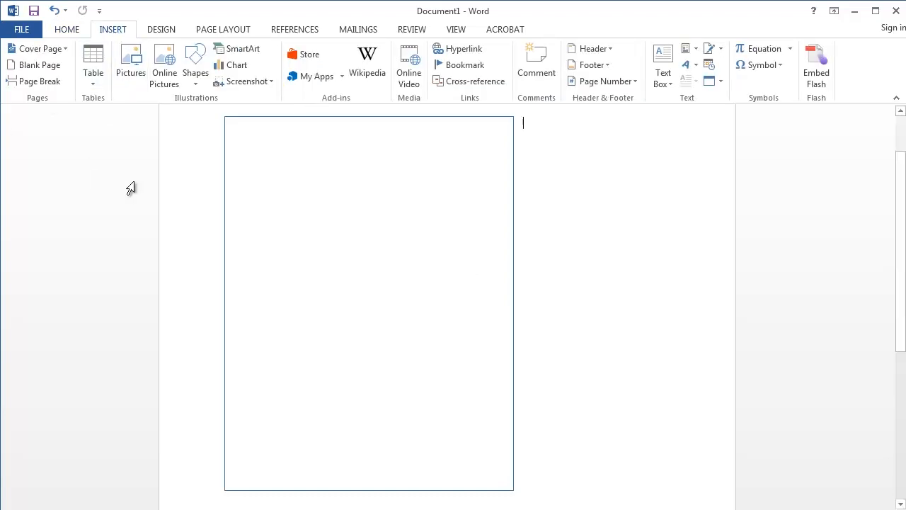
left_click(131, 58)
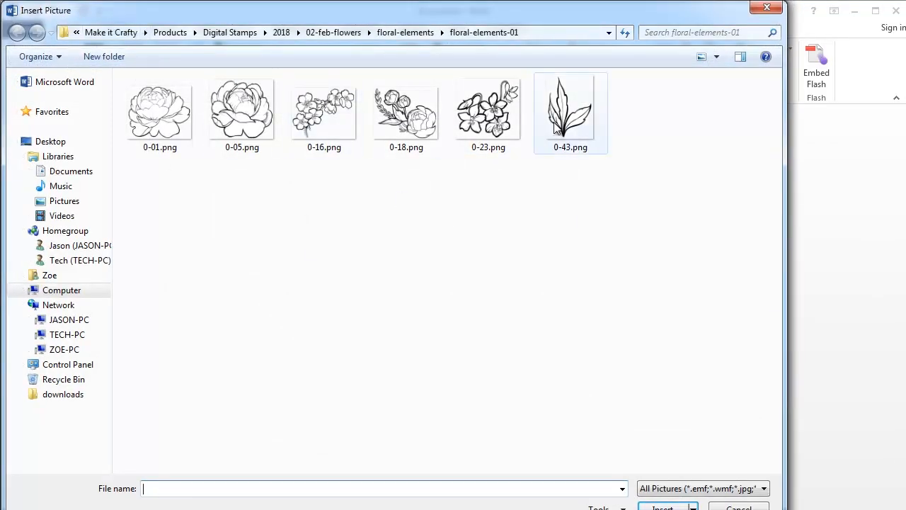
left_click(423, 35)
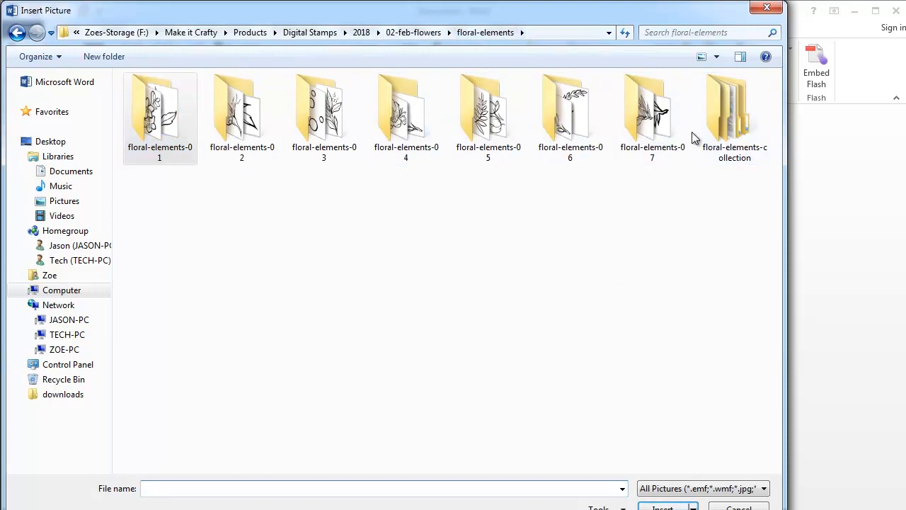
double_click(168, 117)
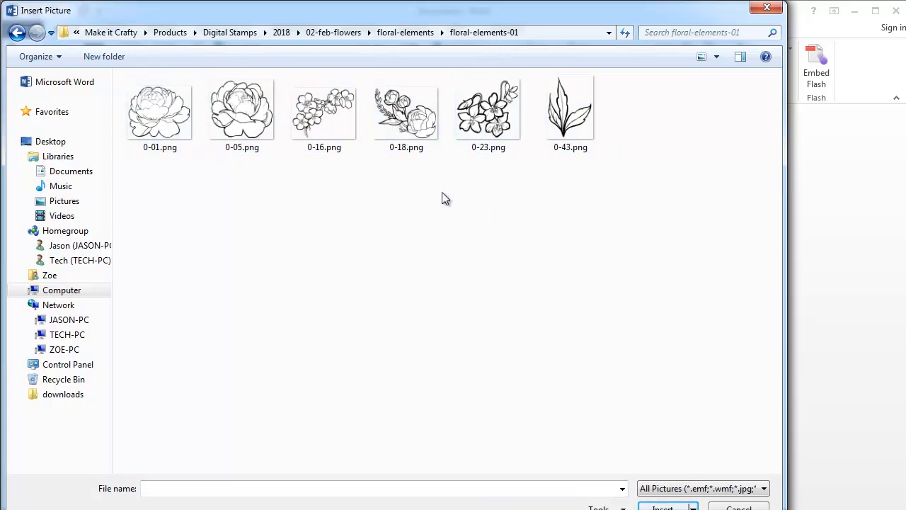
left_click(171, 126)
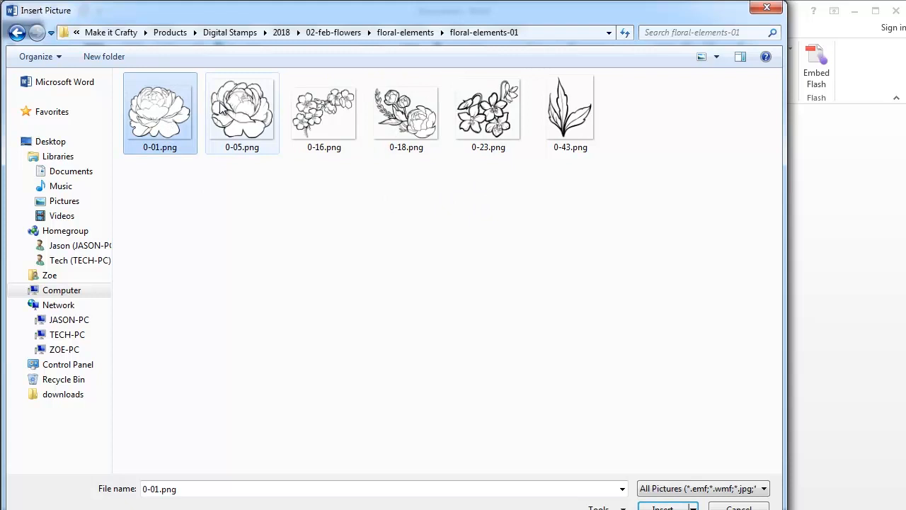
left_click(664, 505)
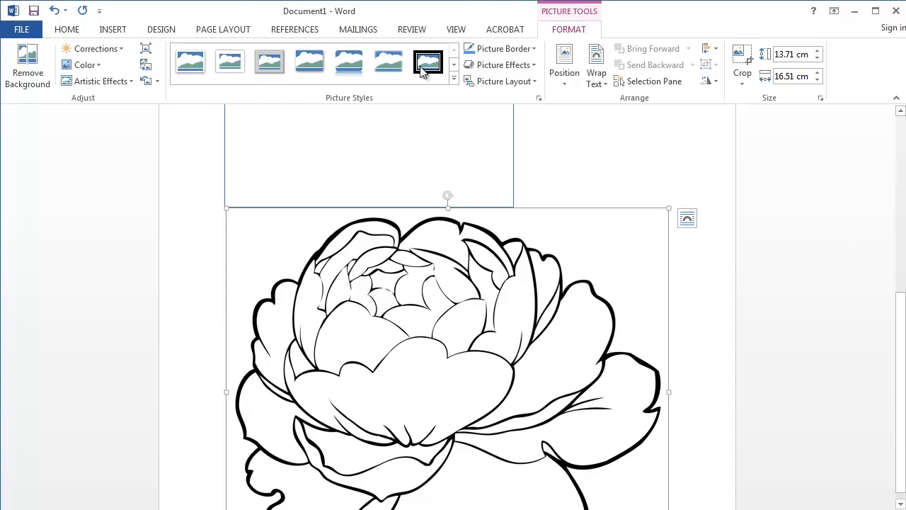
Set the inserted flower picture's text wrapping to Square so it can be positioned freely
right_click(474, 306)
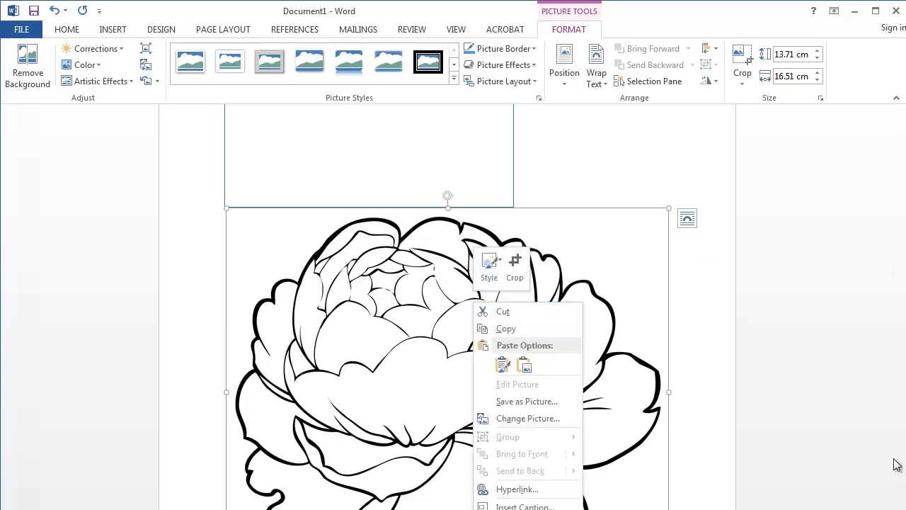
left_click(740, 416)
scroll(675, 385, "down", 1)
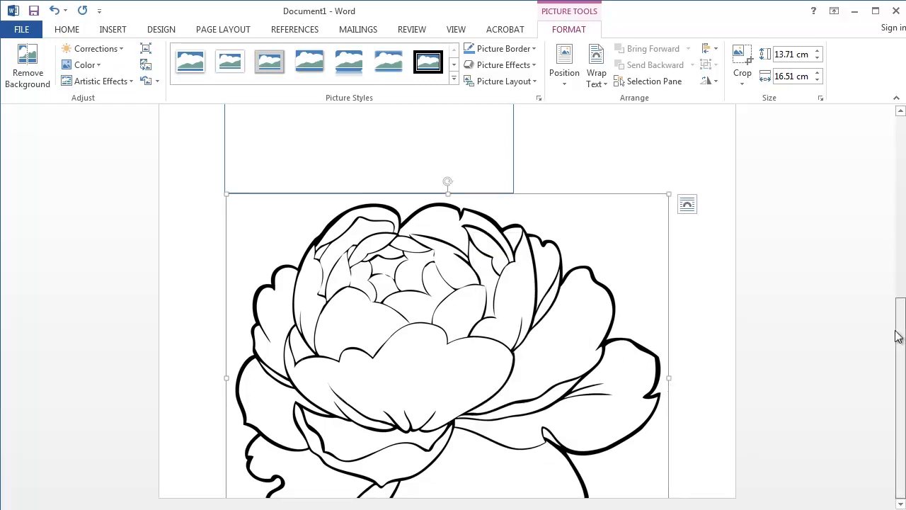
left_click_drag(899, 340, 896, 473)
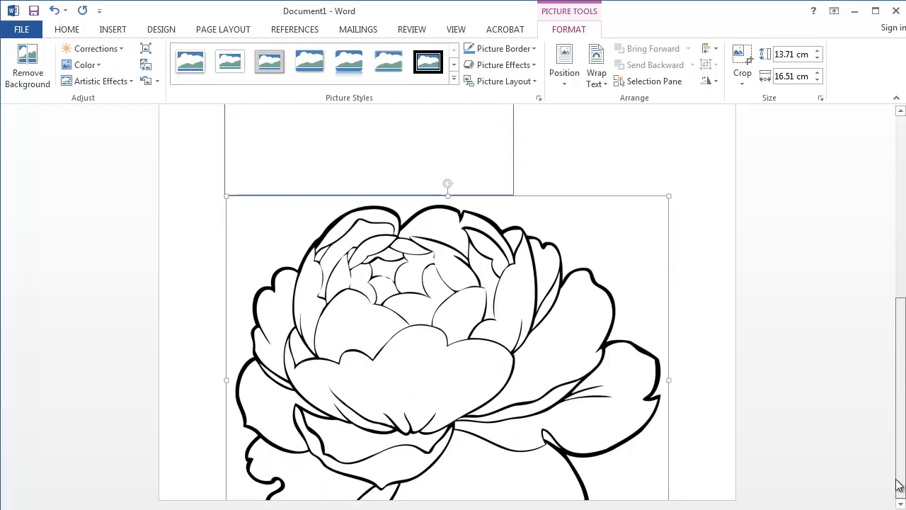
right_click(461, 234)
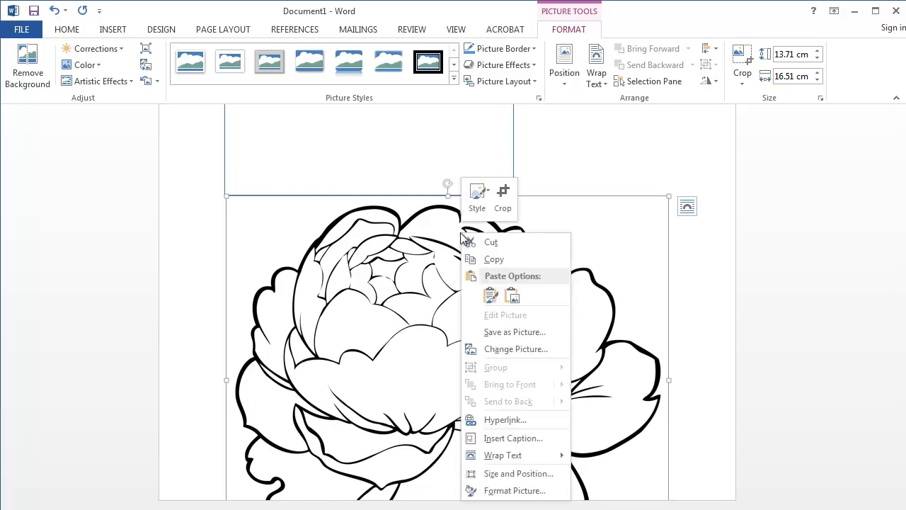
mouse_move(494, 461)
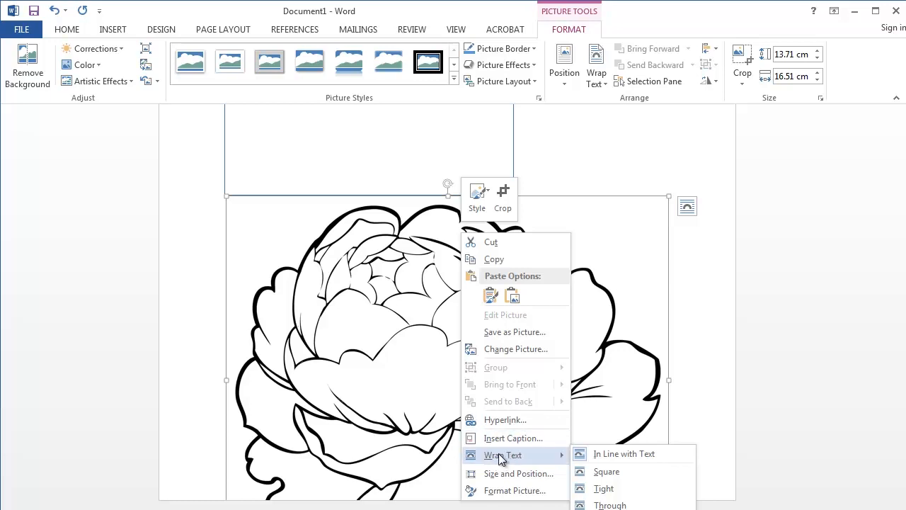
left_click(605, 472)
Move the flower picture onto the rectangle and shrink it proportionally to about 6.9 cm high and 8.3 cm wide so it fits inside
scroll(474, 326, "up", 3)
left_click_drag(587, 474, 575, 253)
left_click_drag(510, 332, 407, 369)
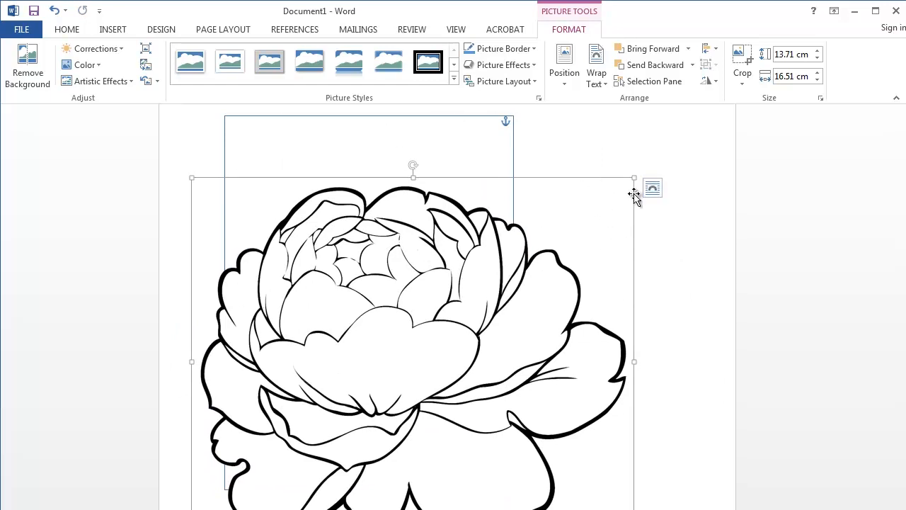
left_click_drag(639, 178, 275, 359)
left_click_drag(285, 416, 353, 325)
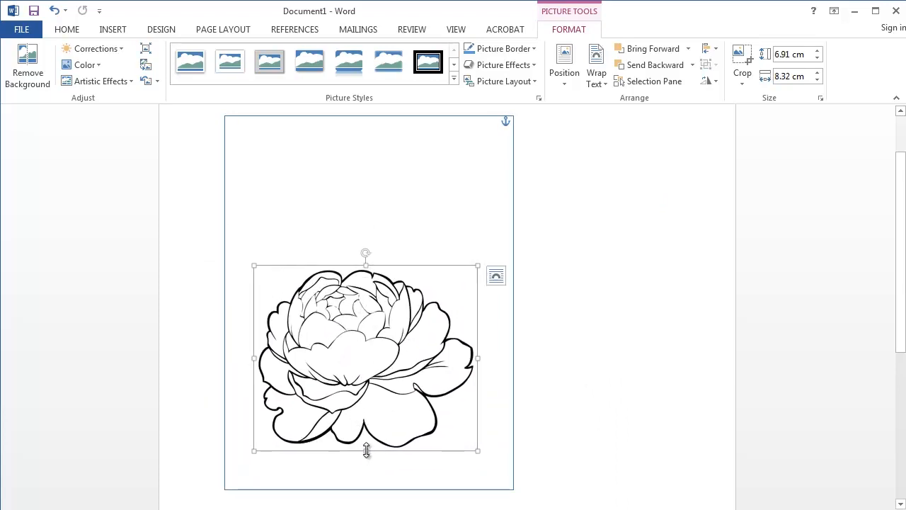
Try flattening only the flower picture's height to about 5.5 cm, and undo the distortion
left_click_drag(365, 450, 367, 410)
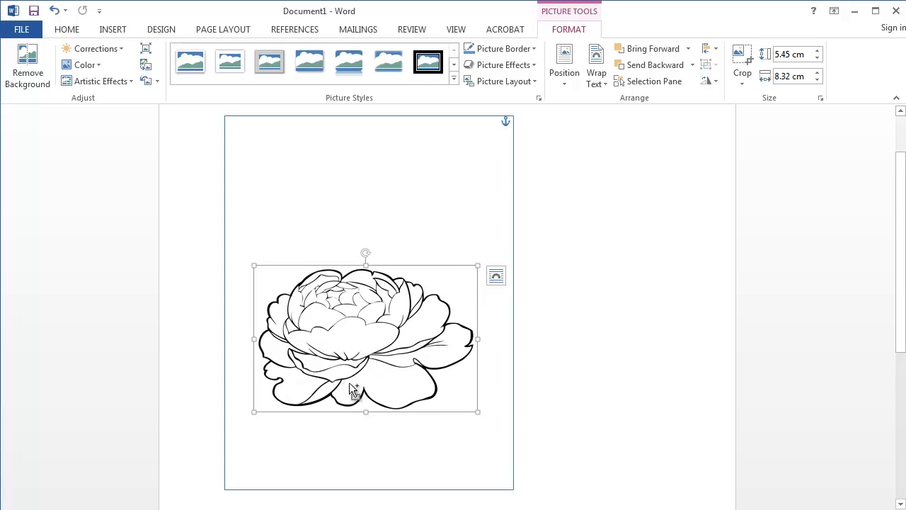
key("ctrl")
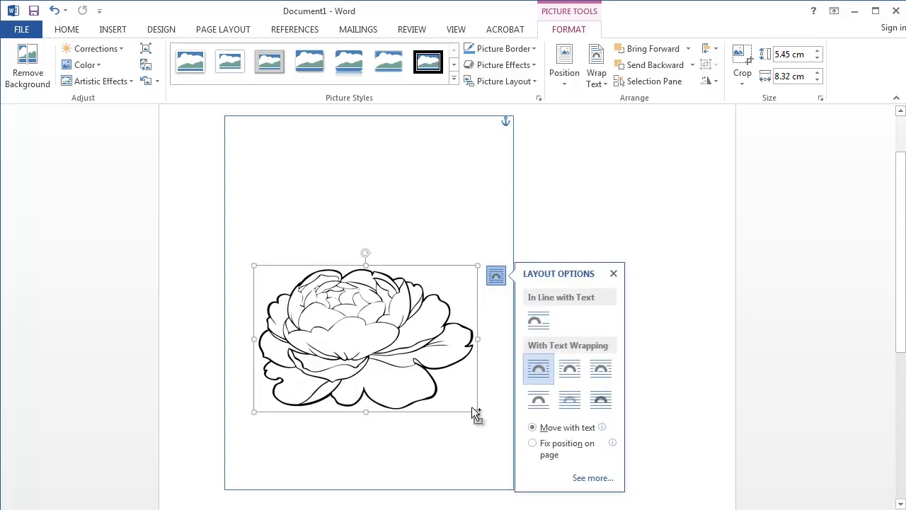
left_click(706, 342)
key("ctrl+z")
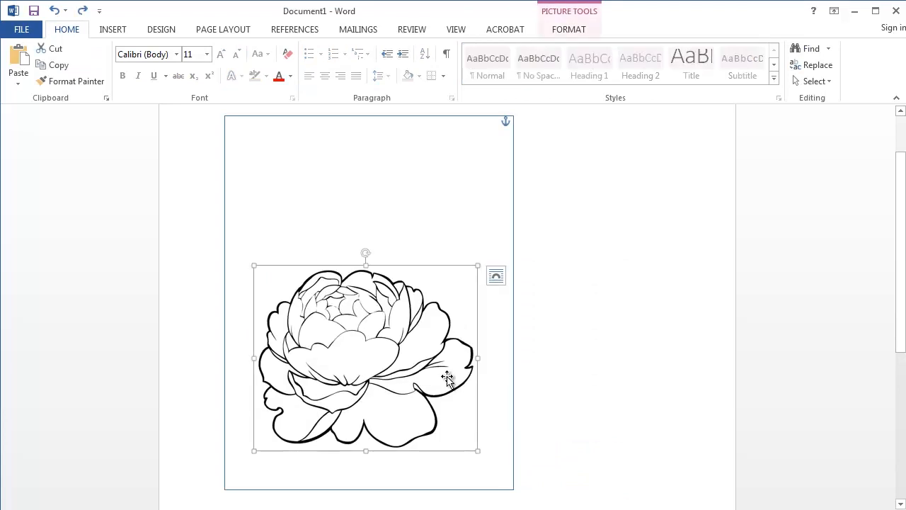
left_click(592, 402)
Shrink the flower picture proportionally to about half the rectangle's width, place it in the rectangle's lower-left corner and keep it selected
left_click_drag(380, 371, 355, 393)
mouse_move(375, 348)
left_mouse_down()
mouse_move(405, 366)
mouse_move(382, 364)
left_mouse_up()
scroll(417, 315, "down", 1)
left_click_drag(471, 234, 398, 292)
left_click_drag(322, 361, 316, 372)
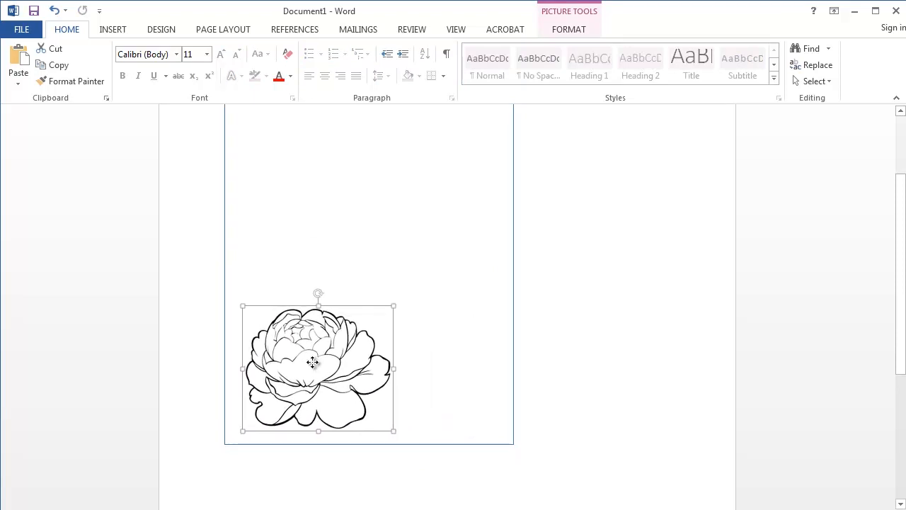
scroll(481, 333, "up", 3)
scroll(461, 355, "down", 3)
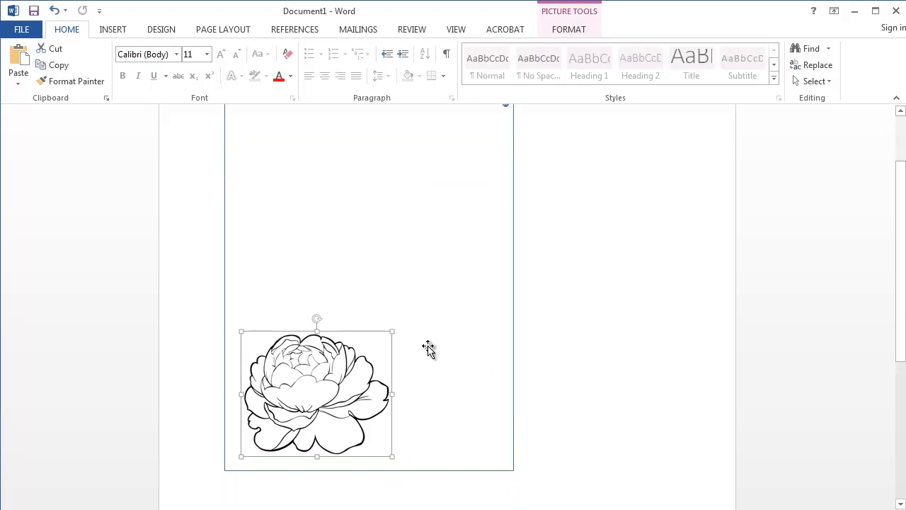
left_click(552, 368)
left_click(324, 398)
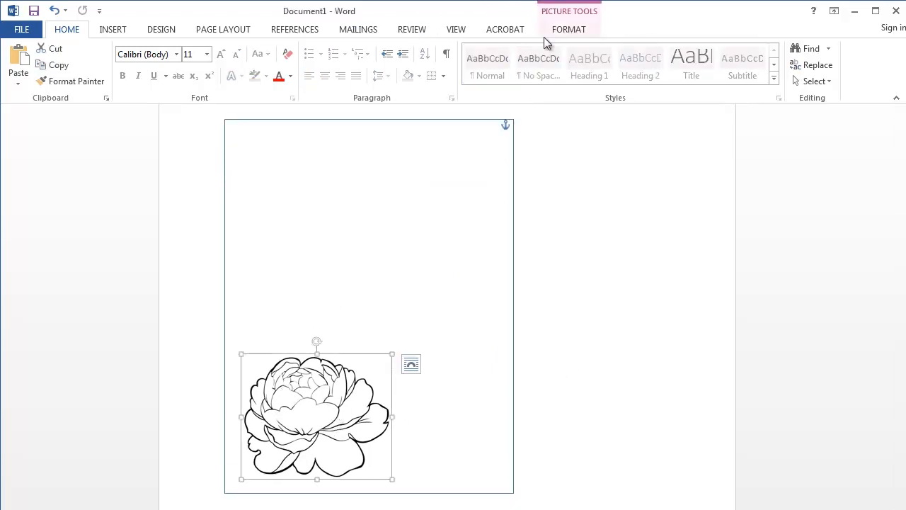
Try flipping the flower picture horizontally, and flip it back
left_click(565, 21)
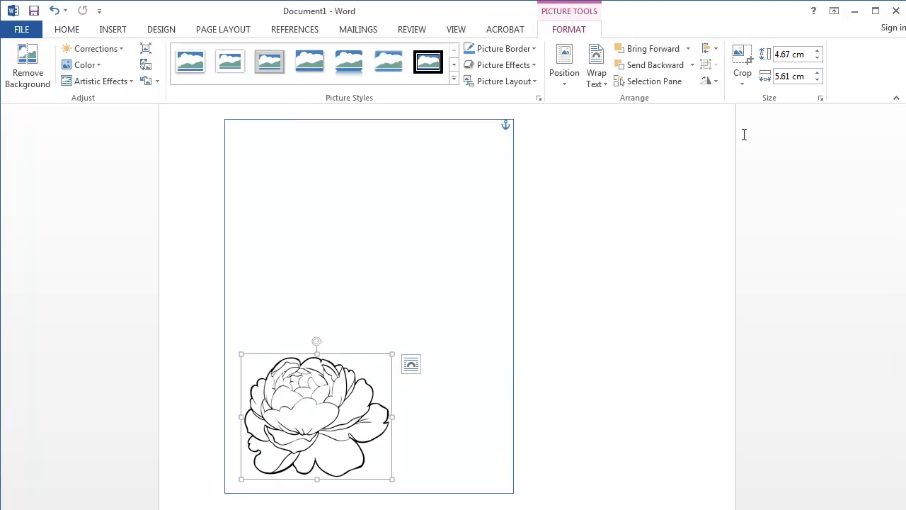
left_click(709, 81)
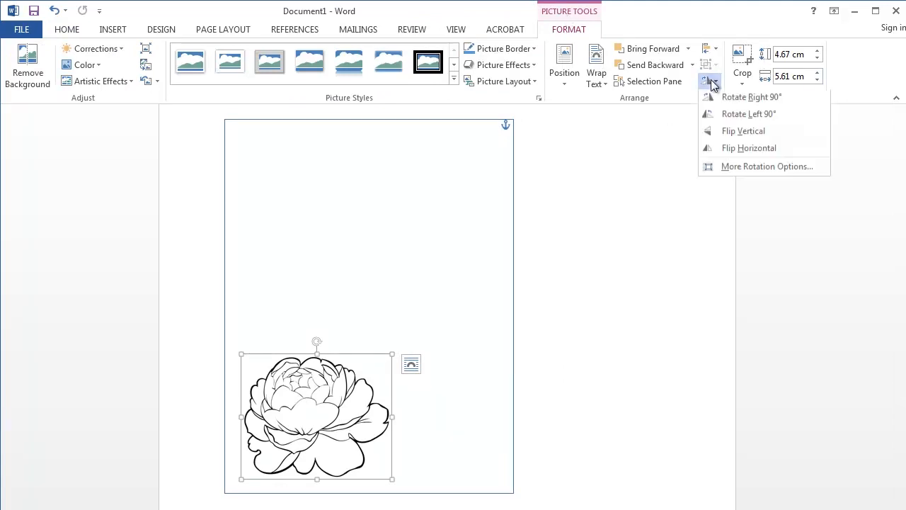
left_click(732, 150)
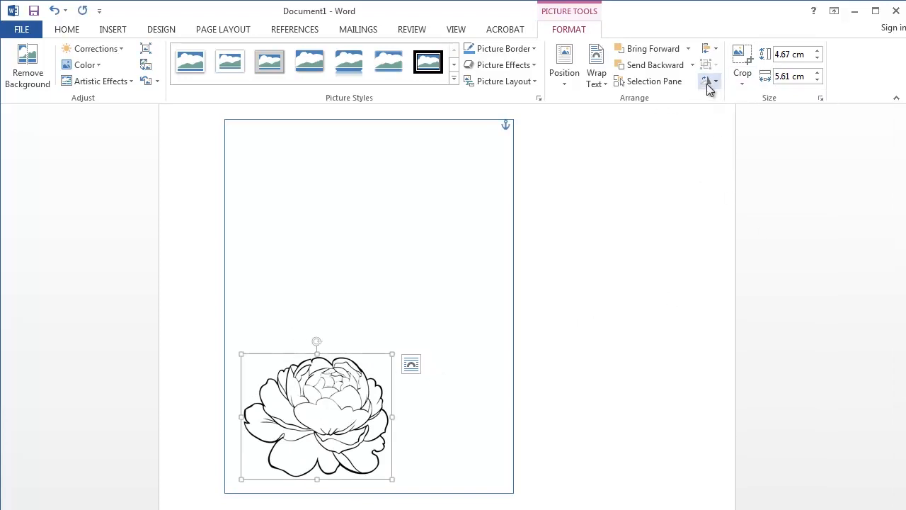
left_click(708, 85)
left_click(731, 149)
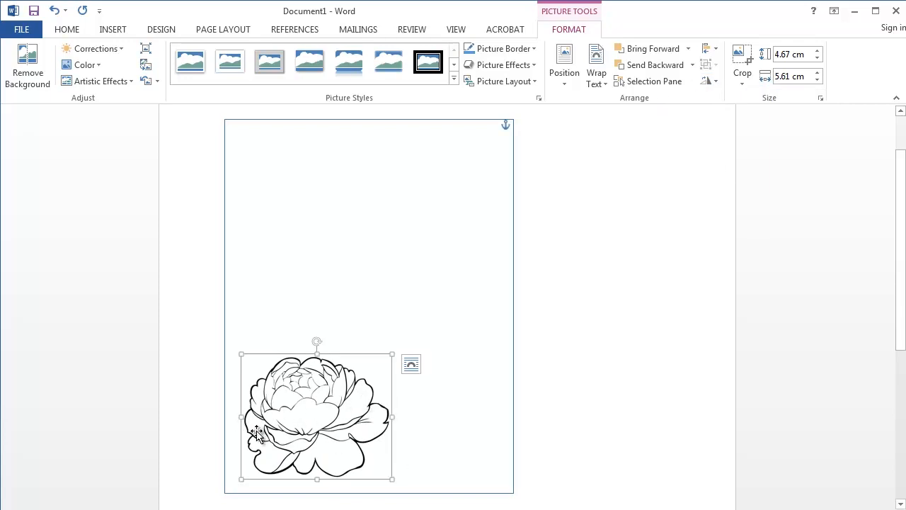
Flip the flower picture horizontally, tilt it slightly clockwise inside the rectangle, and deselect it
left_click(709, 80)
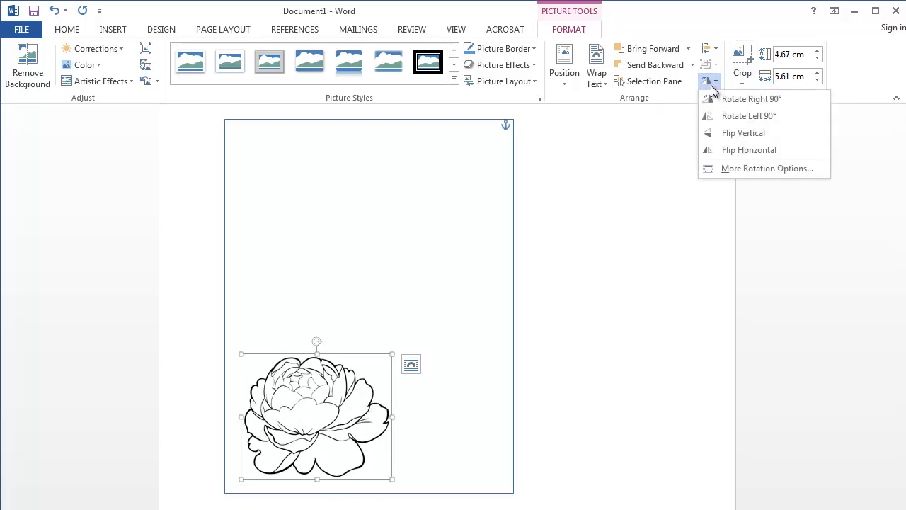
left_click(729, 150)
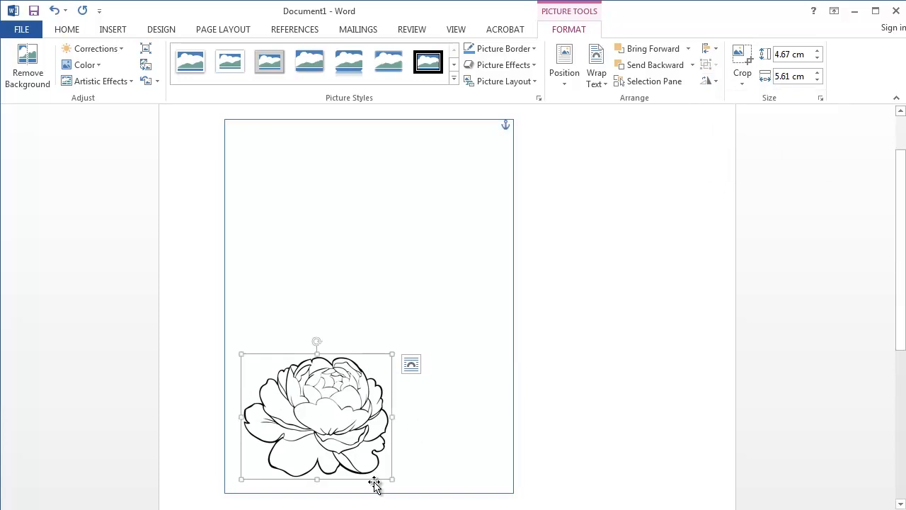
mouse_move(317, 341)
left_mouse_down()
mouse_move(334, 338)
mouse_move(326, 339)
left_mouse_up()
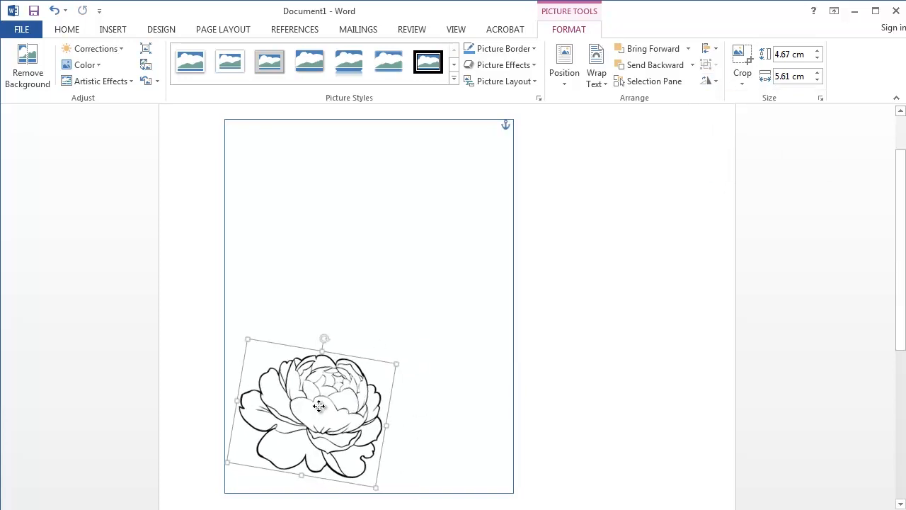
left_click(606, 414)
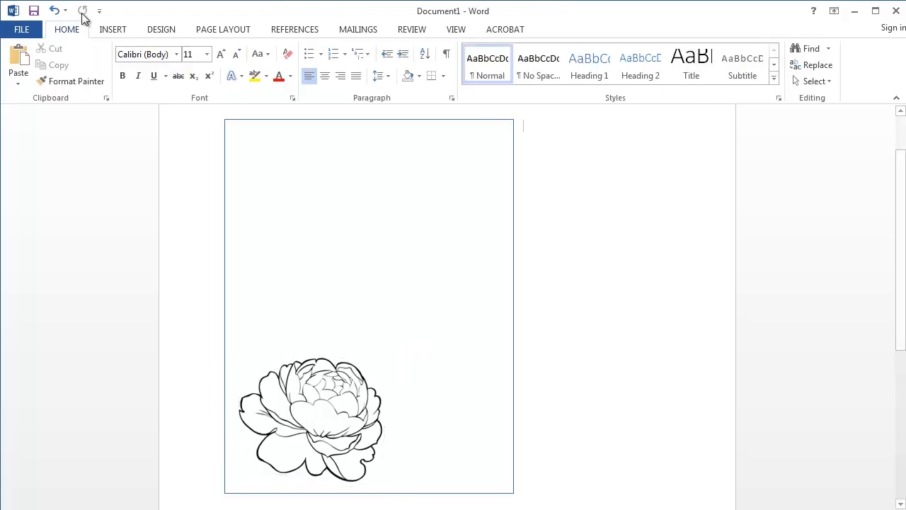
Insert the picture 0-05.png from the floral-elements-01 folder and set its text wrapping to Square
left_click(108, 29)
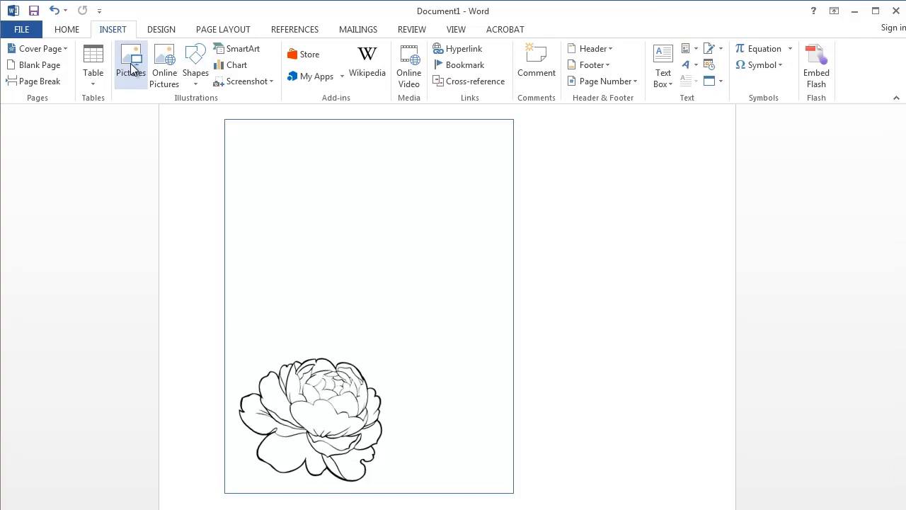
left_click(127, 68)
left_click(242, 112)
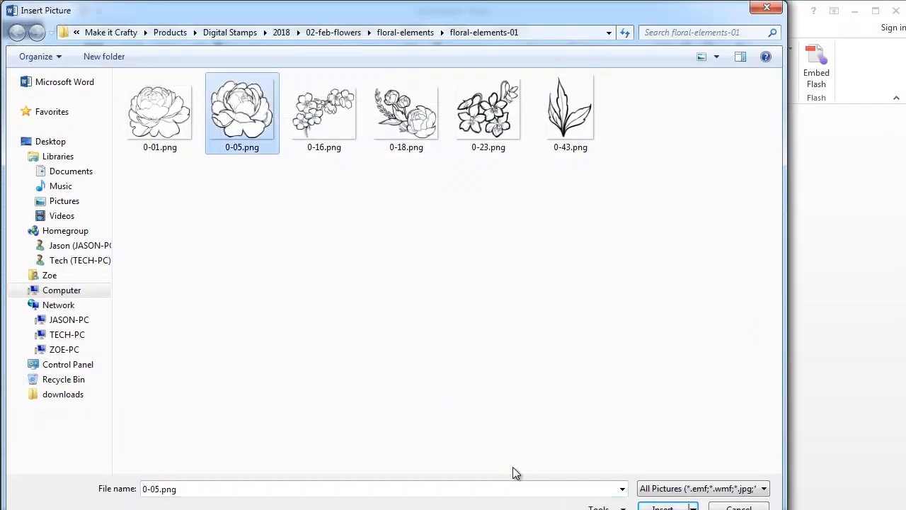
left_click(644, 508)
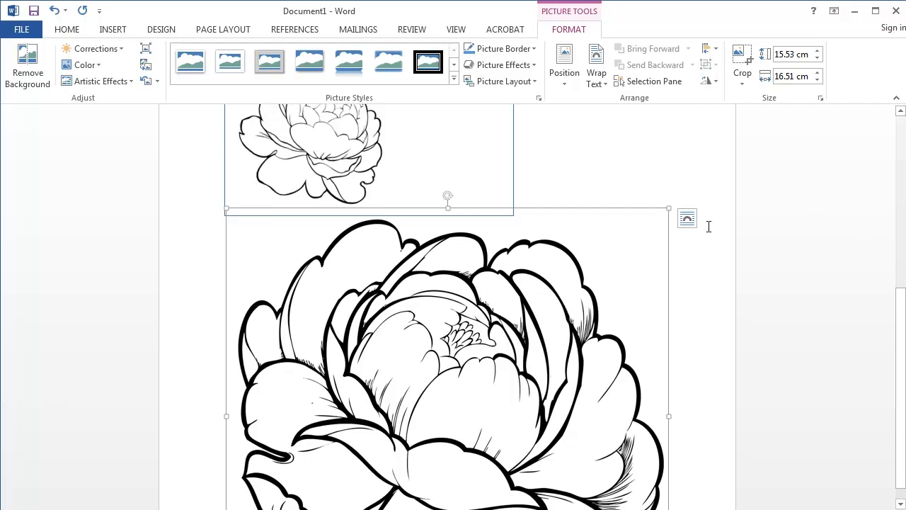
left_click(686, 218)
left_click(729, 312)
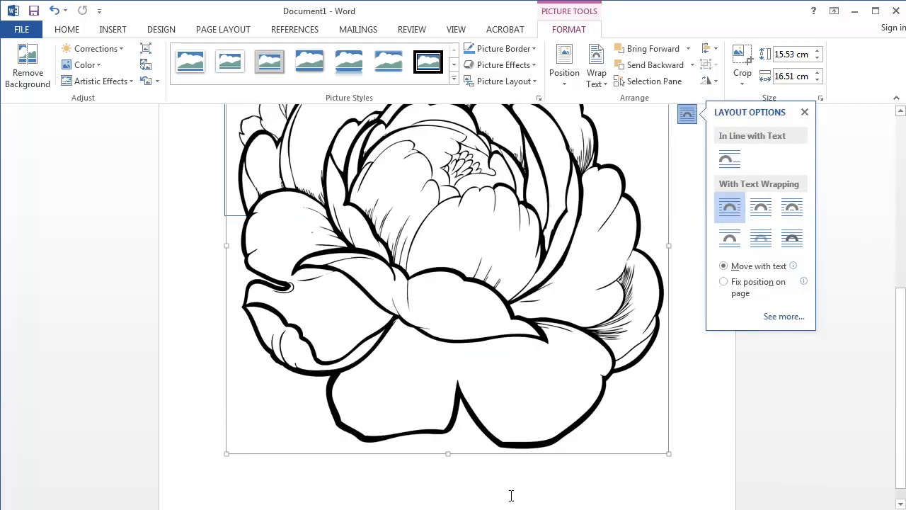
Shrink the second flower picture proportionally to about 6.9 cm high and 7.3 cm wide
scroll(634, 327, "up", 5)
left_click_drag(669, 262, 556, 364)
scroll(482, 380, "up", 3)
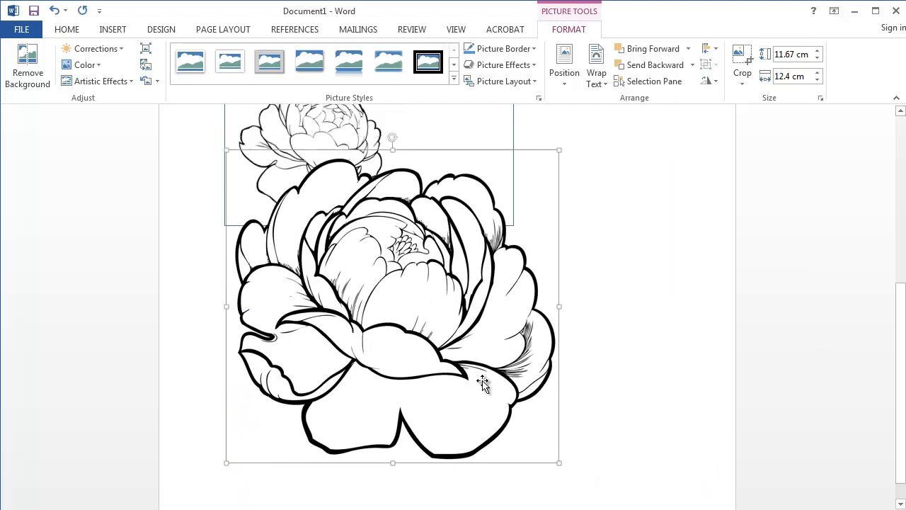
left_click_drag(437, 425, 465, 286)
scroll(464, 293, "up", 4)
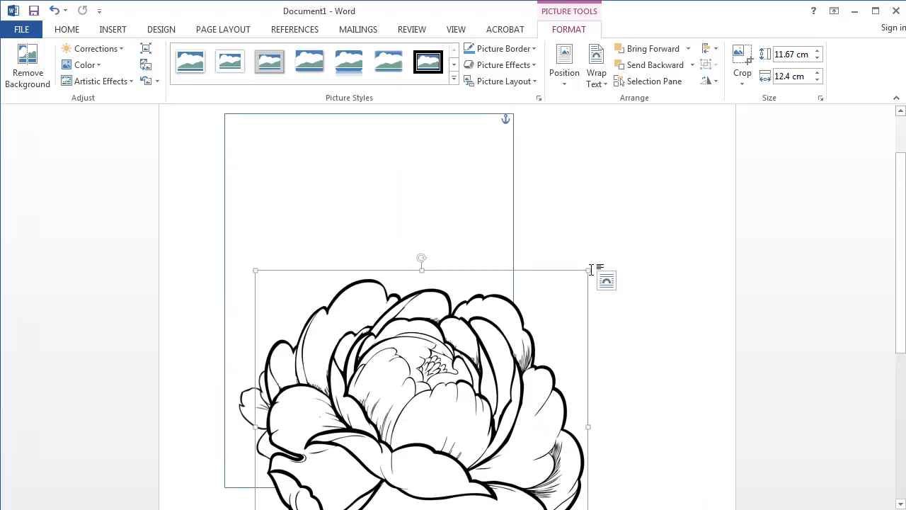
left_click_drag(589, 269, 452, 397)
scroll(346, 472, "down", 5)
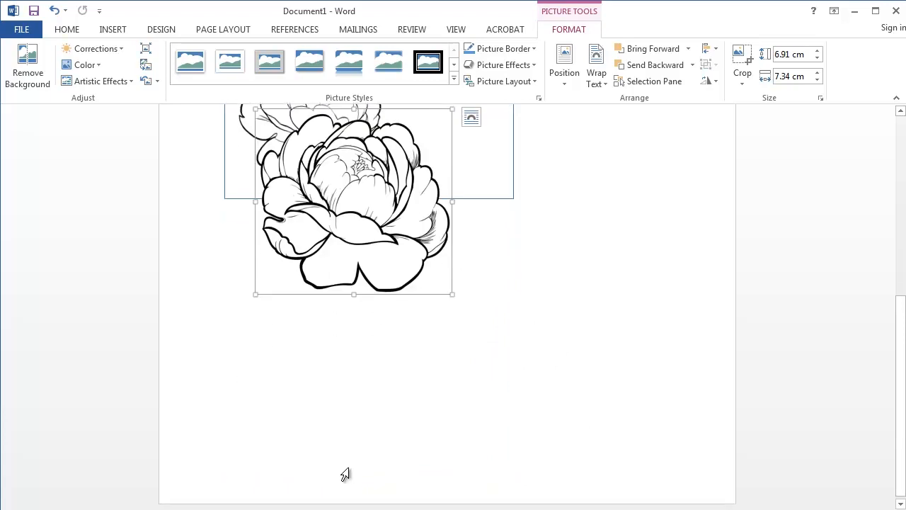
Move the second flower onto the rectangle, shrink it proportionally to about 4 cm by 4.2 cm, and place it above the first flower
scroll(393, 358, "up", 3)
left_click_drag(367, 363, 476, 221)
scroll(509, 260, "up", 3)
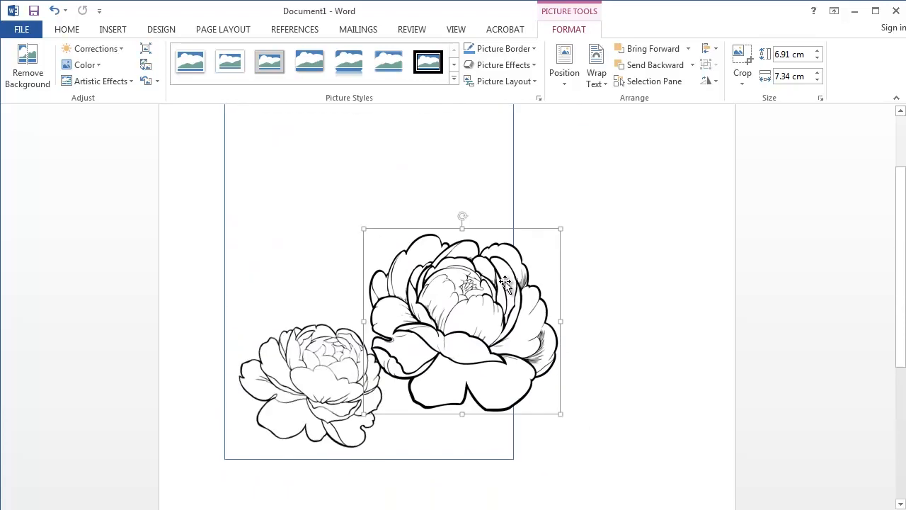
left_click_drag(481, 351, 387, 280)
left_click_drag(465, 168, 344, 247)
left_click_drag(328, 303, 289, 313)
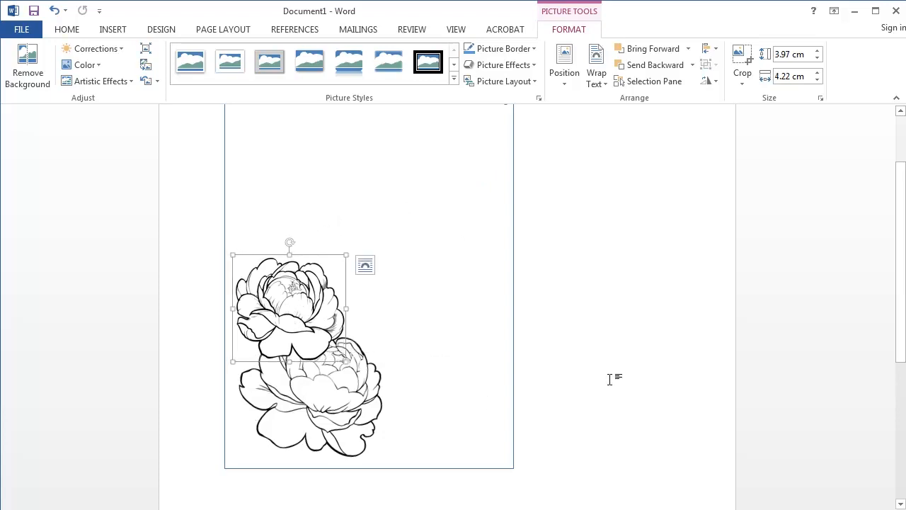
Test the second flower over the first one's upper right, return it to the upper left, and enlarge it slightly to 4.02 by 4.27 cm
left_click(593, 364)
left_click_drag(287, 365, 356, 410)
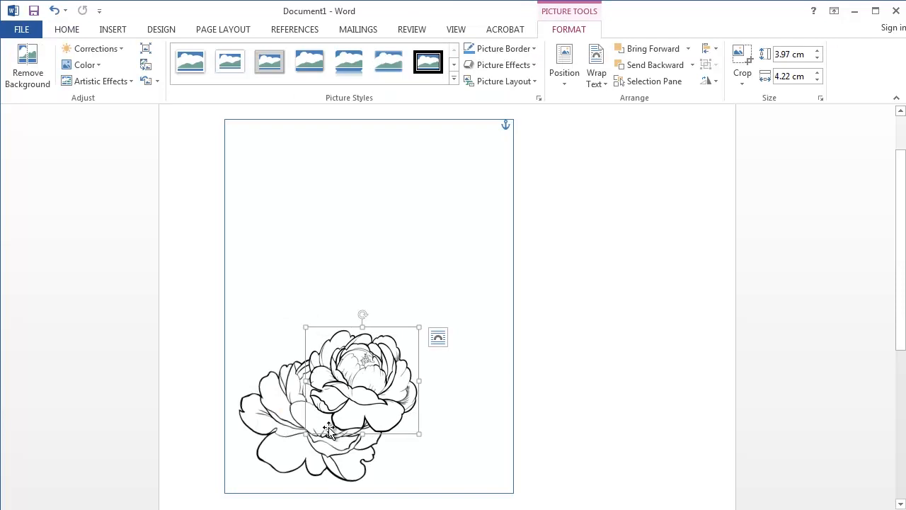
left_click_drag(364, 396, 276, 353)
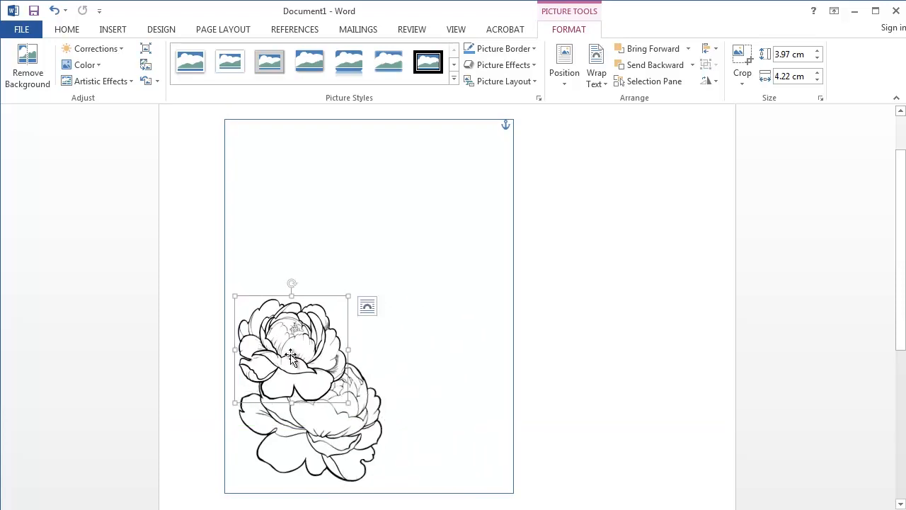
left_click_drag(348, 402, 344, 398)
left_click_drag(235, 294, 228, 288)
left_click_drag(275, 339, 278, 333)
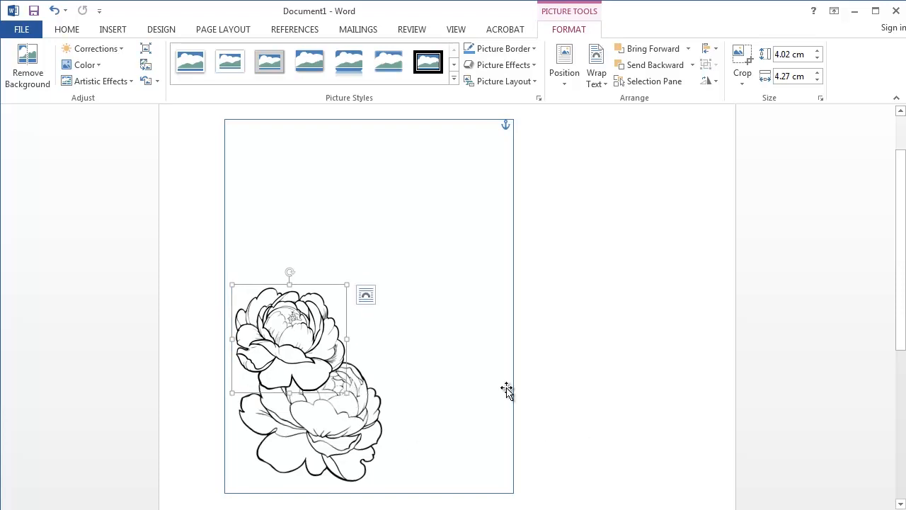
Bring the larger lower flower to the front so it overlaps the smaller one, and deselect it
left_click(347, 430)
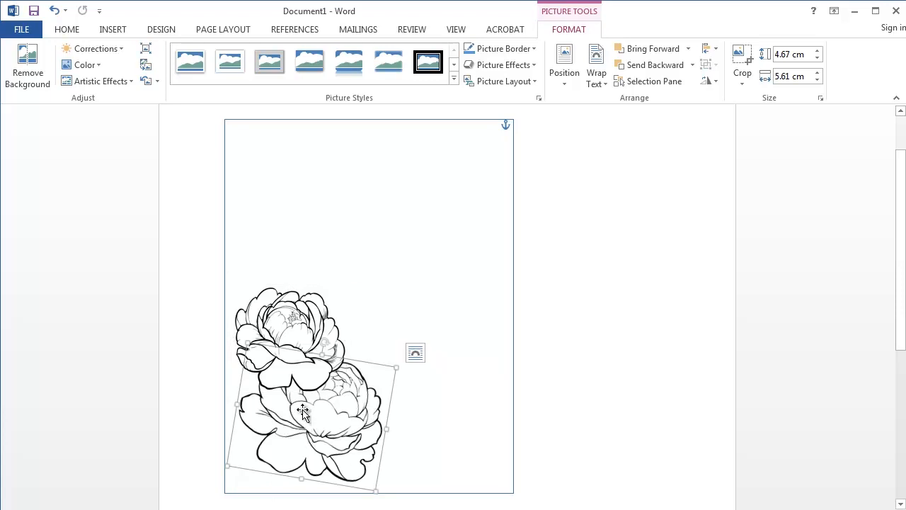
right_click(317, 418)
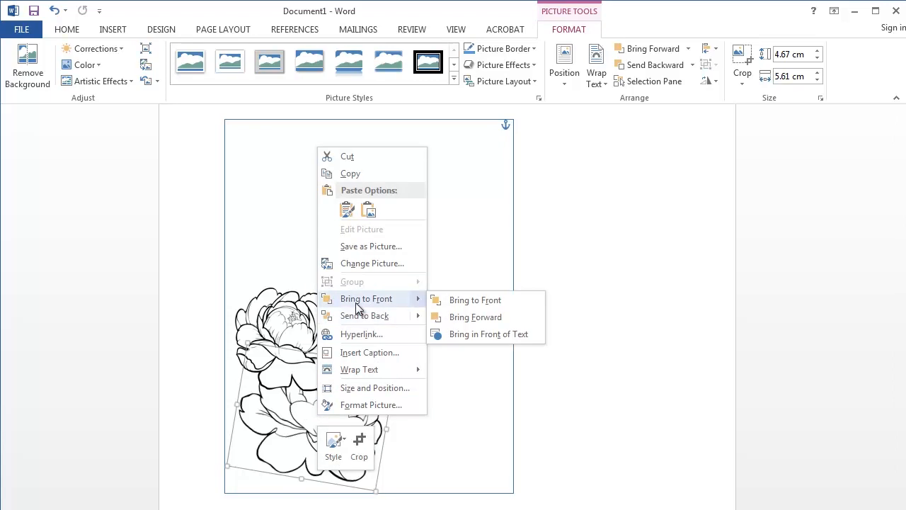
mouse_move(386, 326)
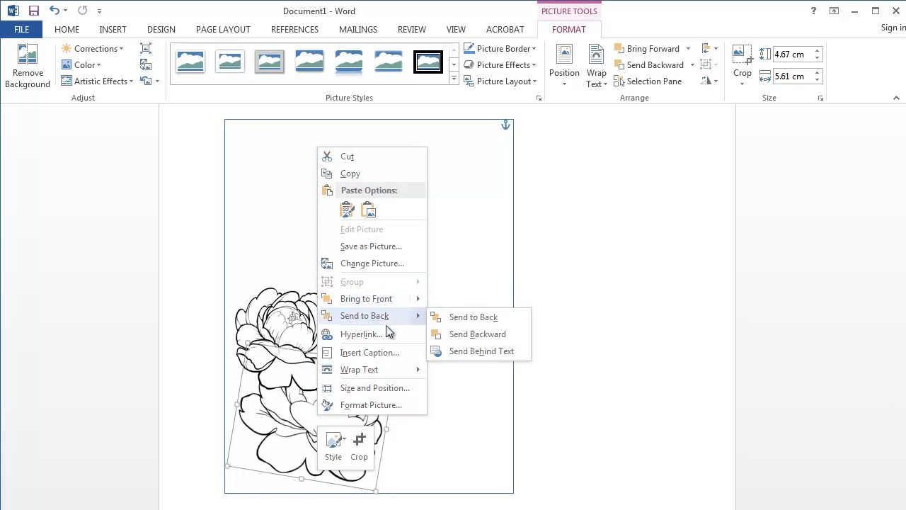
left_click(457, 300)
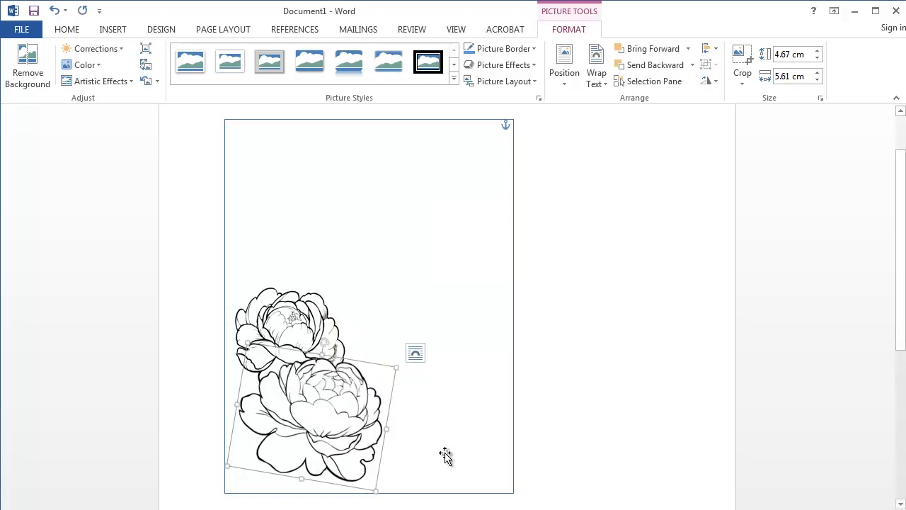
left_click(607, 410)
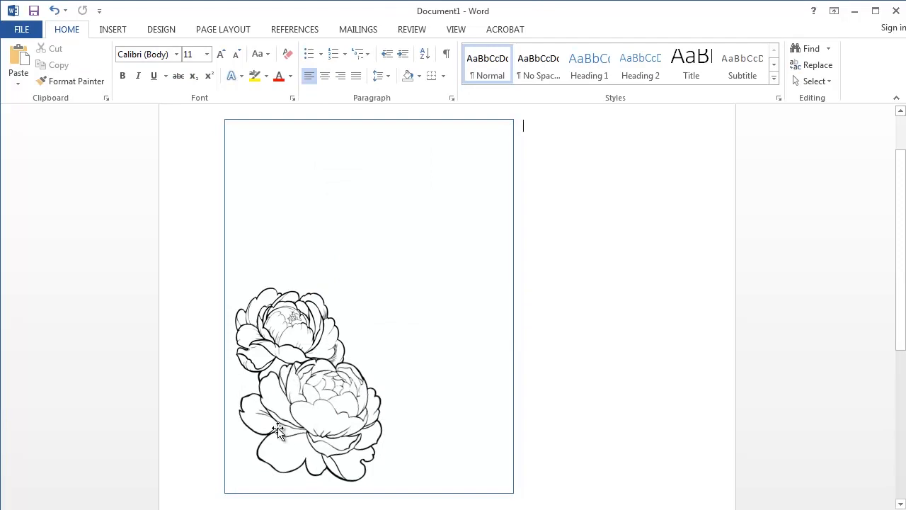
Nudge the smaller flower slightly upward so more of it shows above the larger flower, and deselect it
left_click_drag(298, 321, 296, 313)
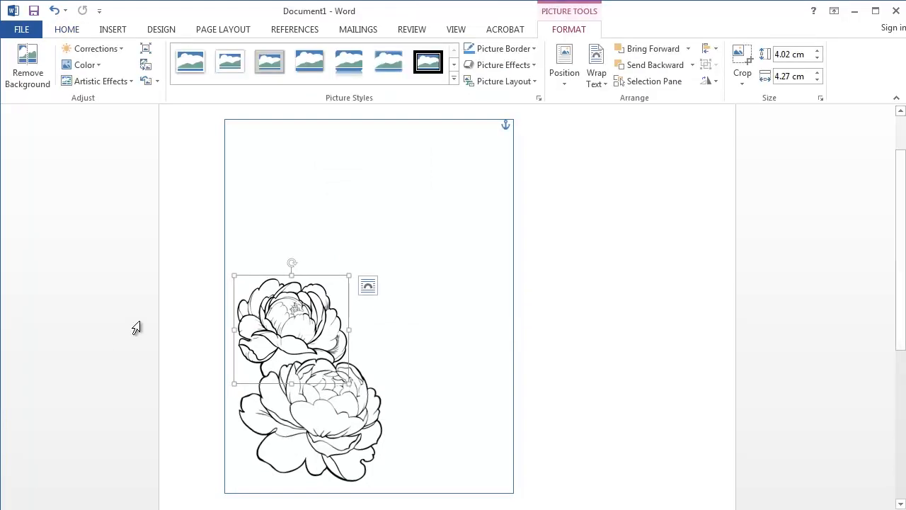
triple_click(176, 278)
left_click(598, 251)
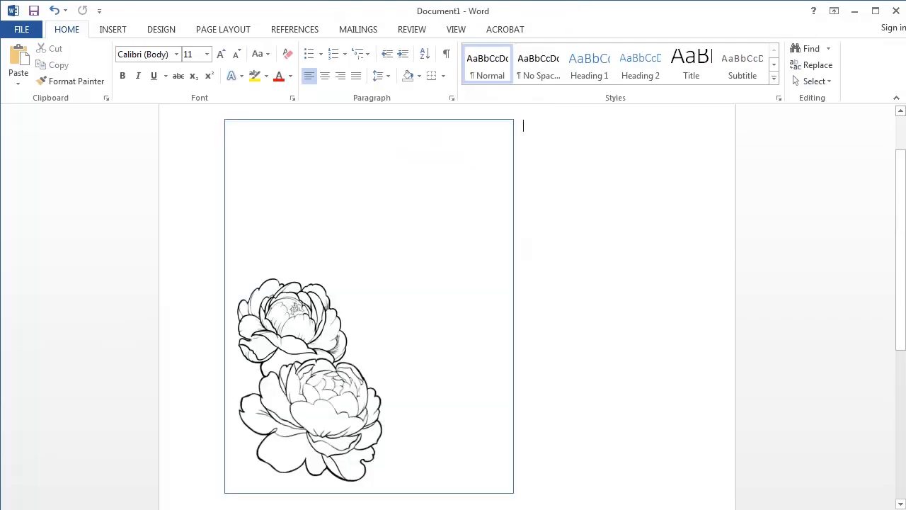
Insert the blossom branch picture 0-16.png and set its text wrapping to Square
left_click(119, 31)
left_click(132, 71)
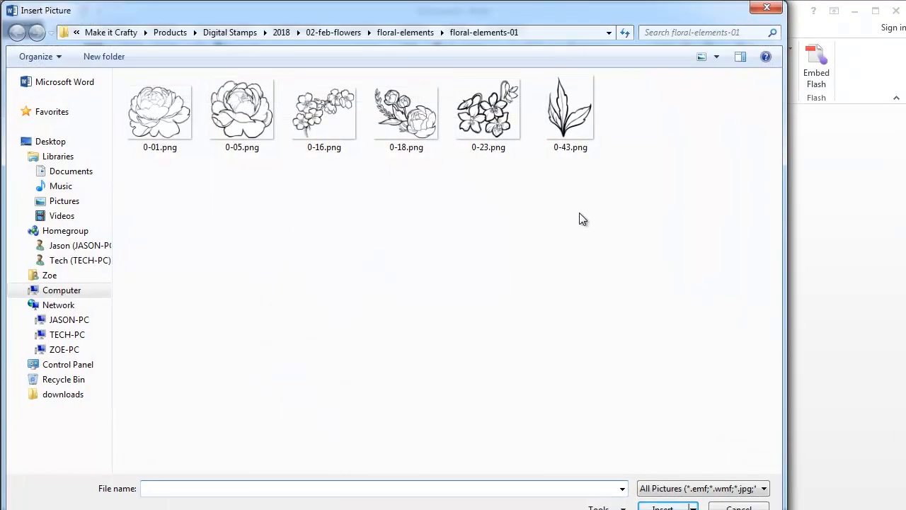
left_click(337, 106)
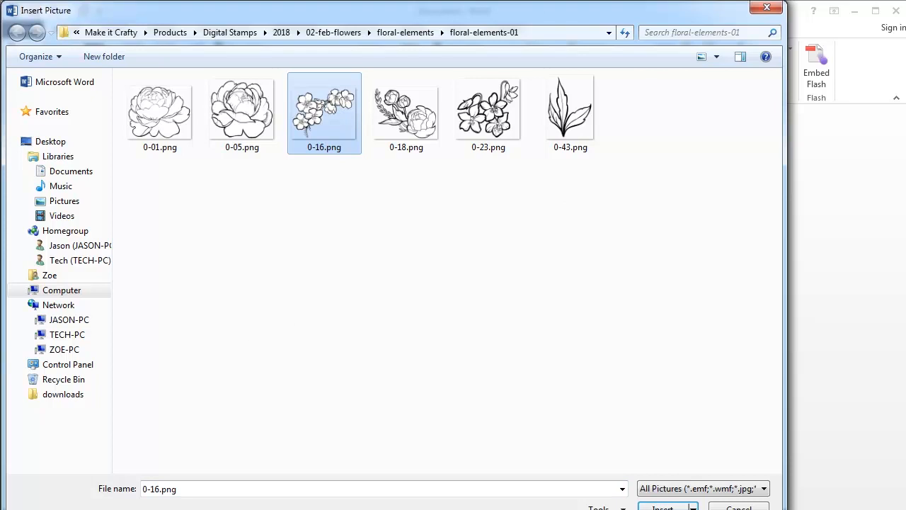
left_click(662, 508)
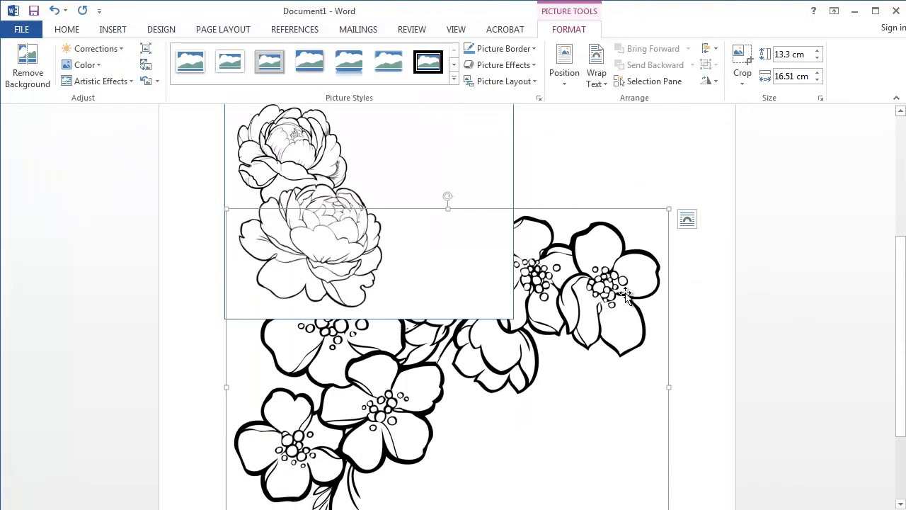
left_click(686, 218)
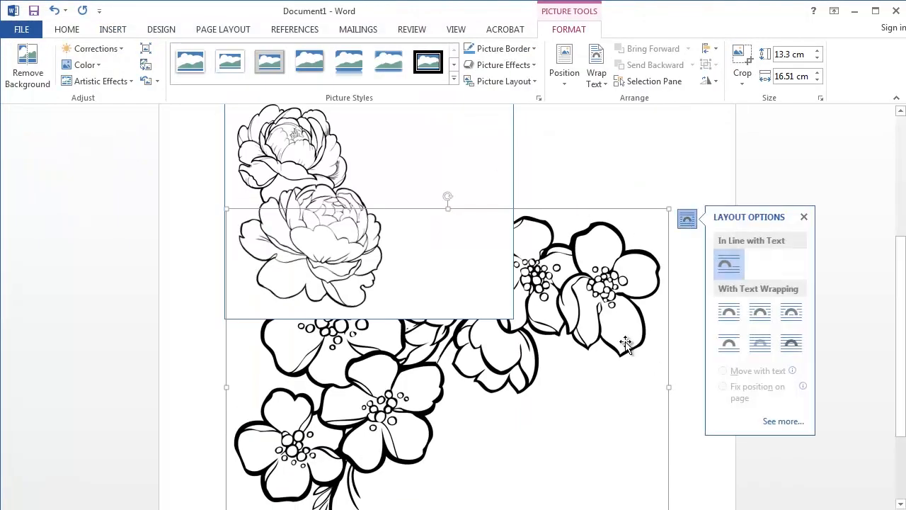
left_click(730, 312)
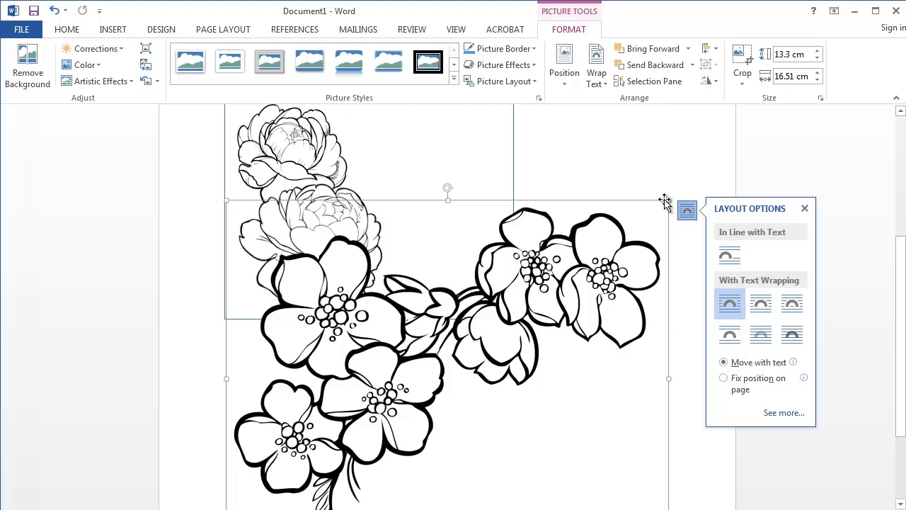
Shrink the blossom branch to about 3.4 by 4.2 cm, rotate it nearly upside down, and place it against the upper flower's top
left_click_drag(662, 204, 383, 389)
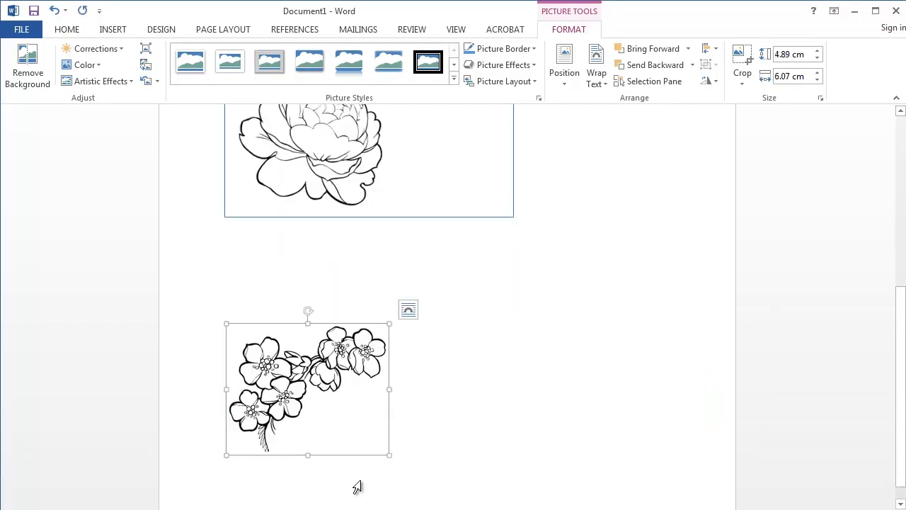
scroll(331, 366, "down", 2)
left_click_drag(330, 366, 394, 270)
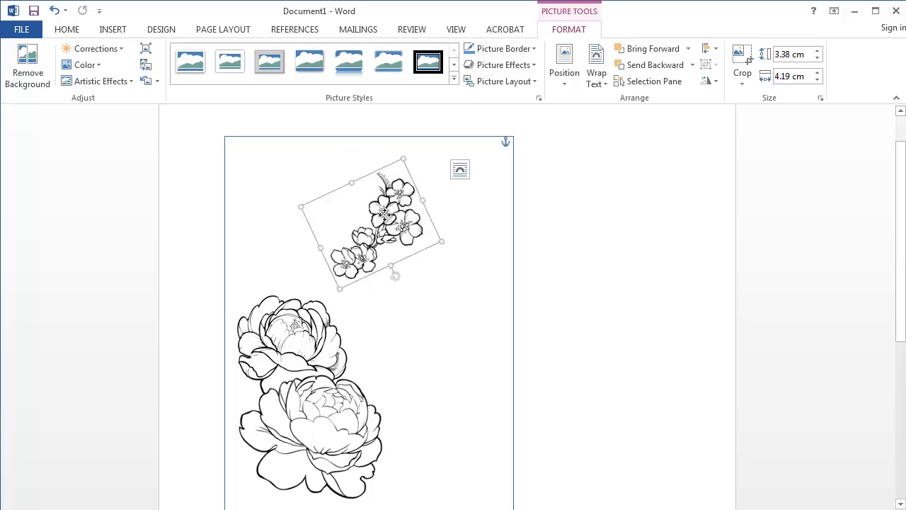
left_click_drag(348, 236, 323, 261)
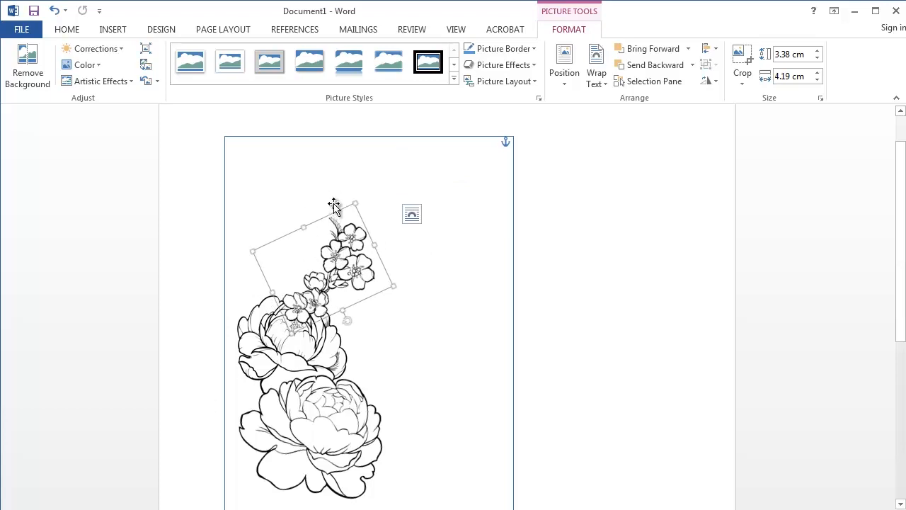
Flip the blossom branch horizontally, tilt it counterclockwise, and place it overlapping the upper flower, then deselect it
left_click(716, 82)
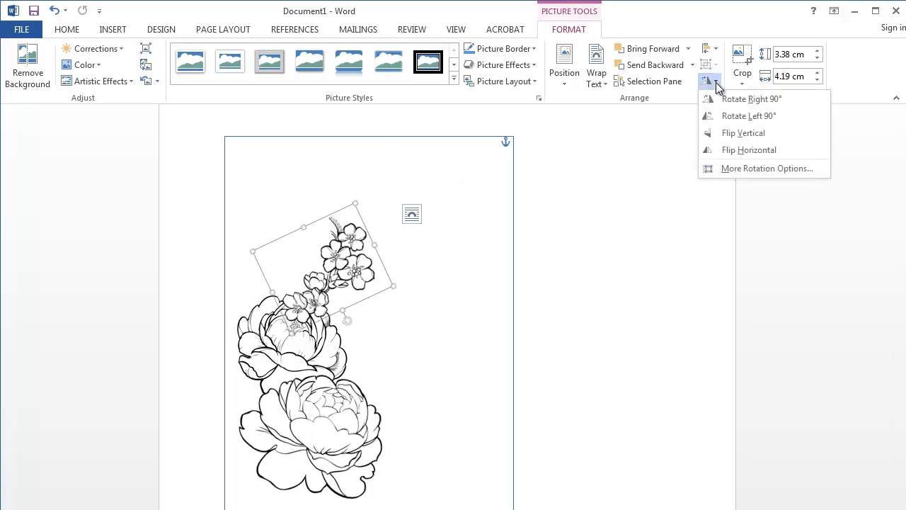
left_click(731, 150)
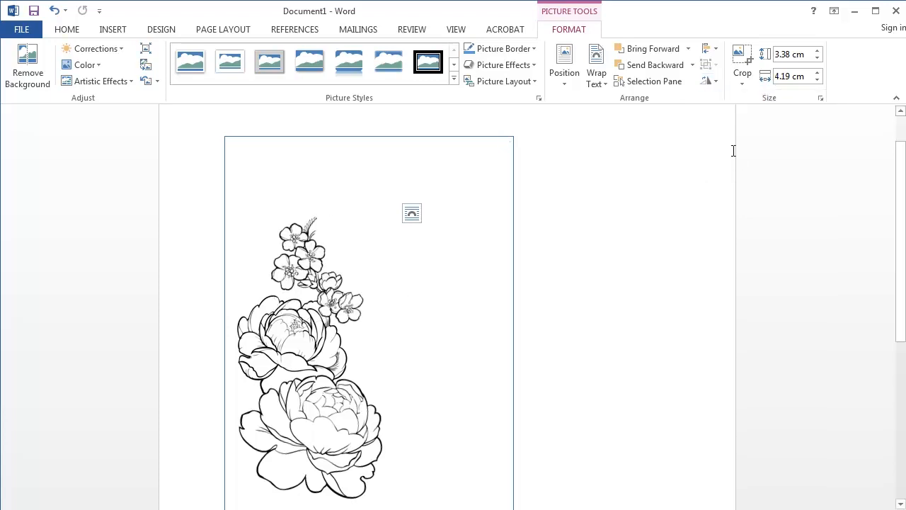
left_click_drag(301, 325, 273, 283)
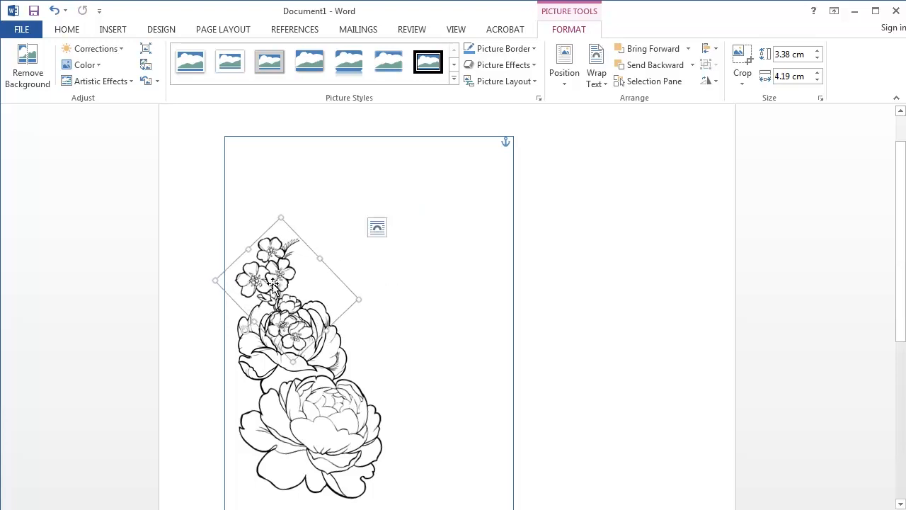
left_click(613, 382)
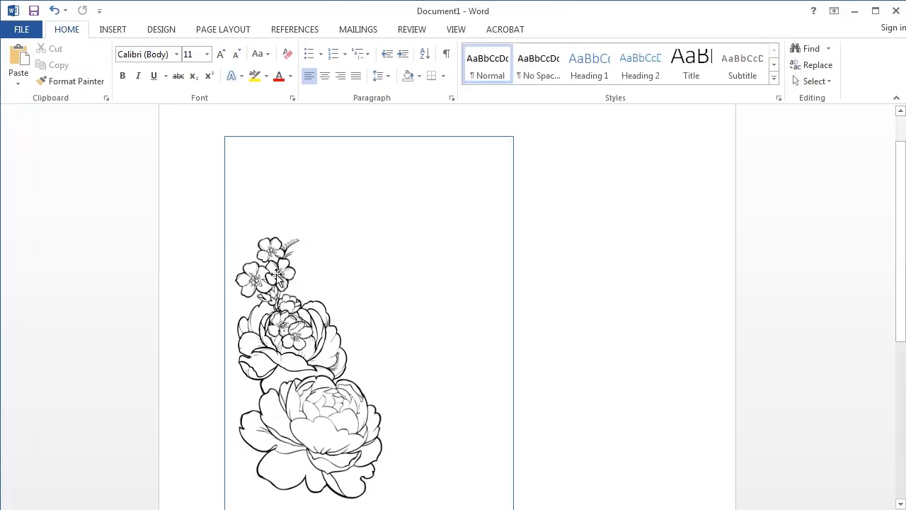
Bring both large flowers in front of the blossom branch, and nudge the branch slightly upward
left_click(261, 370)
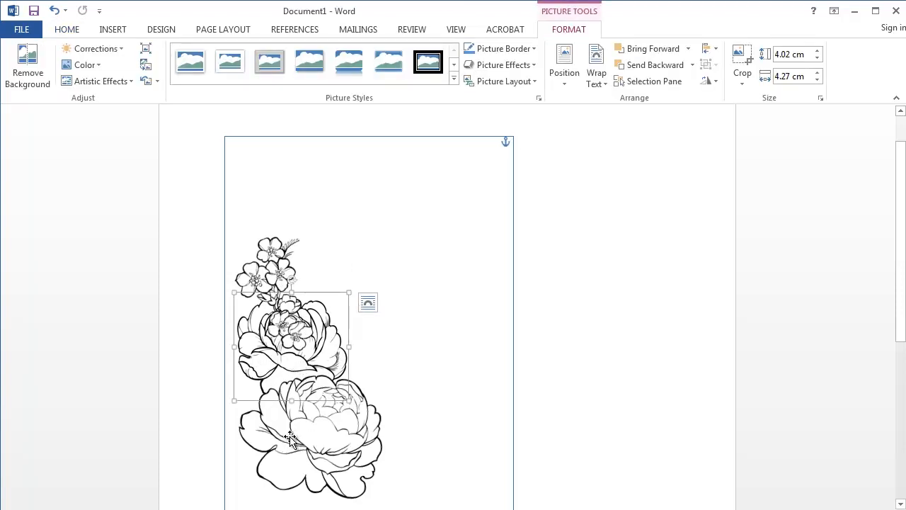
scroll(386, 380, "down", 1)
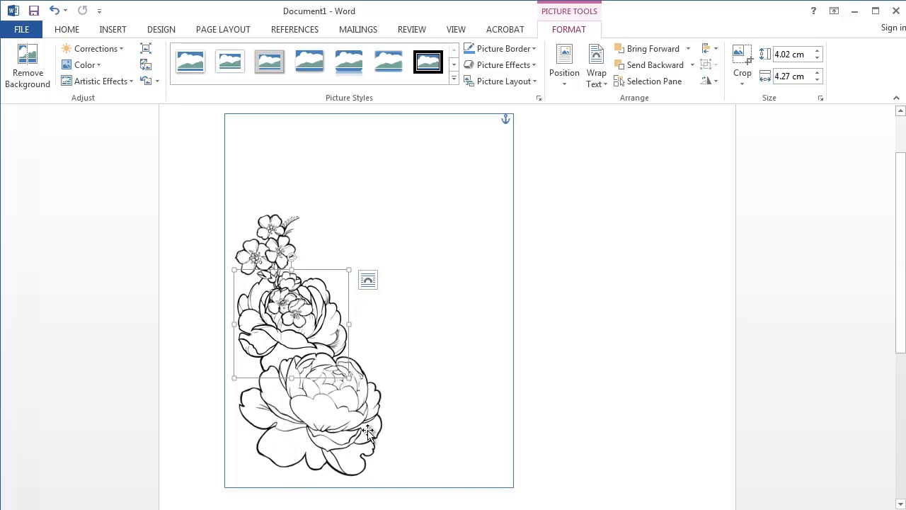
left_click(324, 422, "shift")
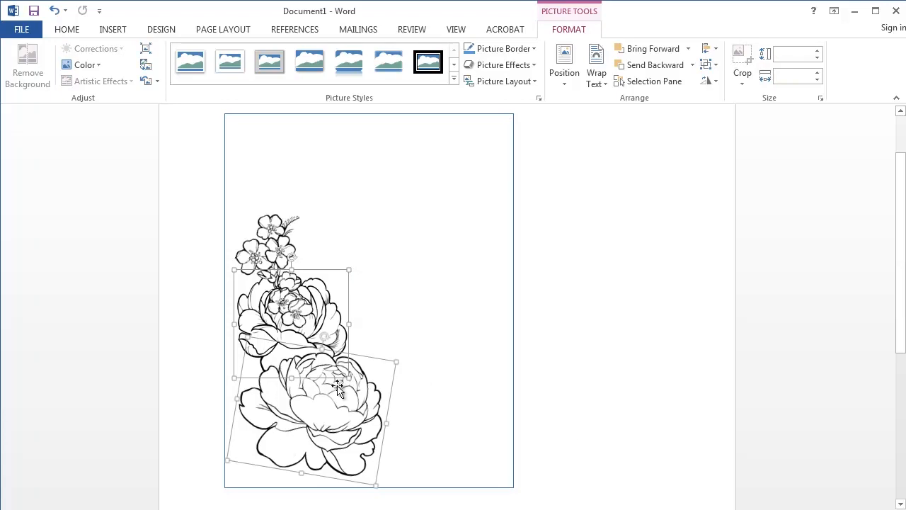
right_click(310, 410)
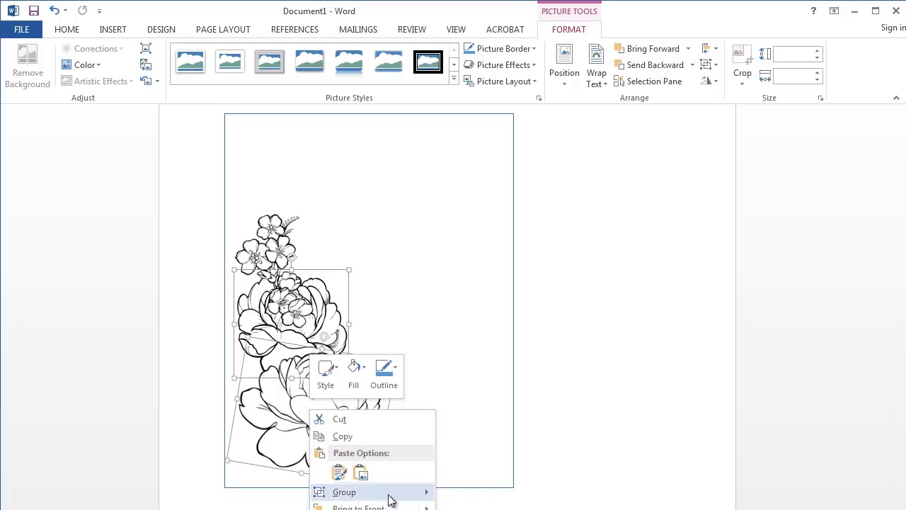
mouse_move(427, 506)
left_click(482, 507)
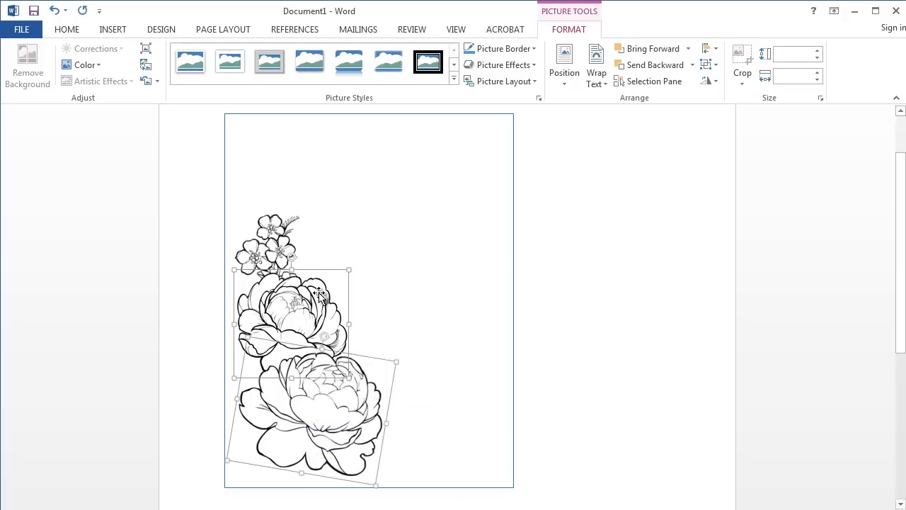
left_click(181, 289)
left_click(646, 277)
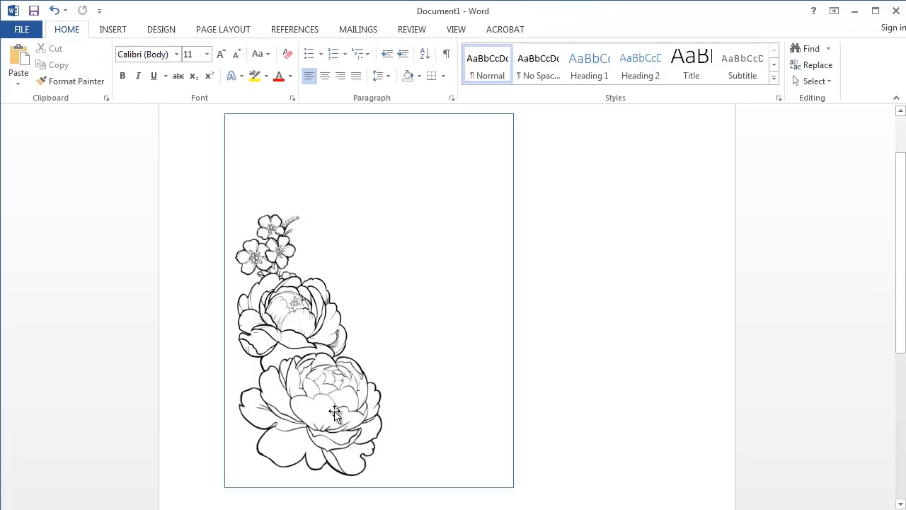
mouse_move(269, 241)
left_mouse_down()
mouse_move(262, 227)
mouse_move(248, 231)
mouse_move(248, 251)
mouse_move(271, 233)
left_mouse_up()
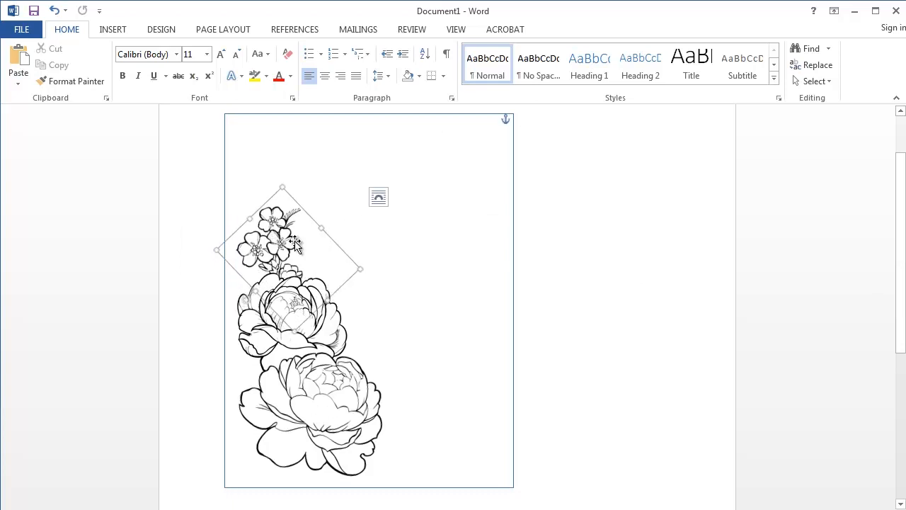
left_click(697, 348)
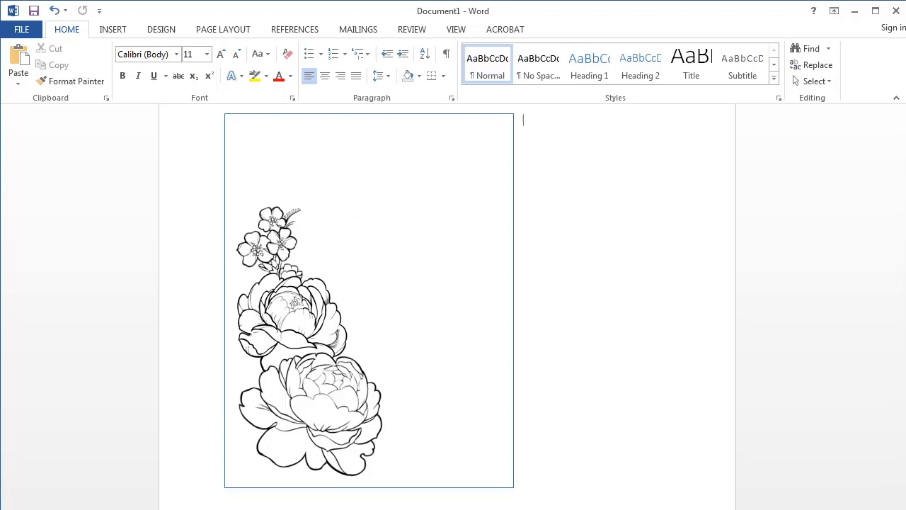
Insert the flower cluster picture 0-23.png and set its text wrapping to Square
left_click(110, 30)
left_click(130, 58)
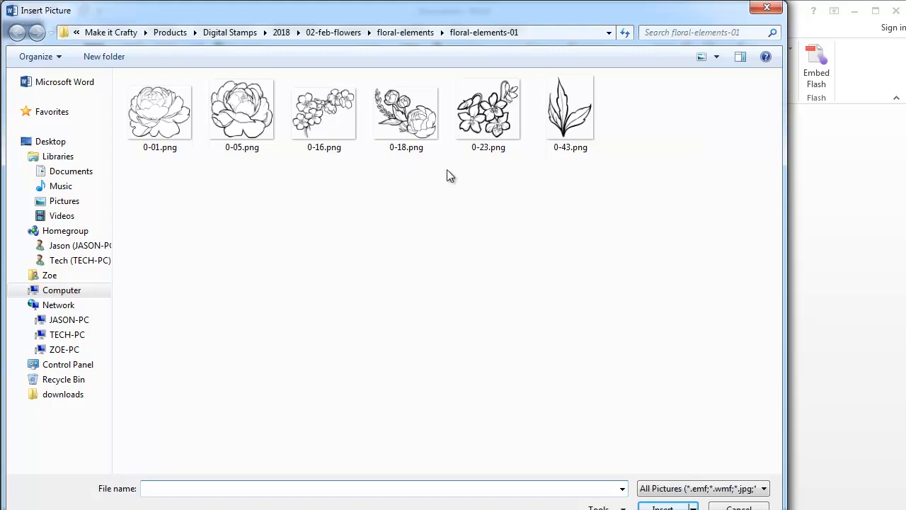
left_click(488, 119)
left_click(664, 507)
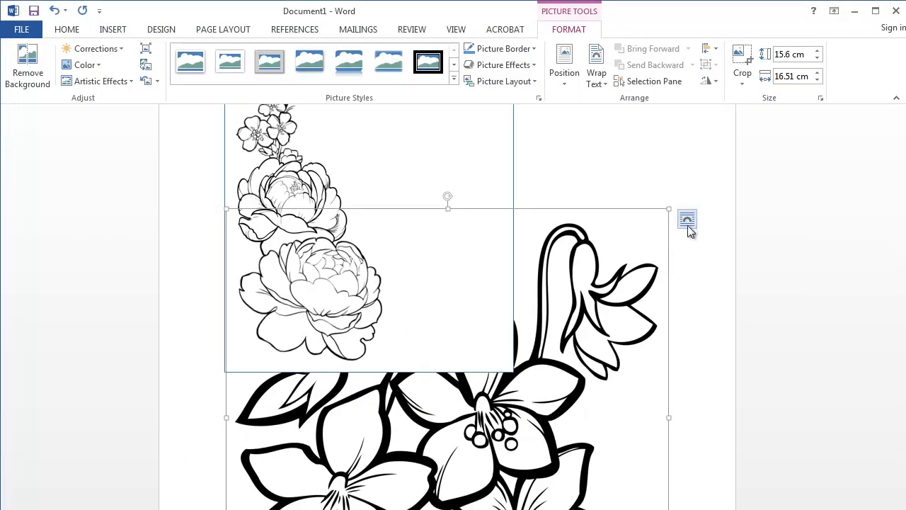
left_click(688, 219)
left_click(729, 294)
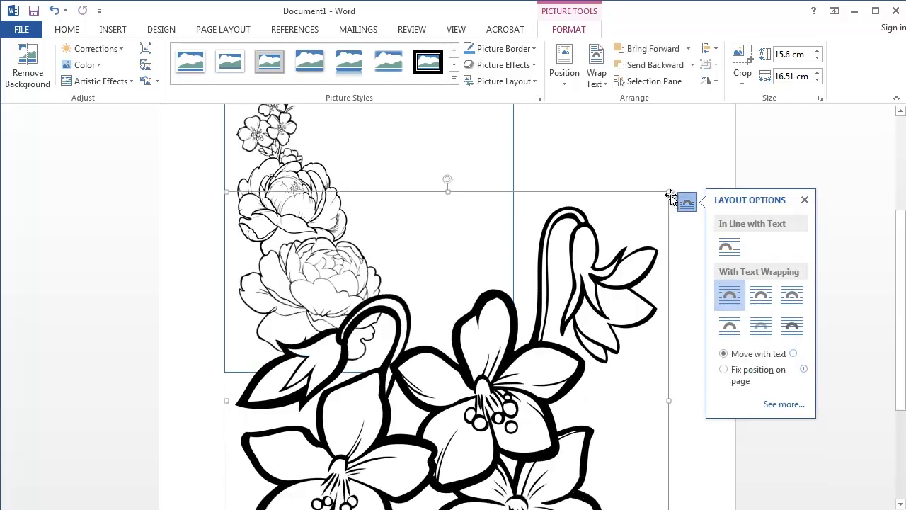
Shrink the flower cluster to about 3.6 by 3.8 cm and move it inside the card beside the large flowers
left_click_drag(669, 189, 388, 429)
scroll(384, 491, "down", 5)
left_click_drag(402, 339, 560, 295)
scroll(566, 301, "up", 3)
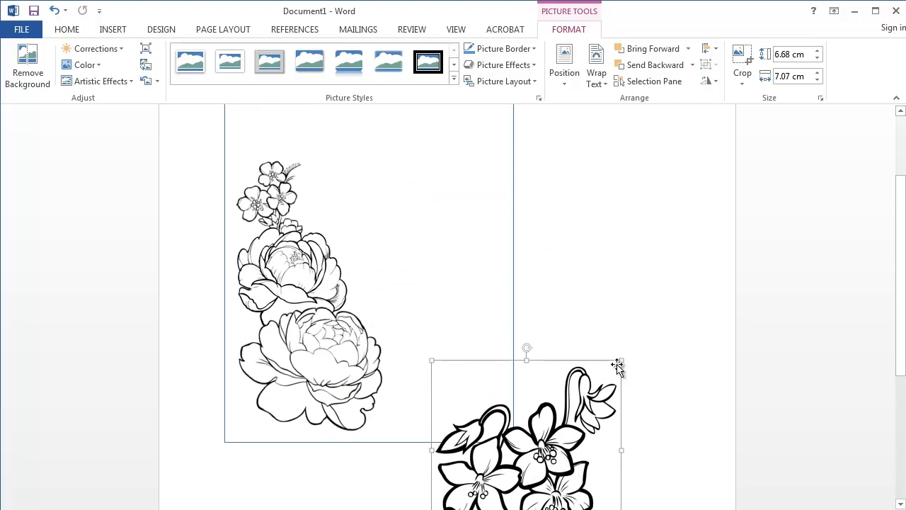
left_click_drag(623, 361, 534, 453)
scroll(522, 463, "down", 7)
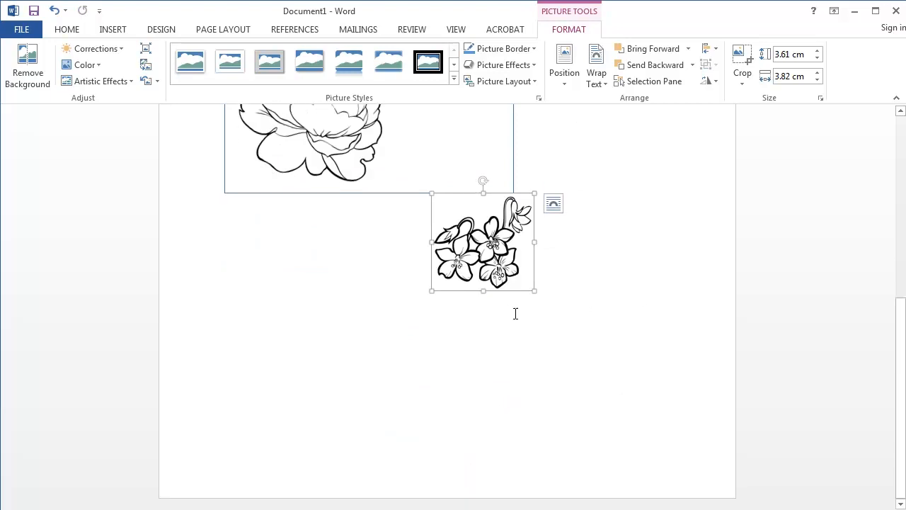
scroll(495, 381, "up", 3)
left_click_drag(495, 381, 454, 212)
scroll(486, 252, "up", 4)
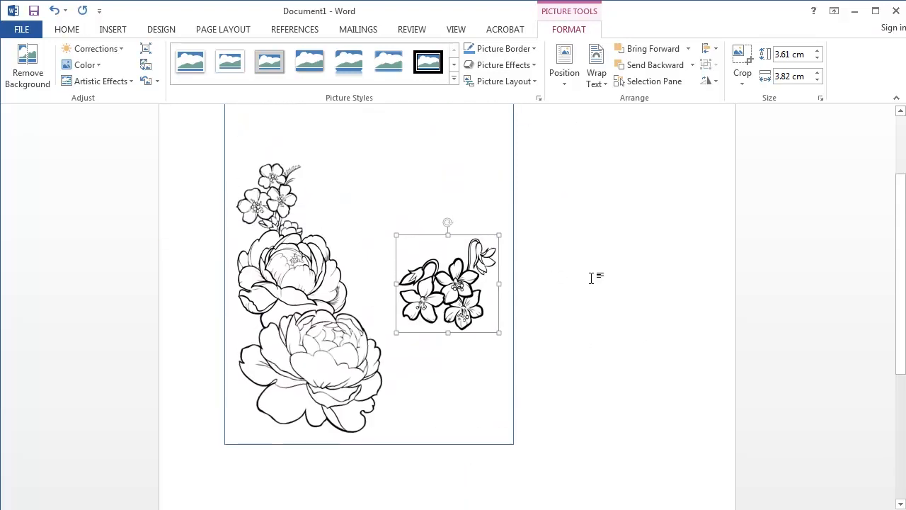
Shrink the flower cluster to about 2.2 by 2.3 cm, place it beside the blossom branch above the upper flower, and tilt it clockwise
scroll(497, 300, "up", 1)
left_click_drag(488, 307, 457, 340)
left_click_drag(425, 384, 317, 297)
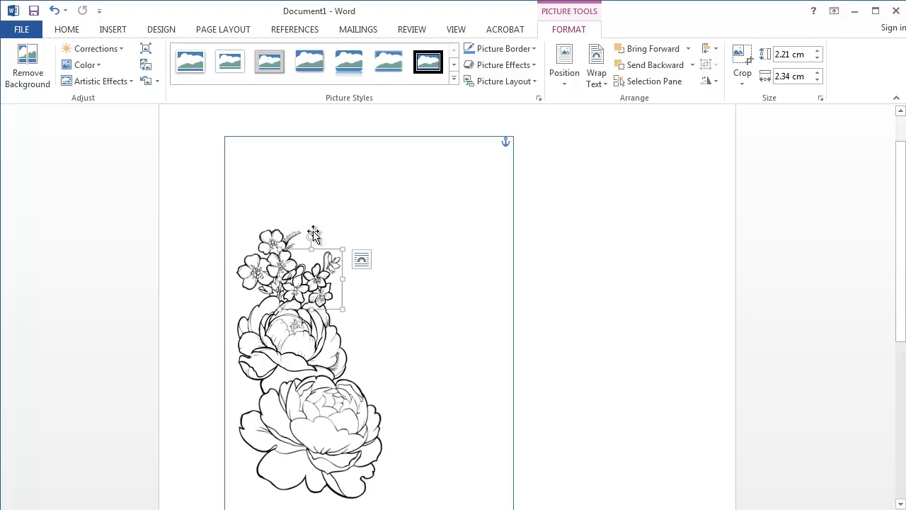
left_click_drag(313, 234, 340, 245)
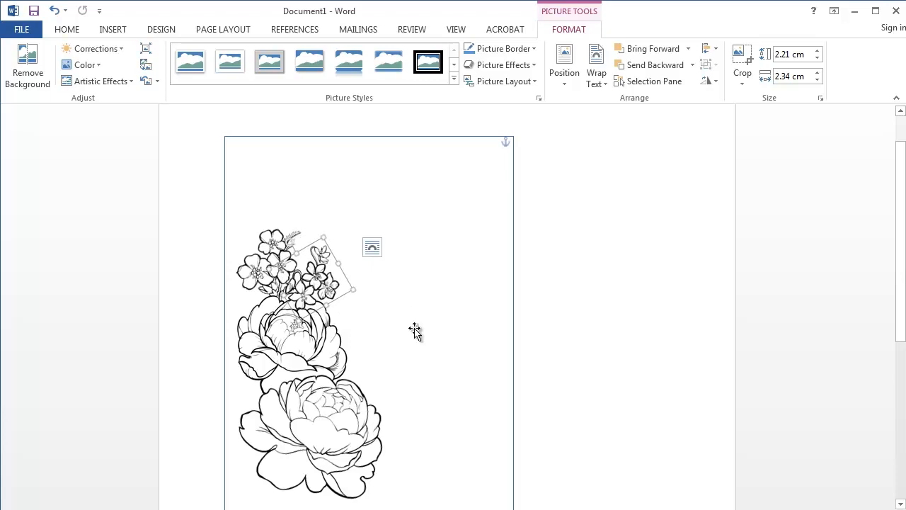
left_click(724, 363)
Bring both large flowers to the front so they overlap the stems of the small flower cluster, and deselect them
left_click(334, 354)
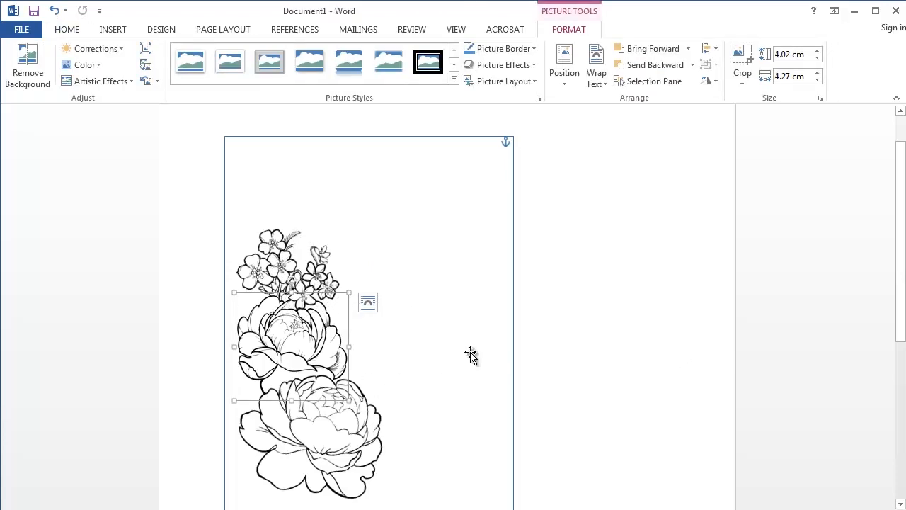
scroll(467, 354, "down", 1)
scroll(460, 351, "down", 1)
left_click_drag(354, 358, 360, 341)
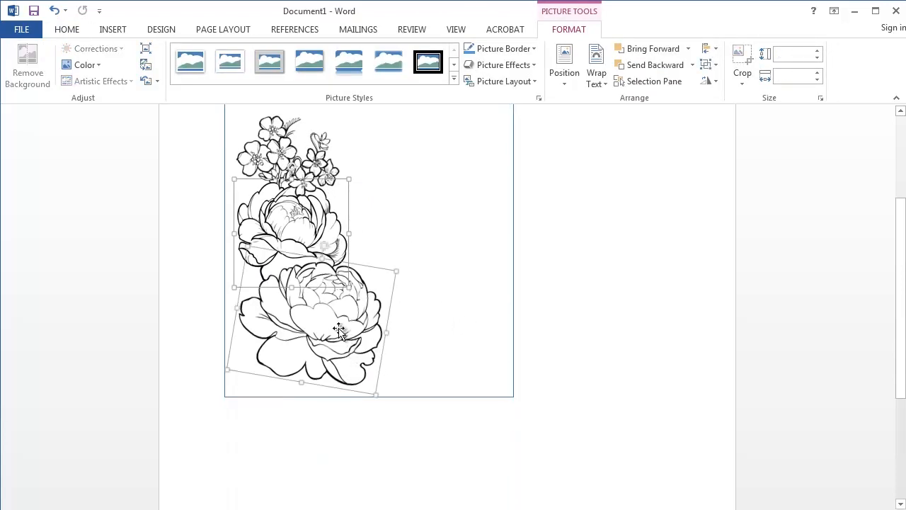
right_click(339, 330)
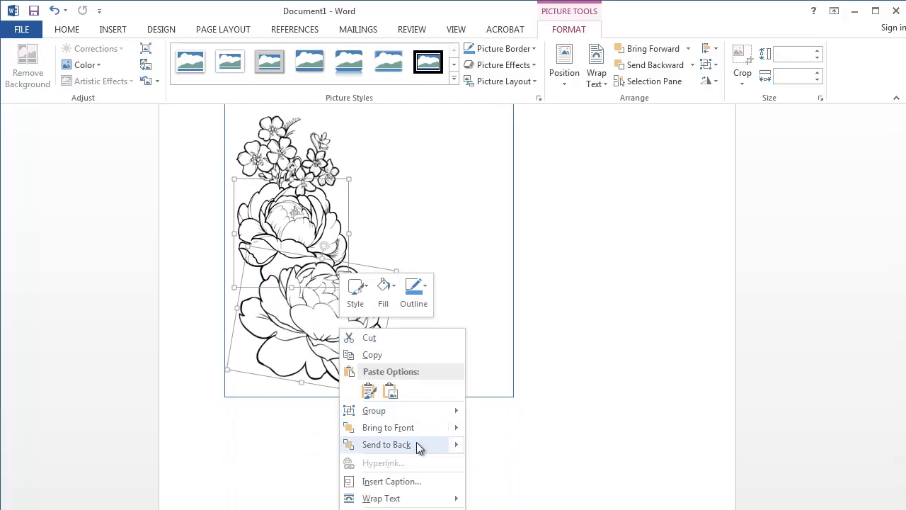
left_click(542, 429)
left_click(668, 380)
Nudge the small flower cluster slightly left toward the blossom branch, and leave everything deselected
mouse_move(318, 259)
left_mouse_down()
mouse_move(327, 255)
mouse_move(312, 260)
left_mouse_up()
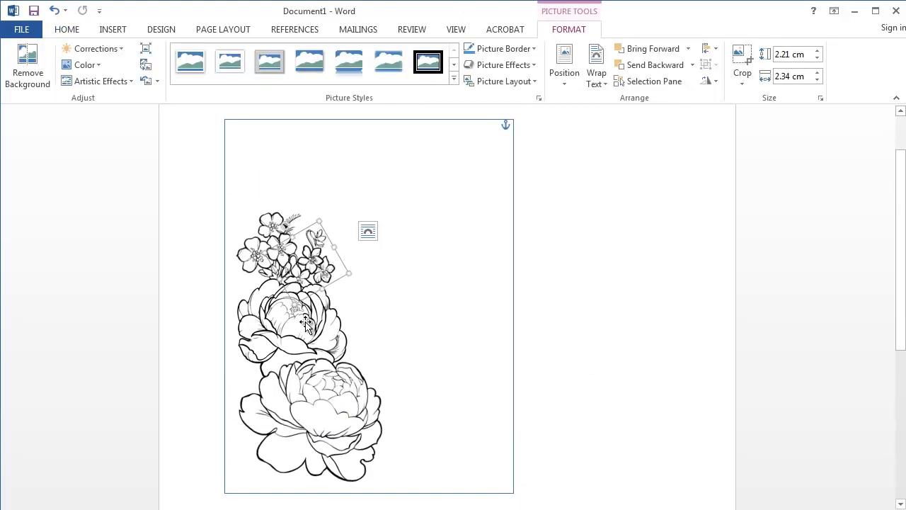
left_click(278, 230)
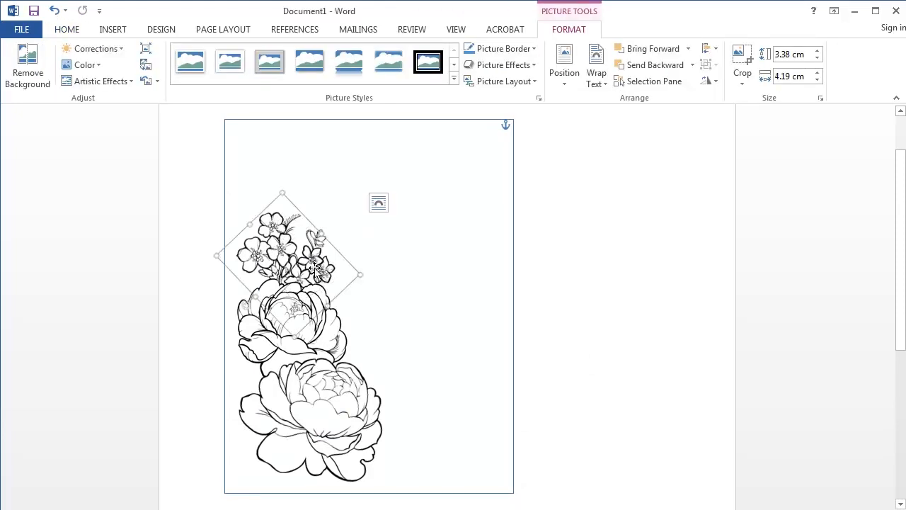
left_click(604, 321)
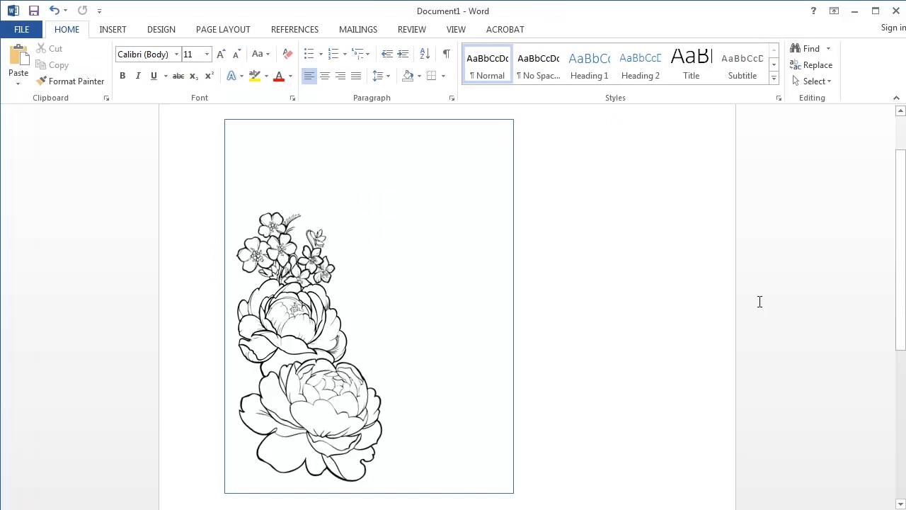
Insert the leaf picture 0-43.png and set its text wrapping to Square
left_click(115, 31)
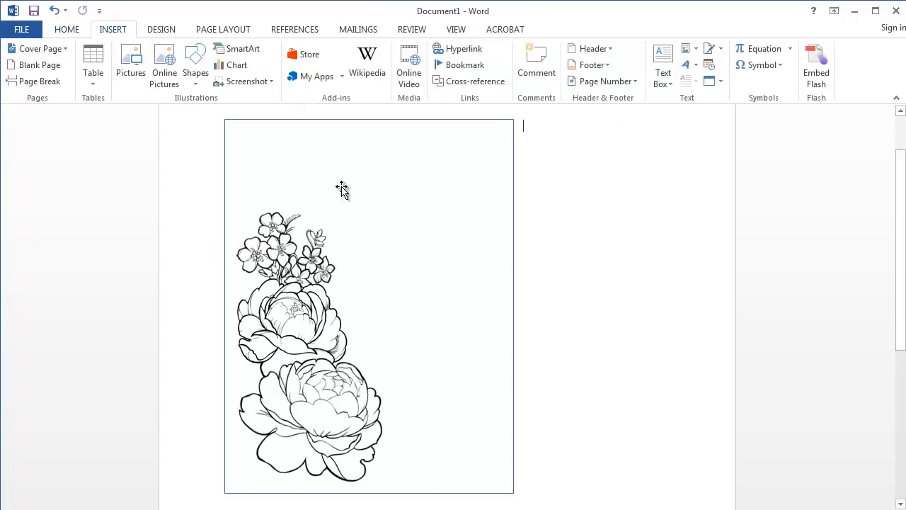
left_click(123, 72)
left_click(606, 136)
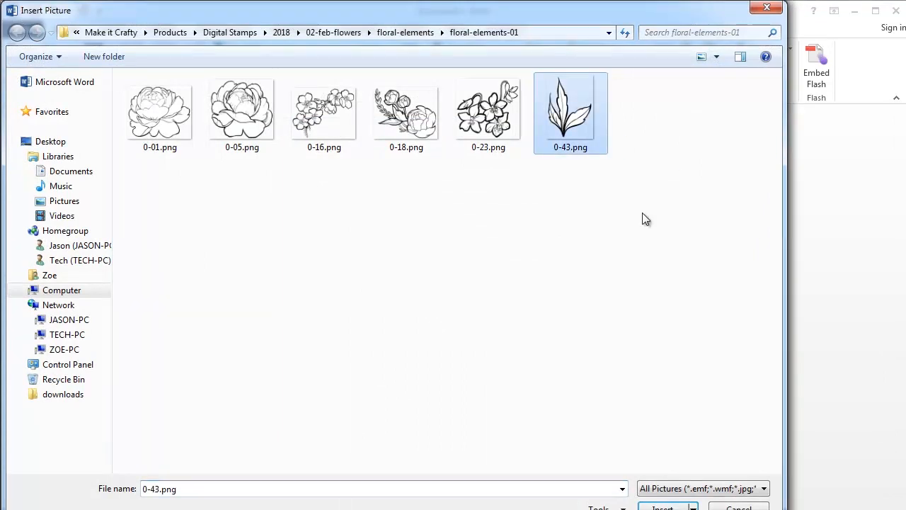
left_click(668, 507)
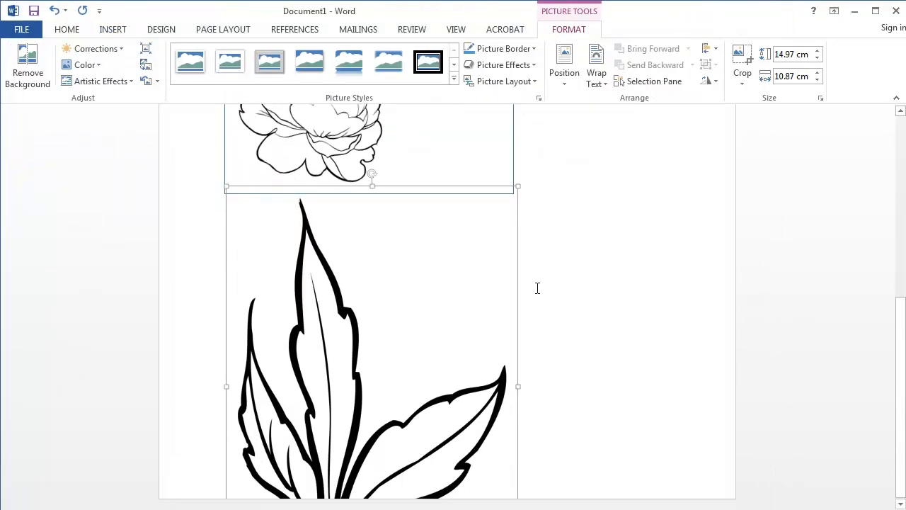
left_click(537, 194)
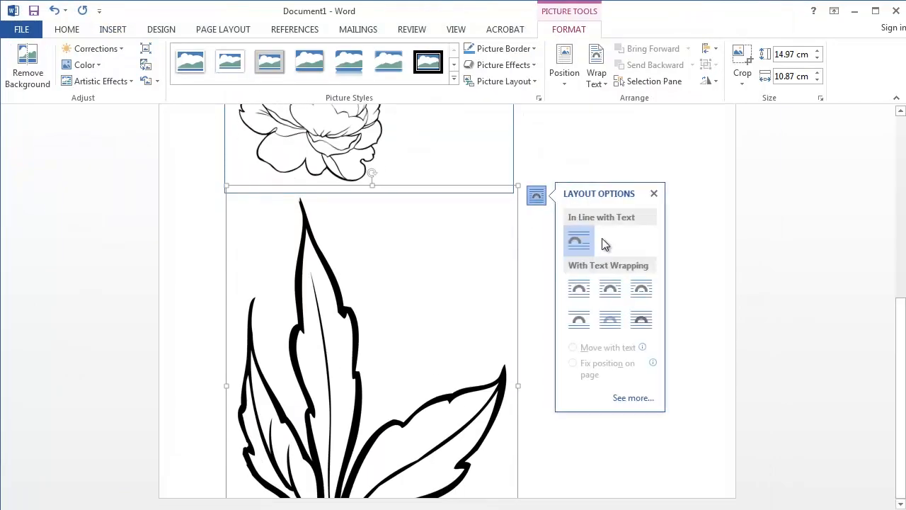
left_click(578, 288)
Shrink the leaf sprig to about 2.5 by 1.8 cm, tilt it clockwise, and place it against the small flower cluster's upper right
left_click_drag(514, 430, 325, 165)
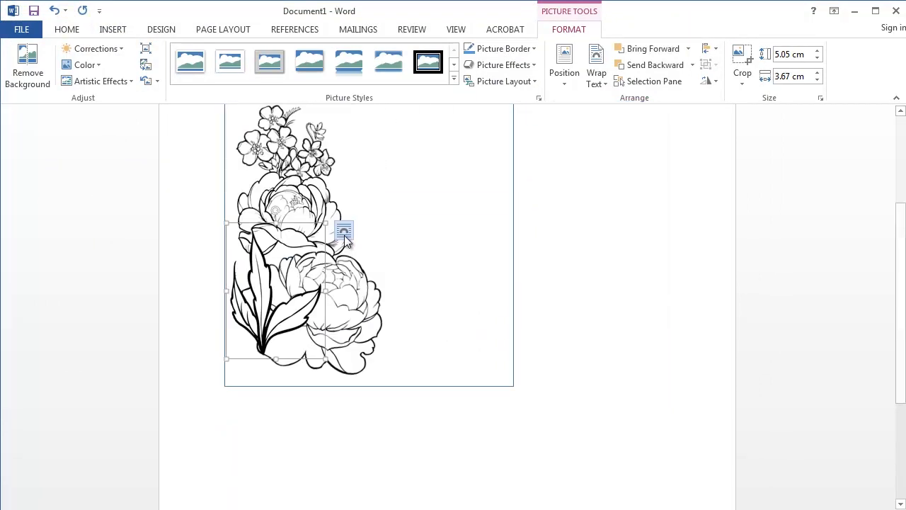
left_click_drag(325, 494, 308, 237)
mouse_move(309, 177)
left_mouse_down()
mouse_move(333, 182)
mouse_move(325, 183)
left_mouse_up()
left_click_drag(300, 241, 333, 251)
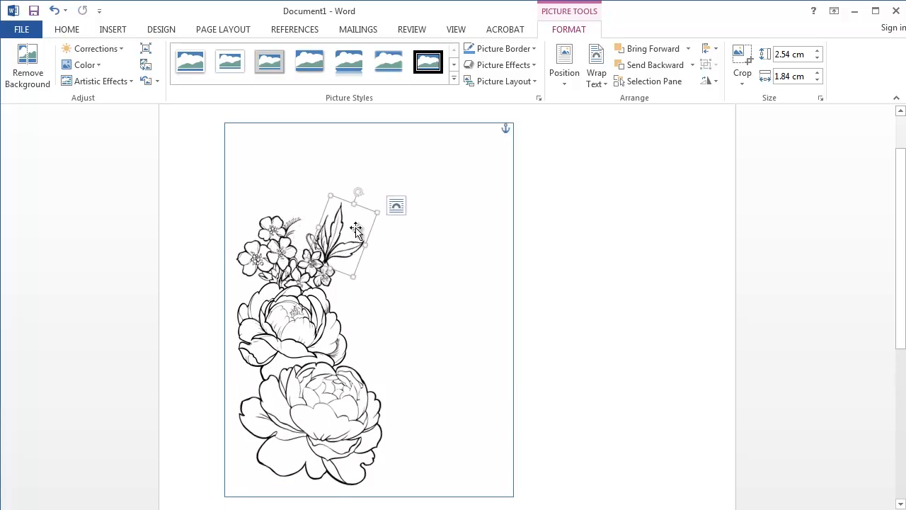
left_click_drag(361, 193, 366, 198)
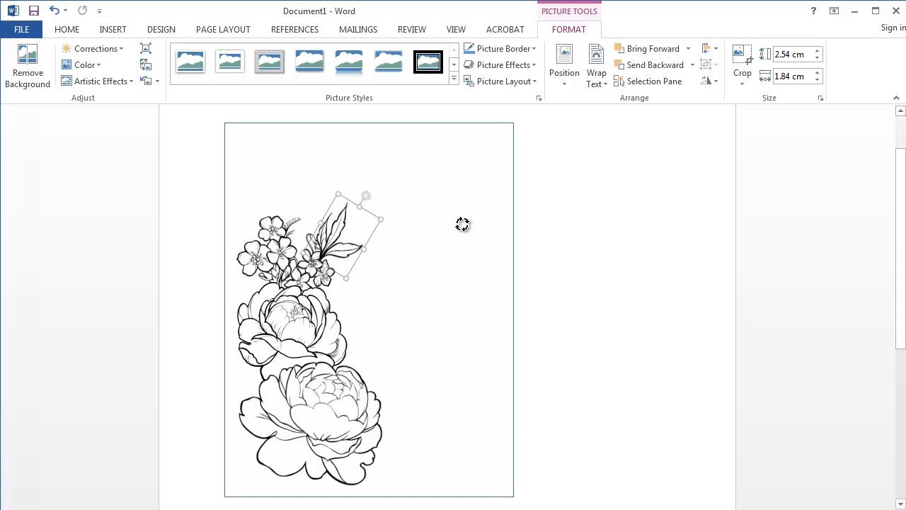
left_click(649, 312)
scroll(309, 372, "up", 2)
scroll(309, 371, "down", 1)
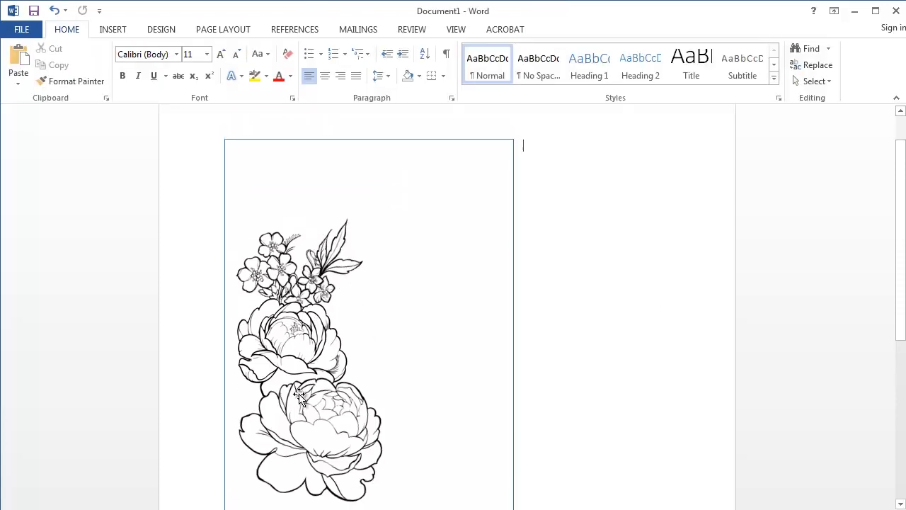
Send the leaf sprig and the card rectangle to the back together, and leave everything deselected
left_click(336, 249)
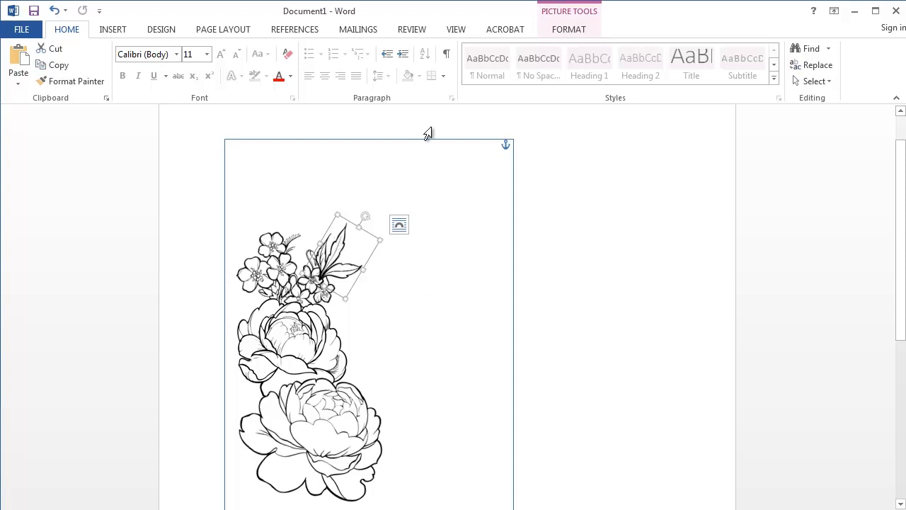
left_click(495, 162)
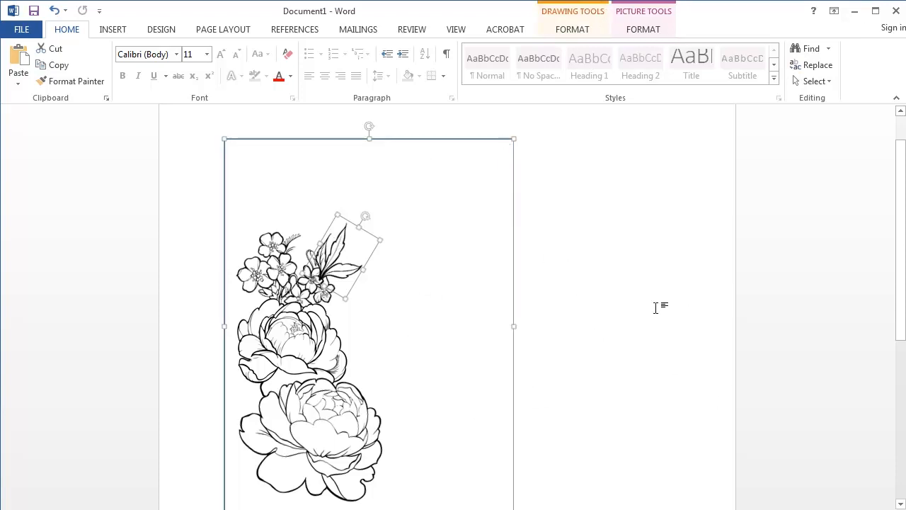
scroll(564, 298, "down", 1)
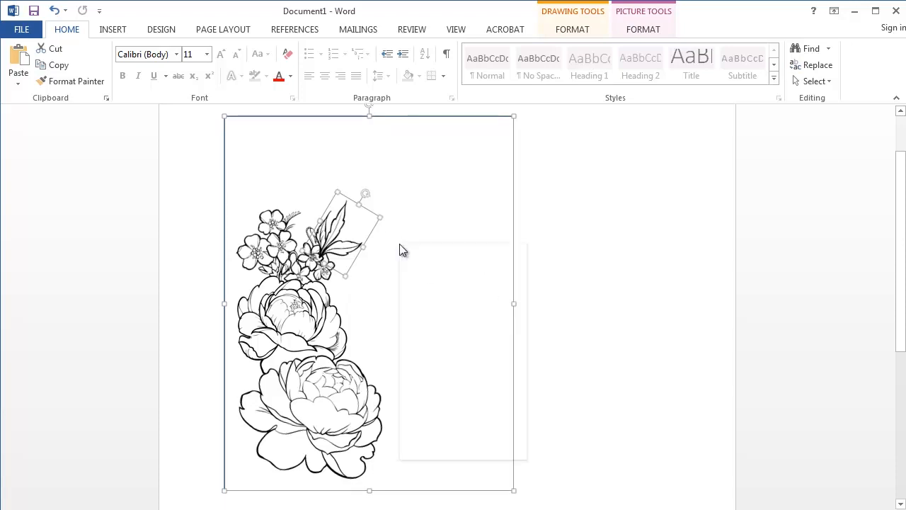
right_click(400, 245)
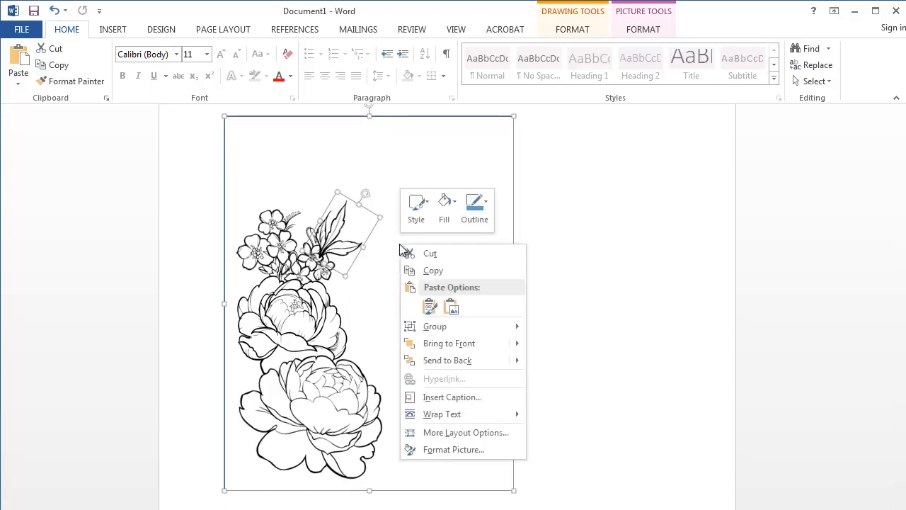
left_click(477, 361)
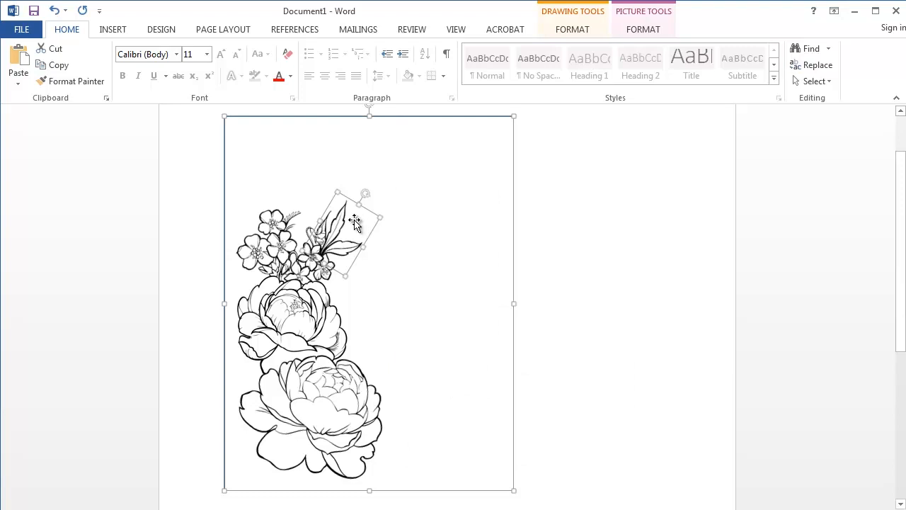
left_click(562, 279)
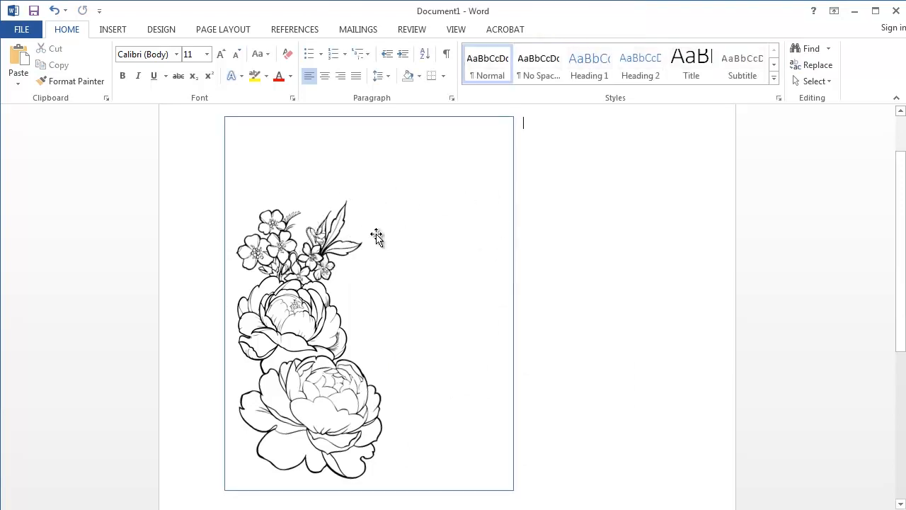
Send the leaf sprig to the back on its own, and send the card rectangle to the back behind it
left_click(352, 255)
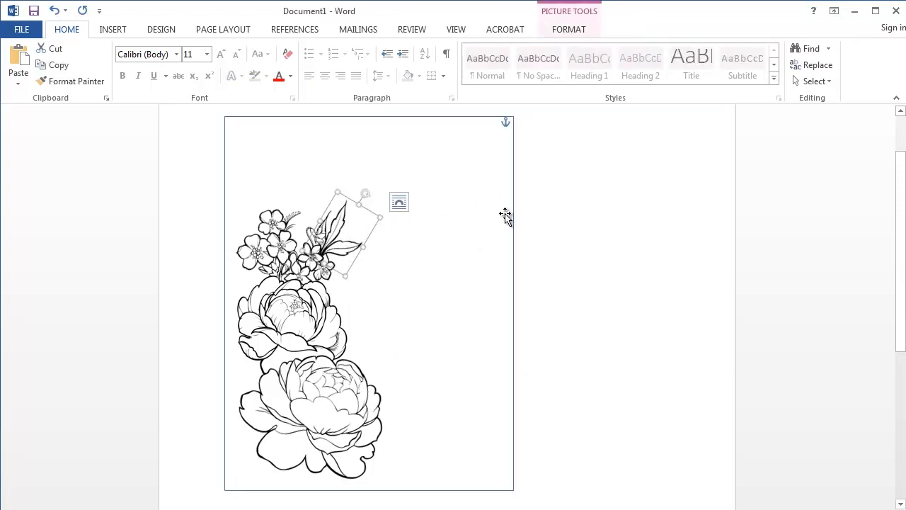
left_click(476, 220)
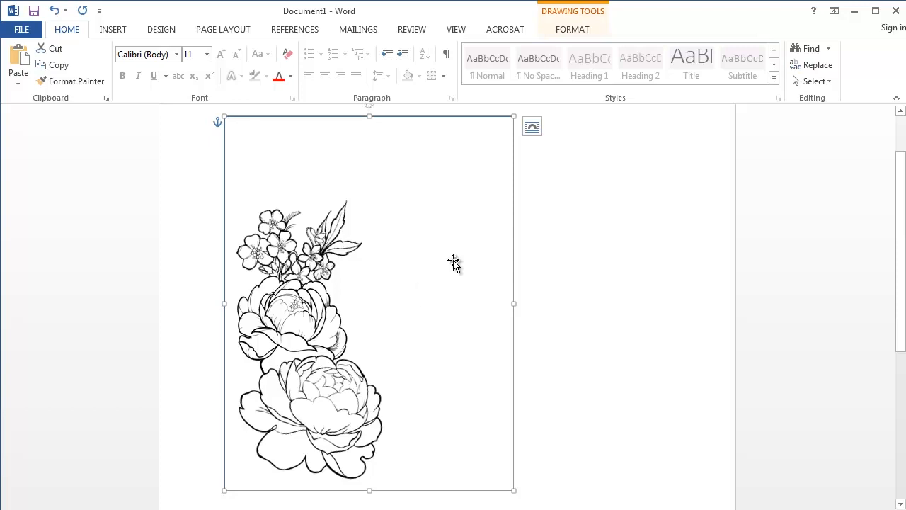
left_click(590, 269)
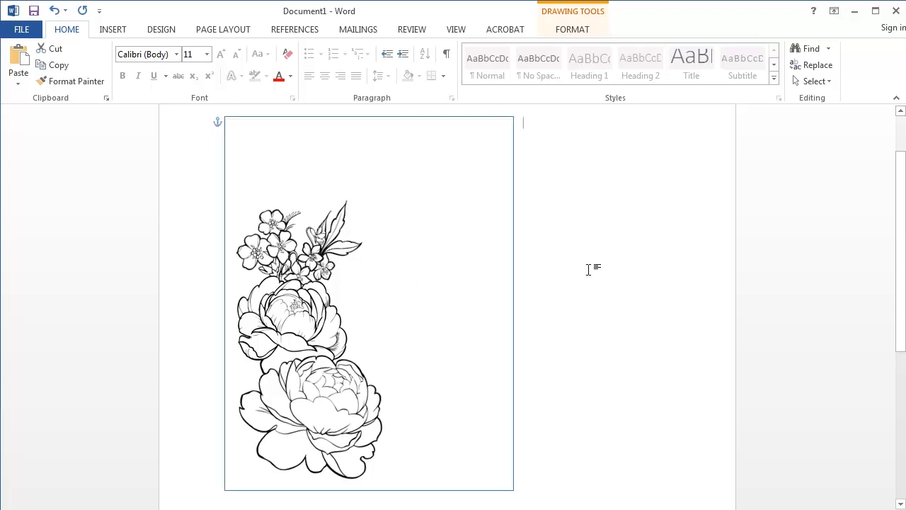
left_click(357, 246)
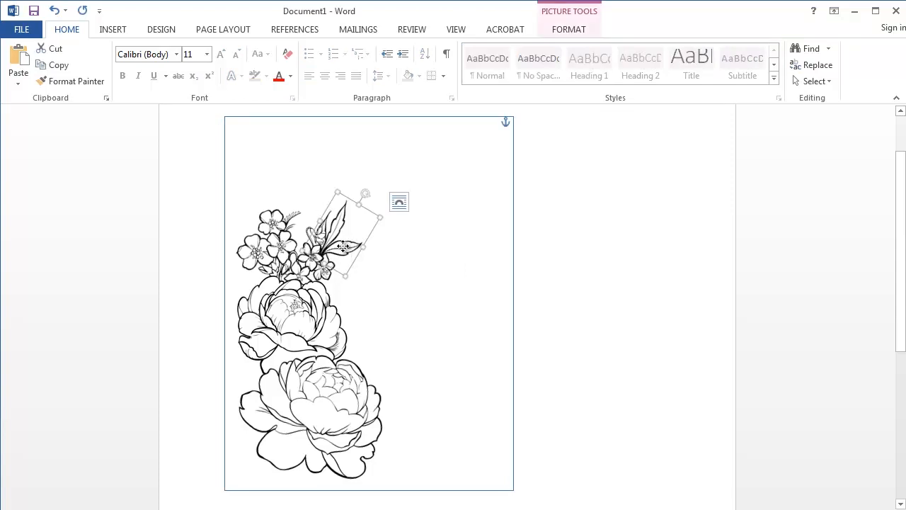
right_click(343, 246)
left_click(407, 416)
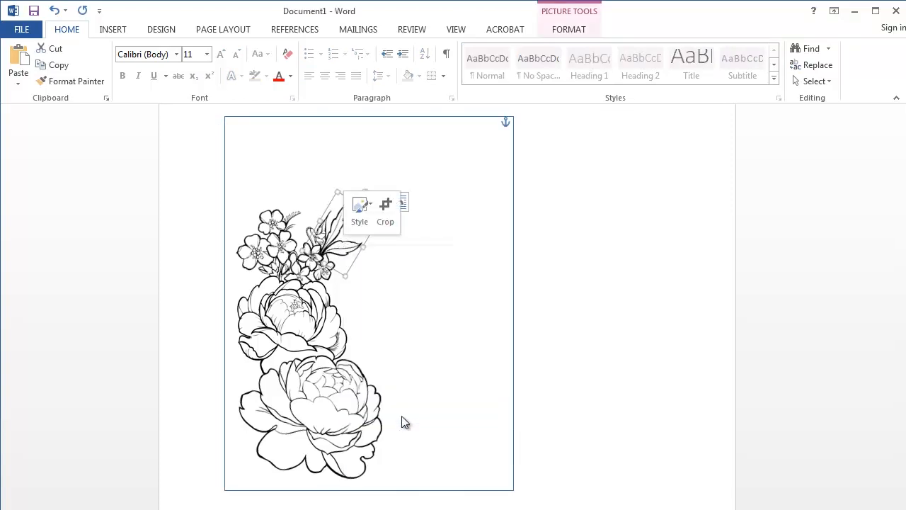
left_click(564, 362)
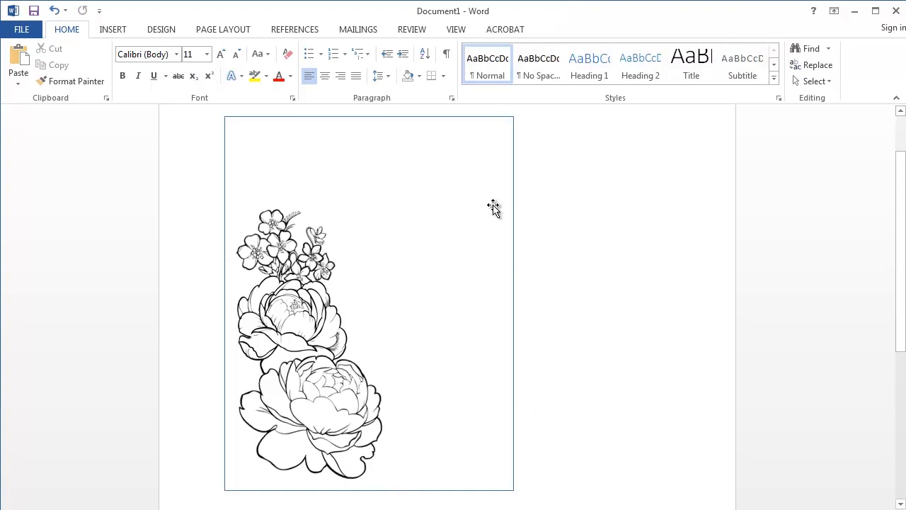
left_click(492, 256)
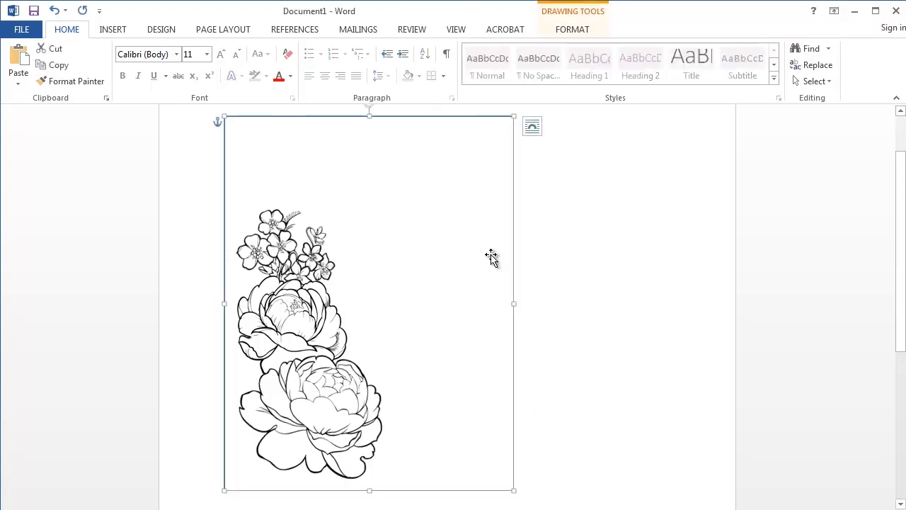
right_click(491, 254)
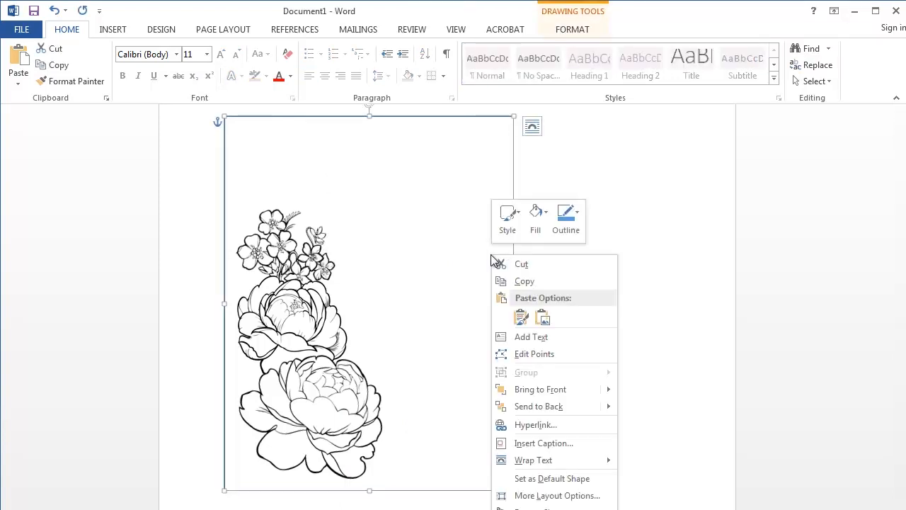
left_click(587, 406)
left_click(598, 368)
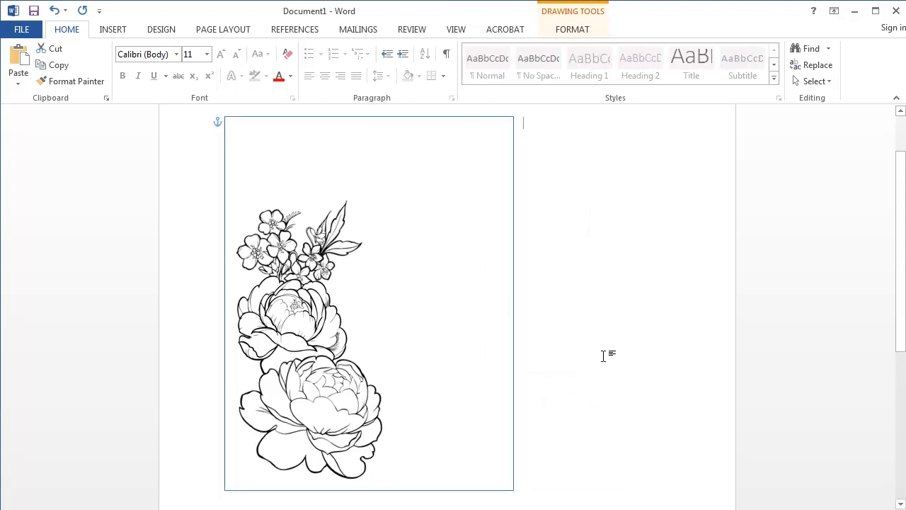
Duplicate the leaf sprig twice and move both copies into the empty upper right area of the card
left_click(354, 263)
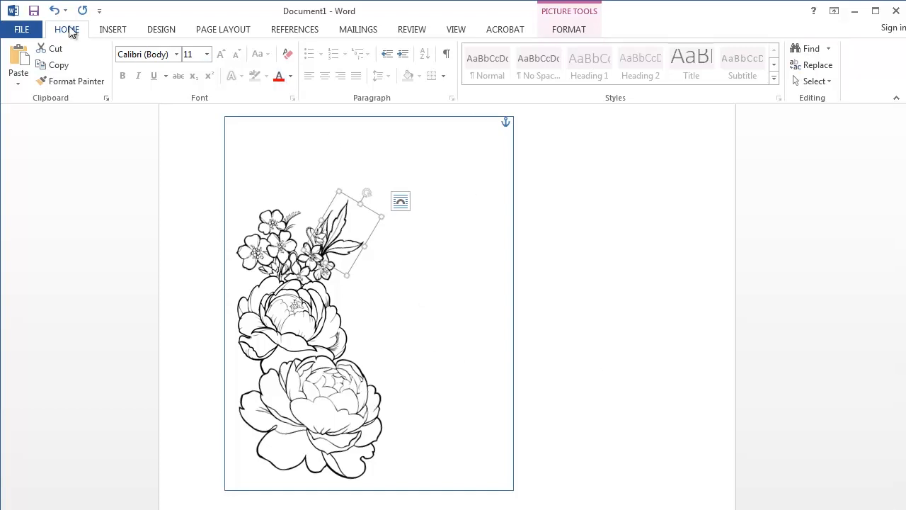
left_click(54, 66)
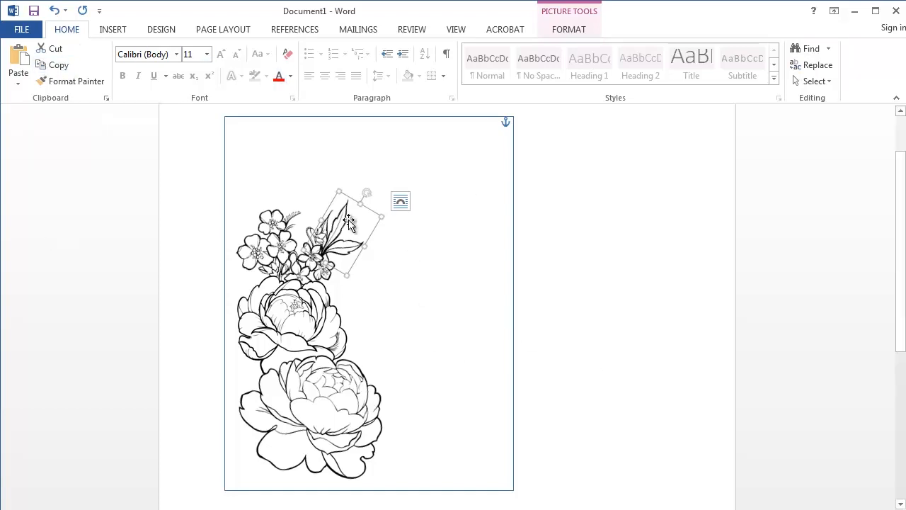
left_click(20, 83)
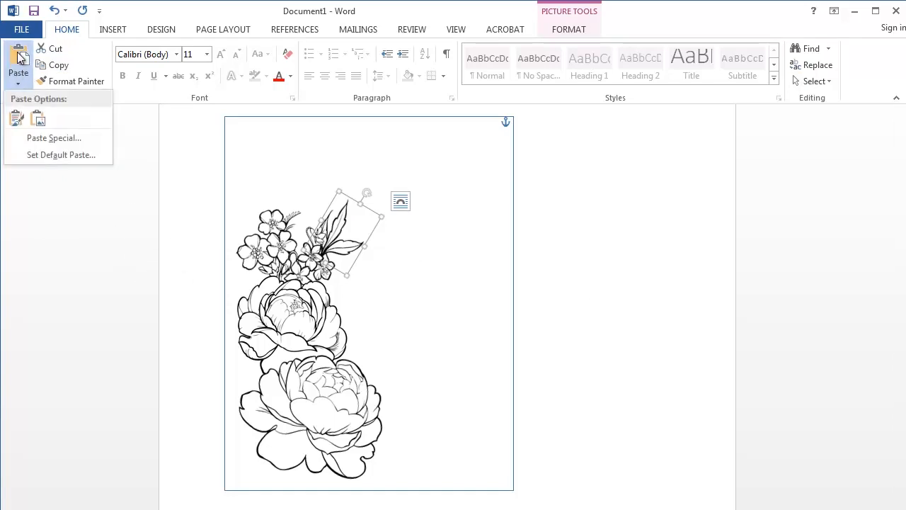
left_click(15, 118)
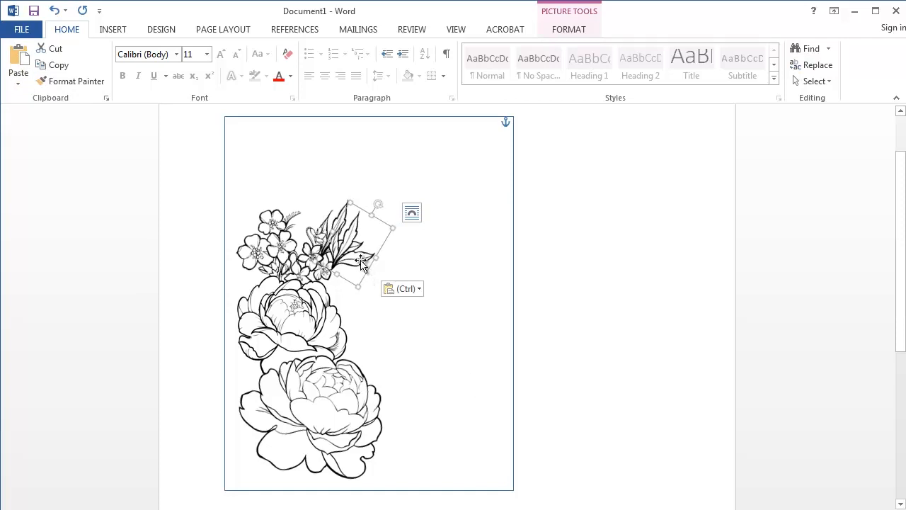
left_click_drag(374, 252, 440, 237)
left_click(623, 408)
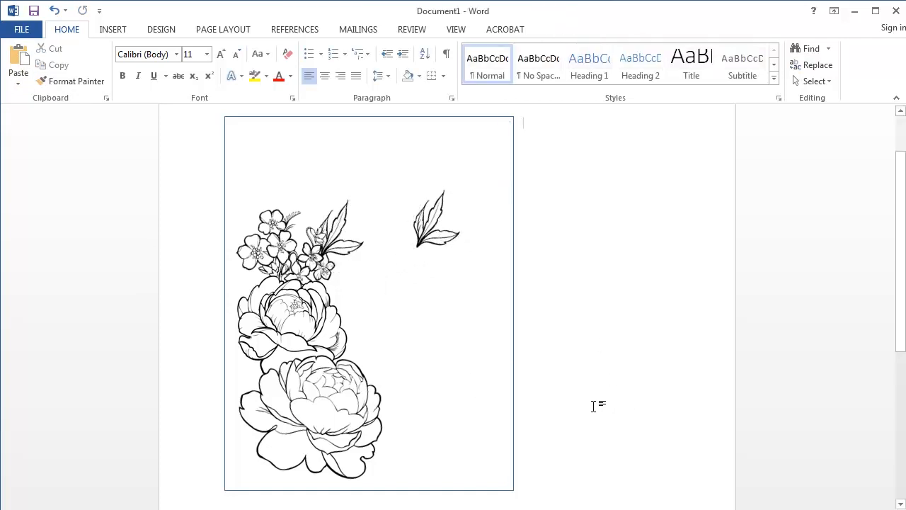
key("ctrl+v")
left_click(592, 334)
left_click_drag(545, 197, 404, 194)
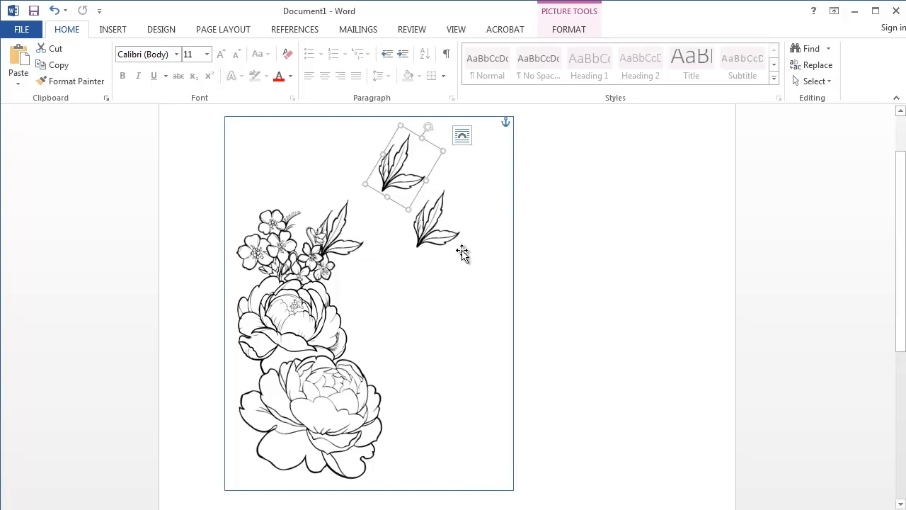
Tilt the upper leaf copy counterclockwise and place it at the upper left of the small flower cluster
left_click_drag(429, 129, 384, 182)
left_click_drag(403, 249, 255, 291)
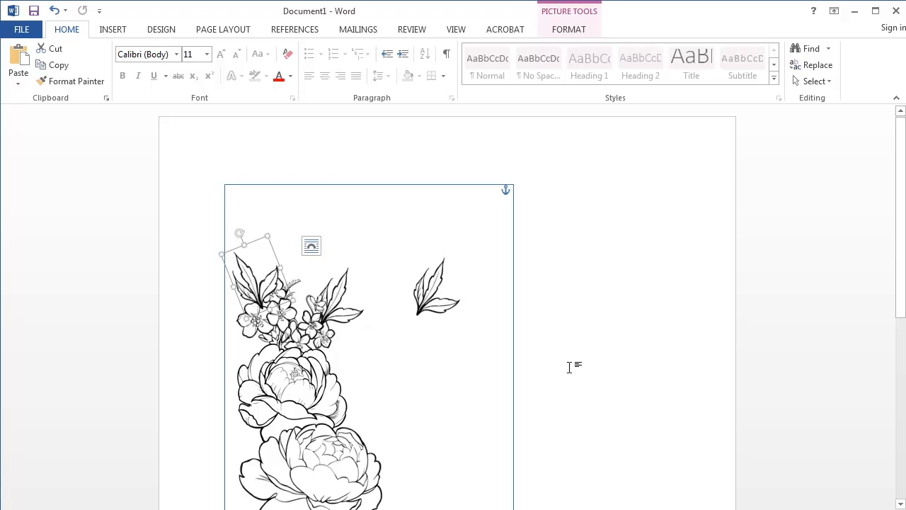
left_click(688, 313)
Rotate the other leaf copy clockwise to point right and place it against the lower right of the bottom large flower
scroll(673, 313, "down", 4)
left_click_drag(431, 235, 501, 319)
left_click_drag(456, 294, 417, 349)
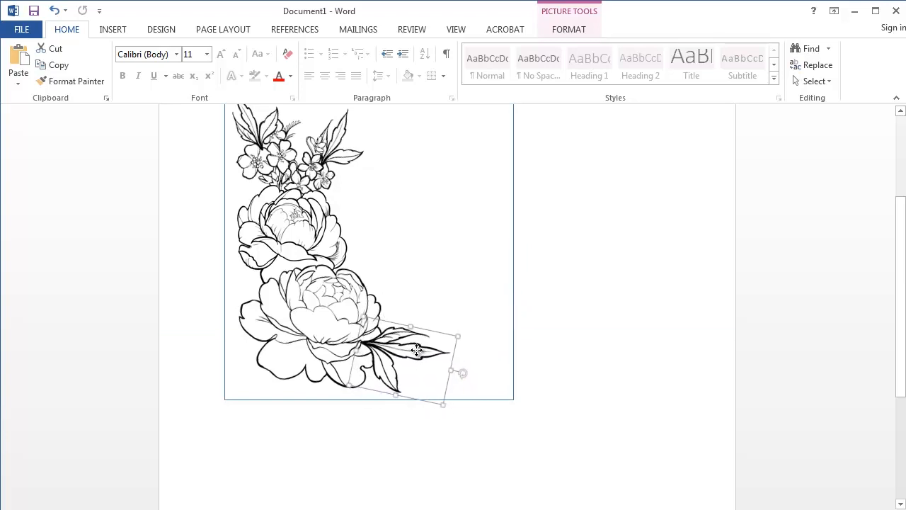
left_click(680, 409)
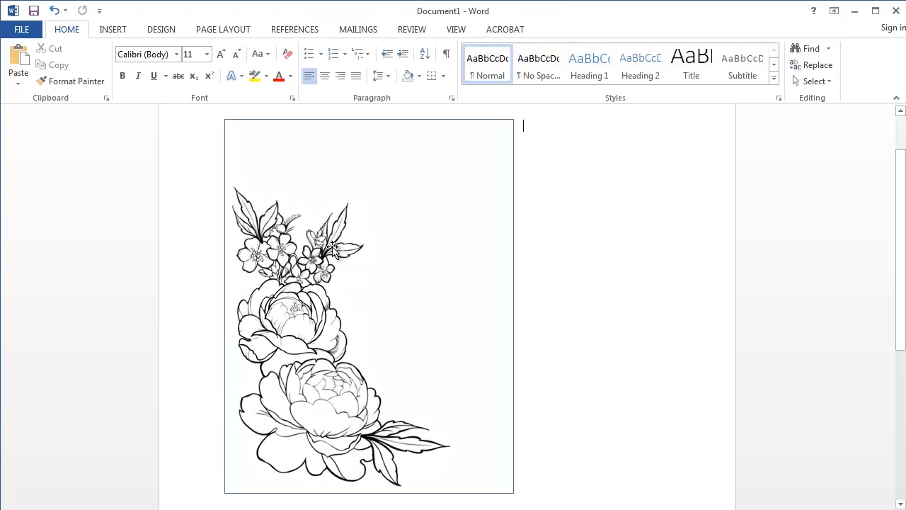
Insert the bouquet picture 0-18.png and set its text wrapping to Square
left_click(113, 29)
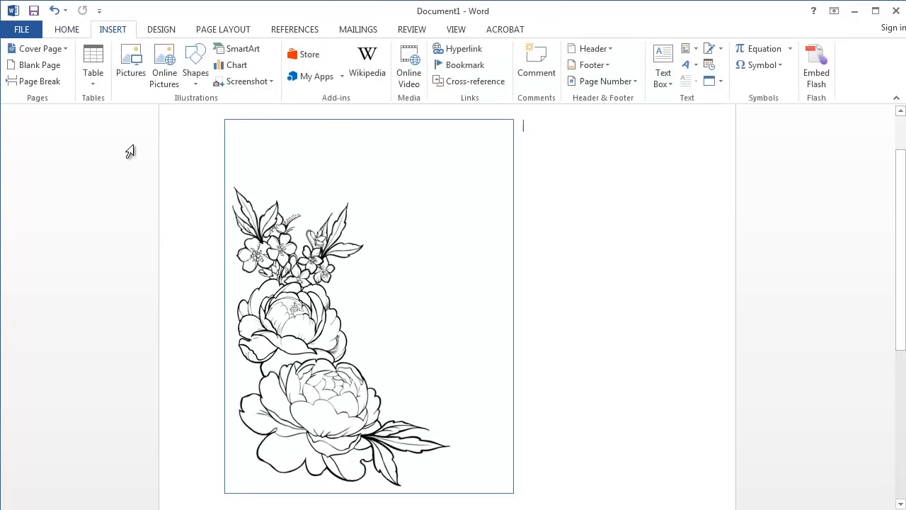
left_click(131, 64)
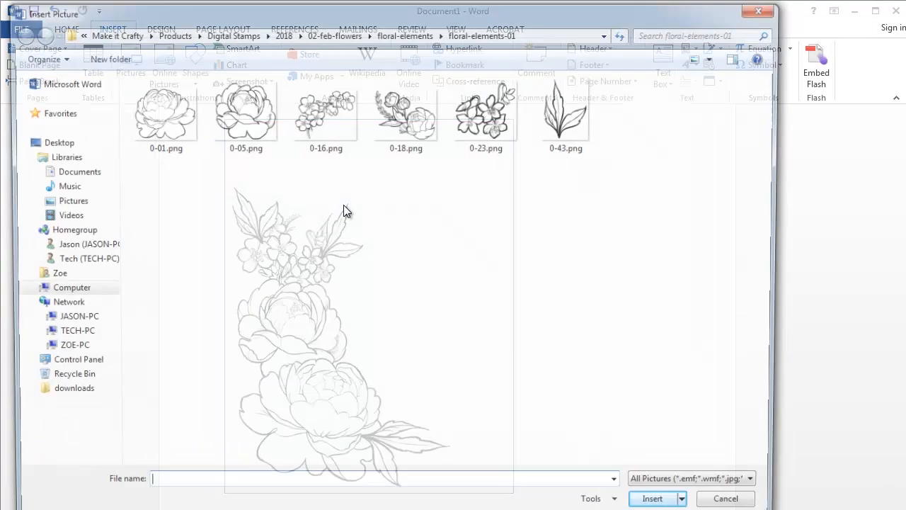
left_click(407, 120)
left_click(662, 506)
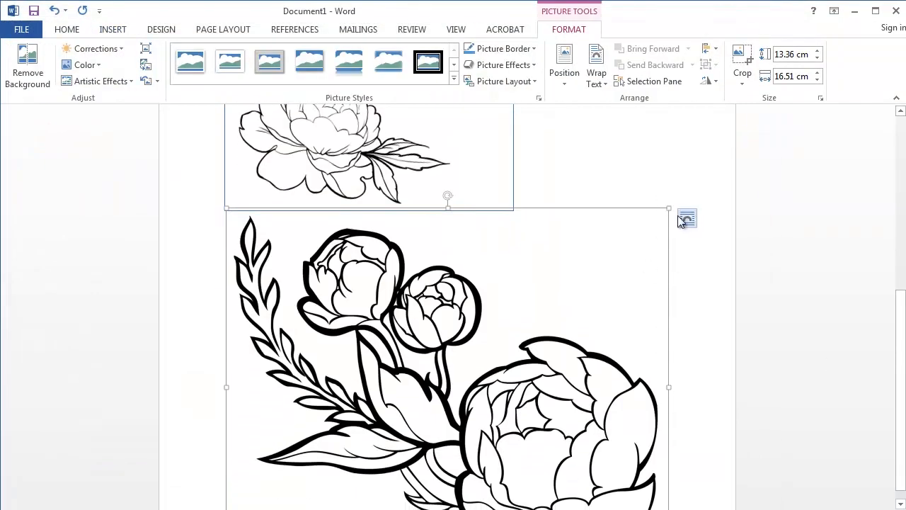
left_click(686, 218)
left_click(729, 311)
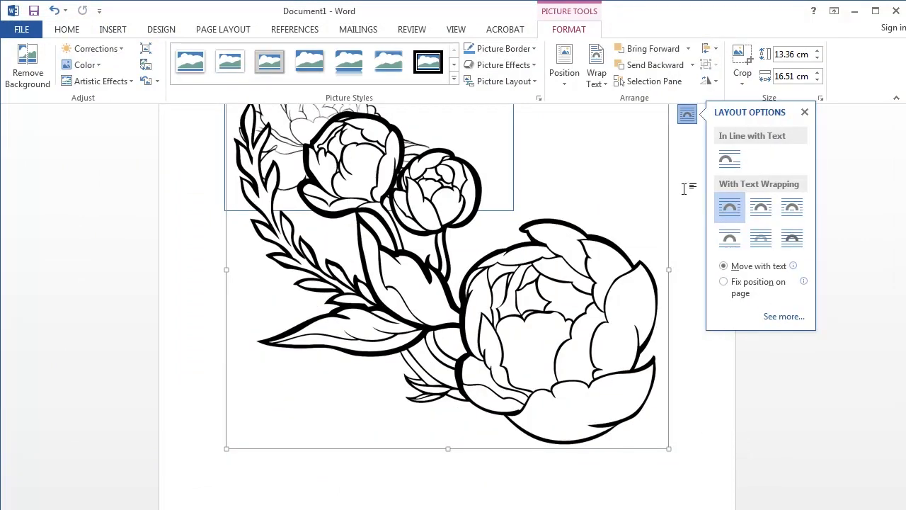
Shrink the bouquet to about 4.29 by 3.47 cm and rotate it clockwise in the open space beside the large flowers
left_click_drag(671, 451, 369, 187)
scroll(415, 263, "up", 5)
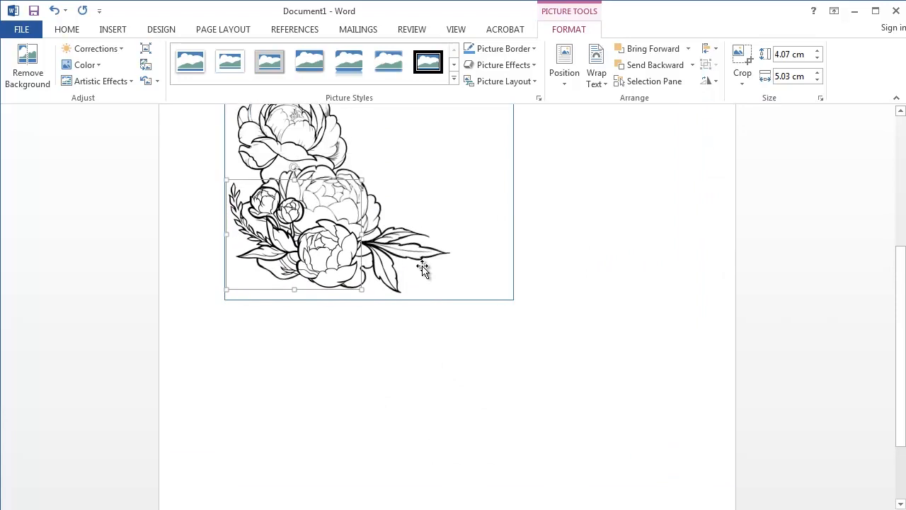
left_click_drag(363, 404, 473, 280)
scroll(468, 289, "up", 4)
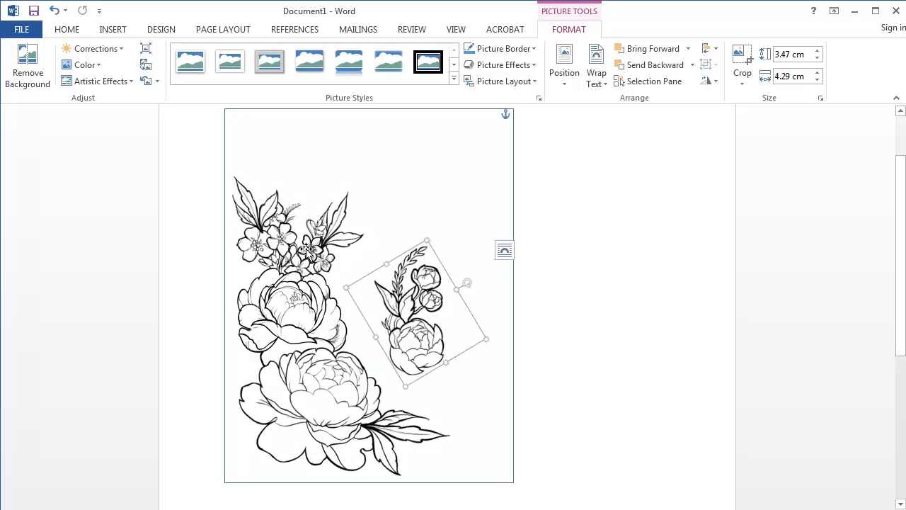
Flip the bouquet horizontally and place it over the small flower cluster between the two upper leaf sprigs
left_click(710, 81)
left_click(748, 151)
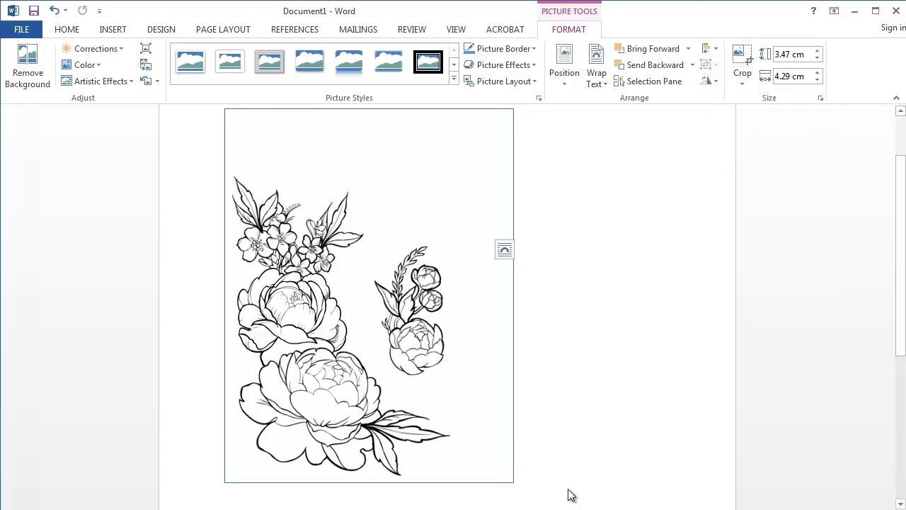
left_click_drag(416, 343, 306, 256)
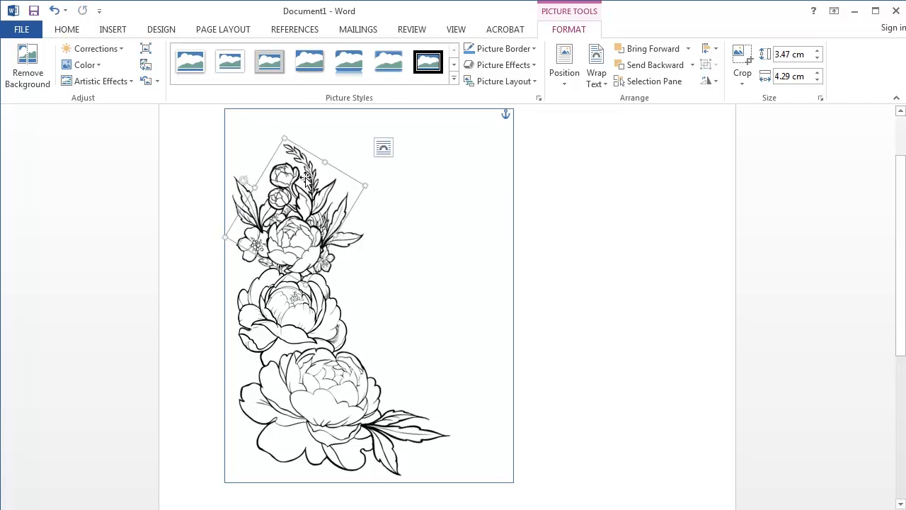
Send the bouquet, the upper left leaf sprig and the card rectangle to the back together, and deselect them
left_click(243, 197, "ctrl")
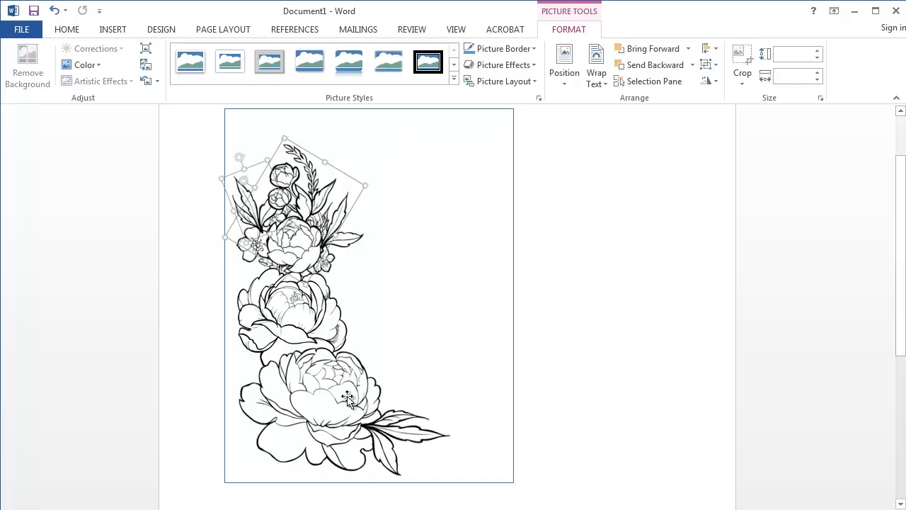
left_click(489, 168, "ctrl")
right_click(489, 164)
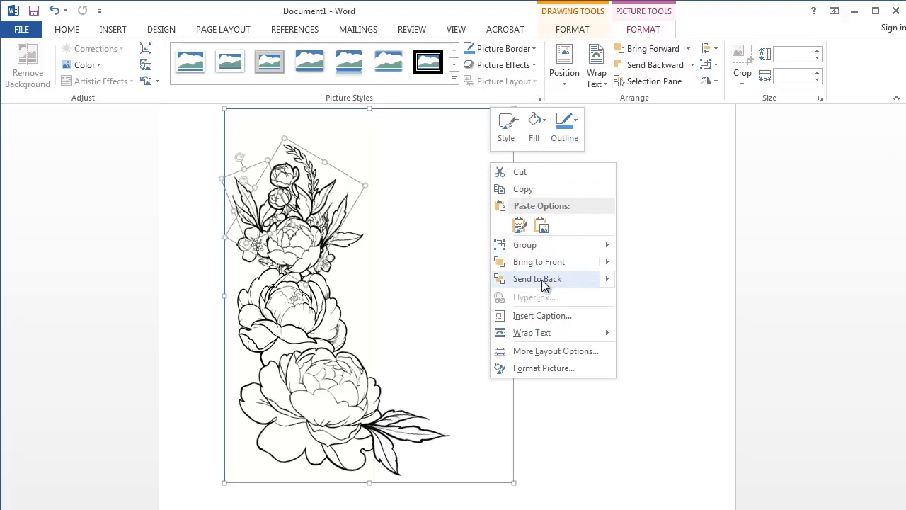
left_click(538, 279)
left_click(652, 370)
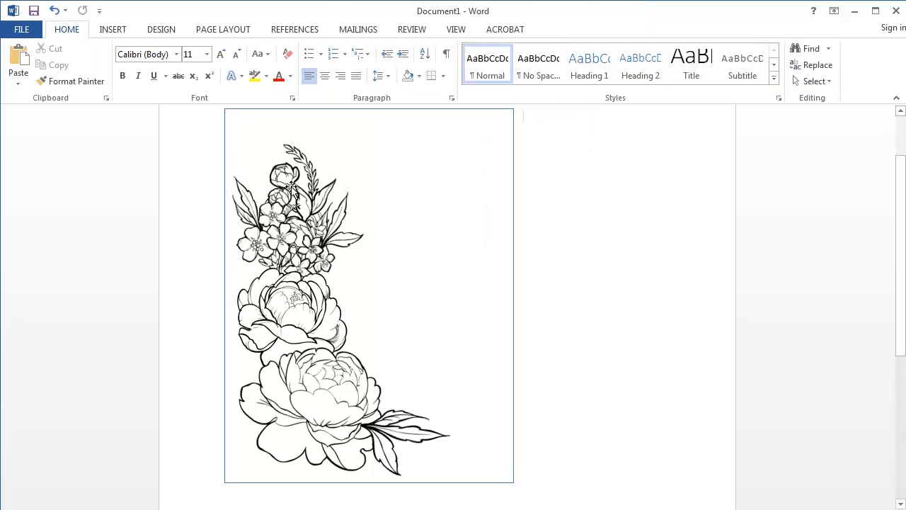
Move the bouquet into the card's open upper right area and draw a closed freeform shape about 2.83 by 2.67 cm over its peony
left_click_drag(320, 202, 466, 203)
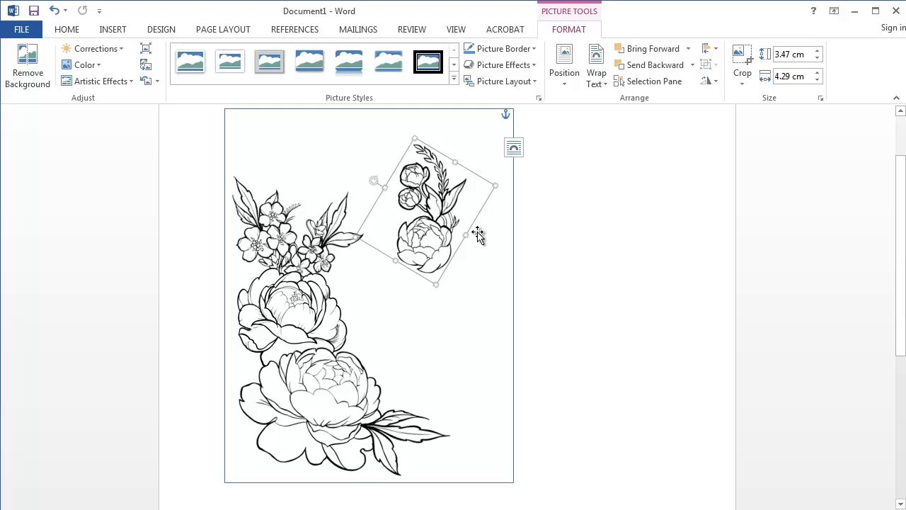
left_click(560, 253)
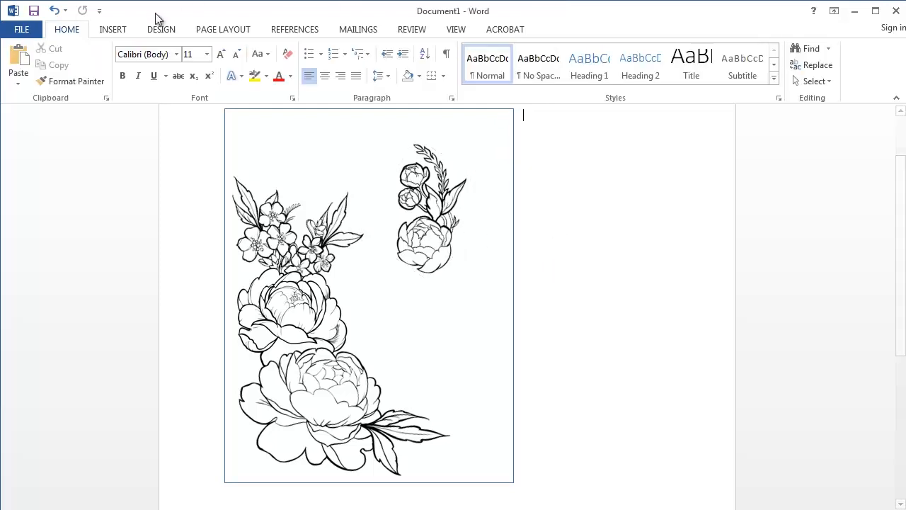
left_click(110, 29)
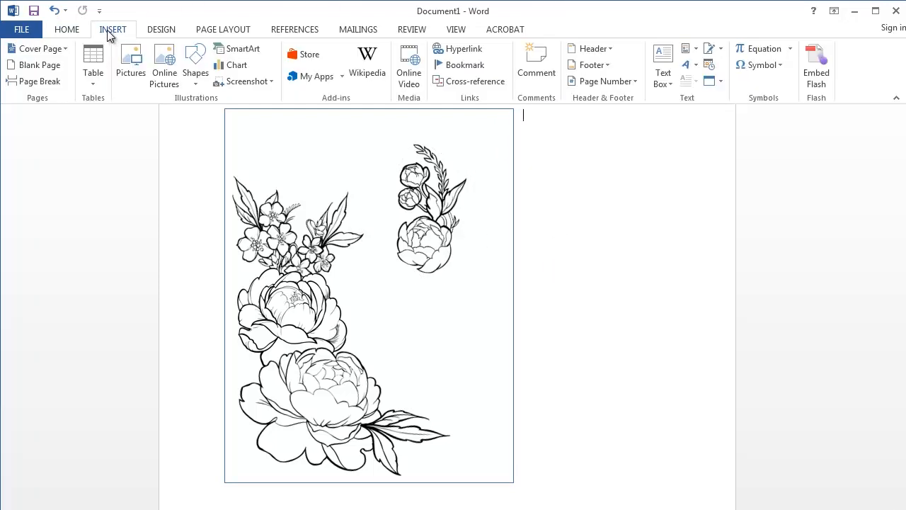
left_click(201, 71)
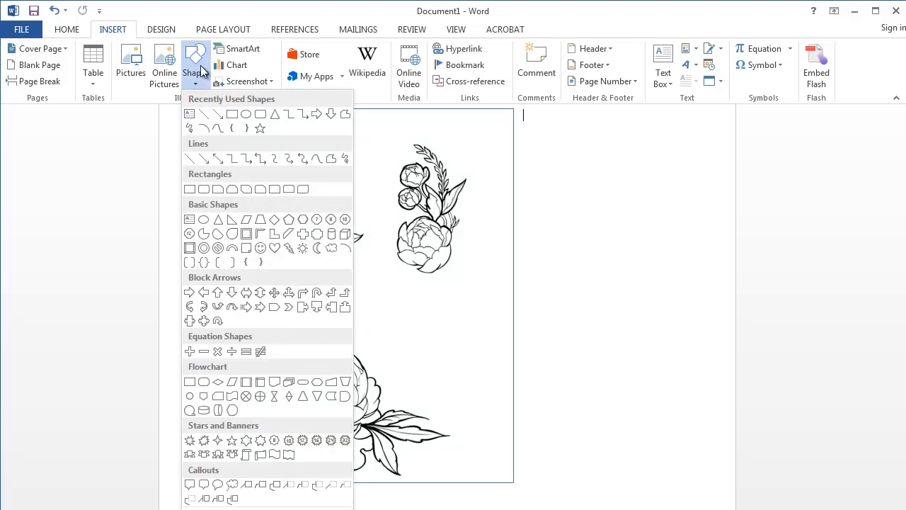
left_click(348, 112)
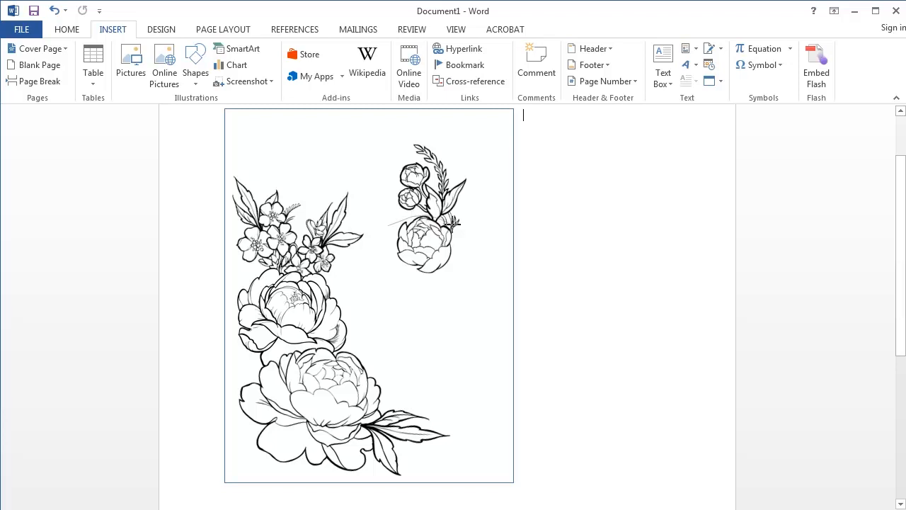
left_click(459, 269)
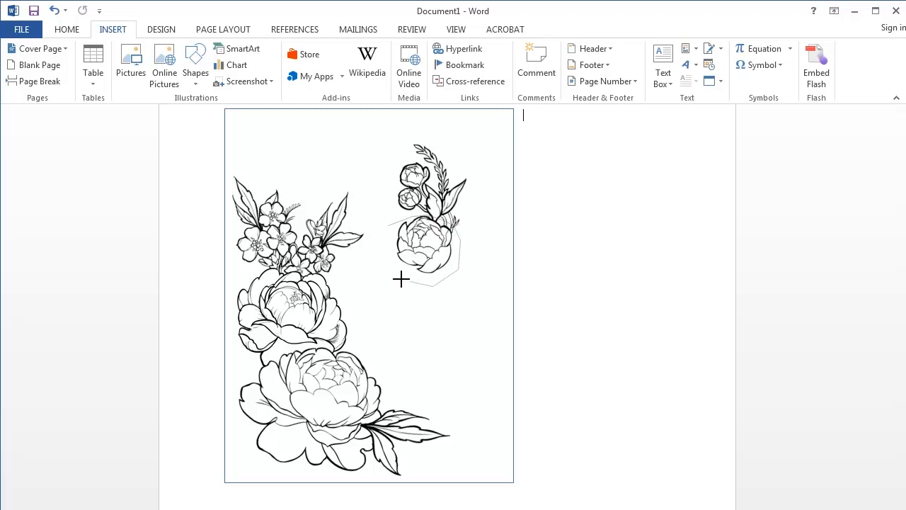
left_click(389, 225)
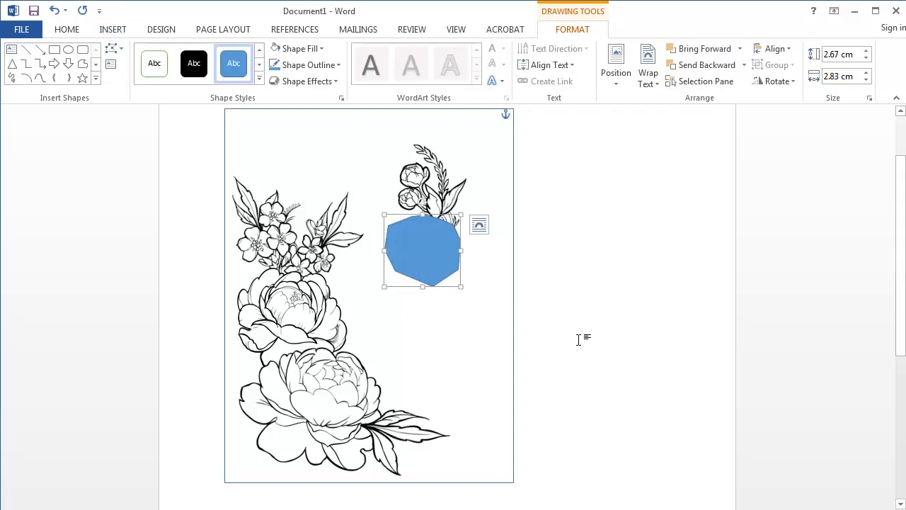
Give the freeform shape over the bouquet's peony a white fill and a white outline
left_click(306, 49)
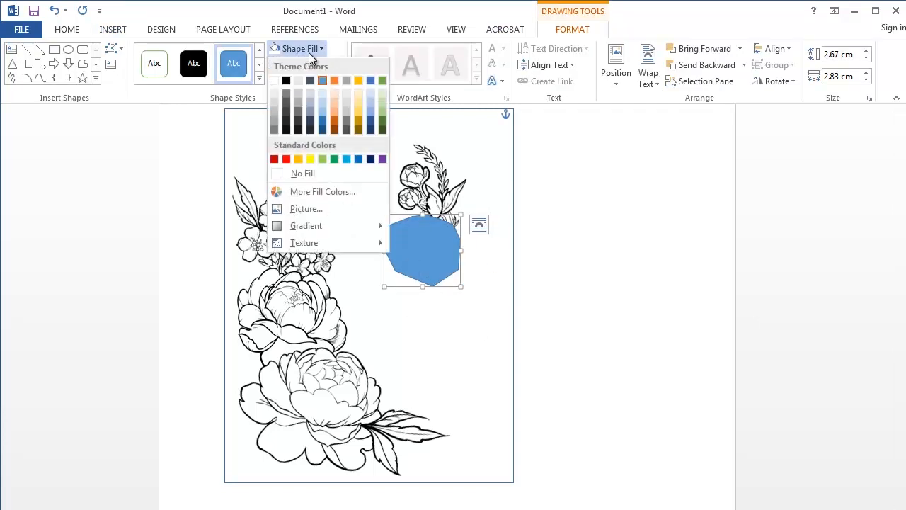
left_click(274, 81)
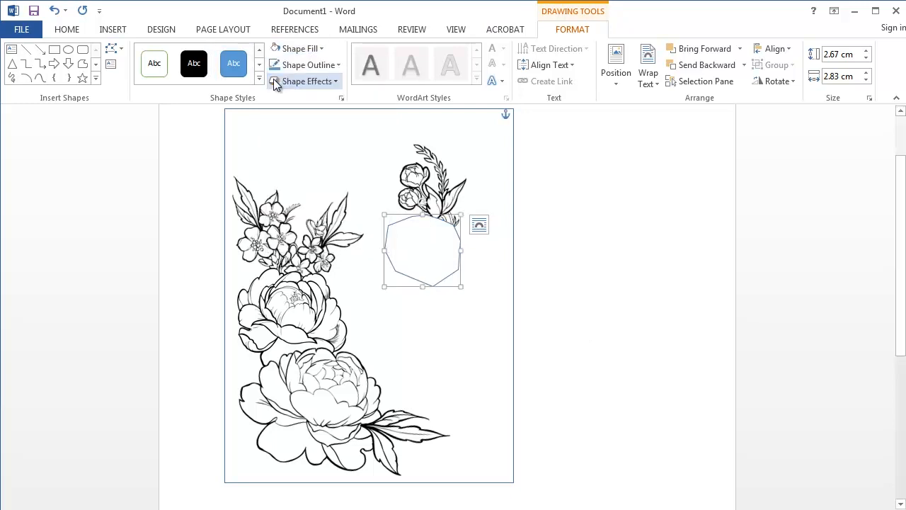
left_click(309, 66)
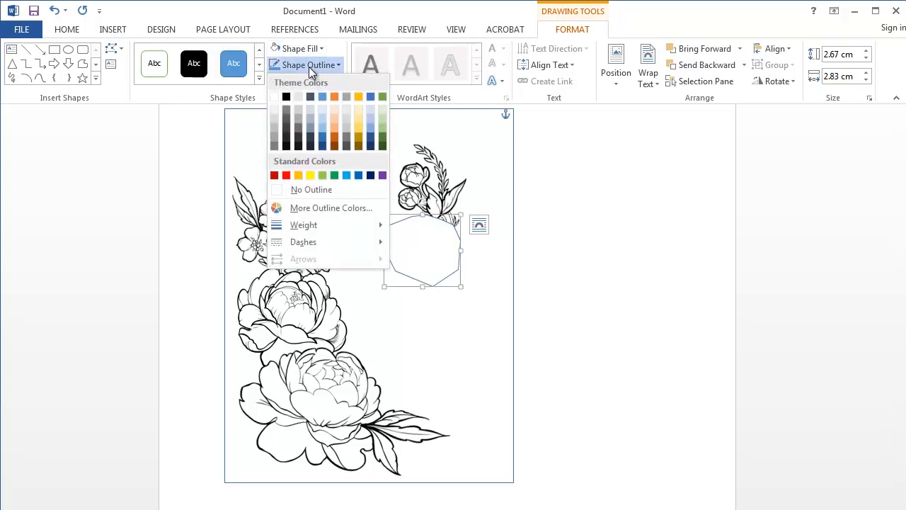
left_click(274, 99)
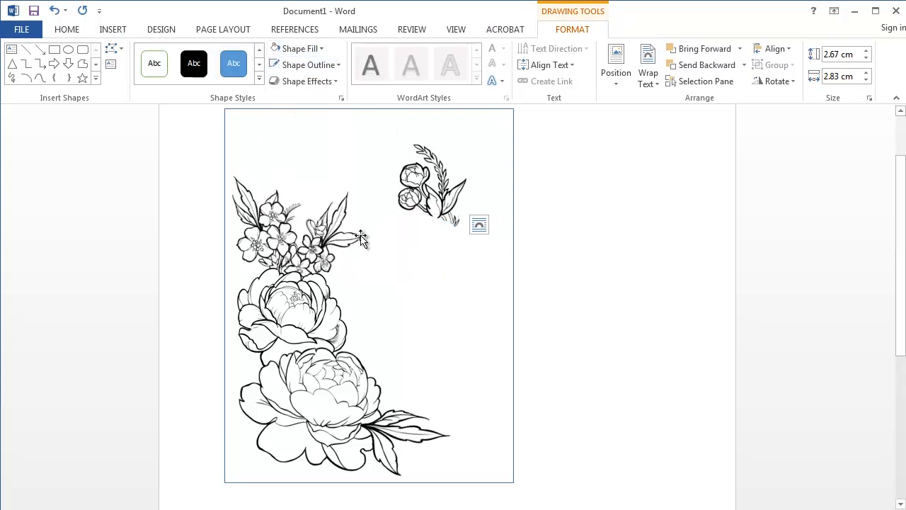
Group the white freeform shape with the bouquet picture
left_click(440, 204)
right_click(435, 197)
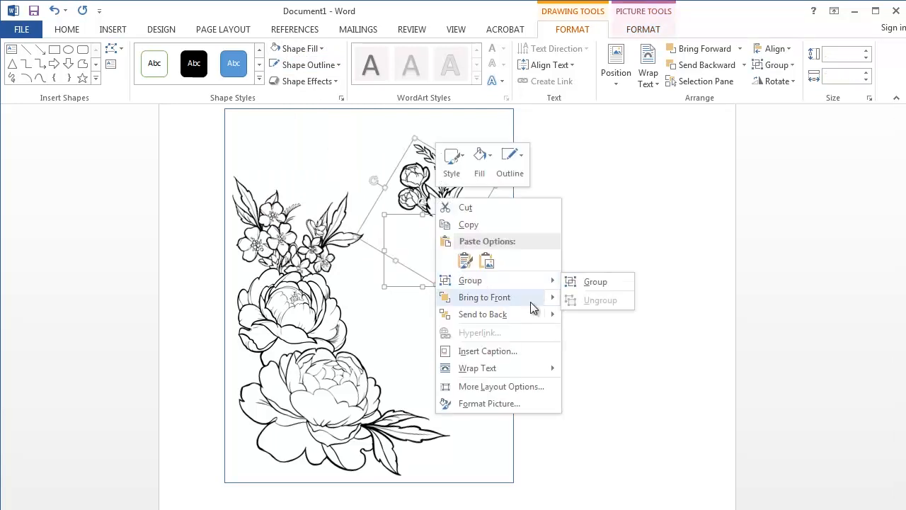
left_click(596, 283)
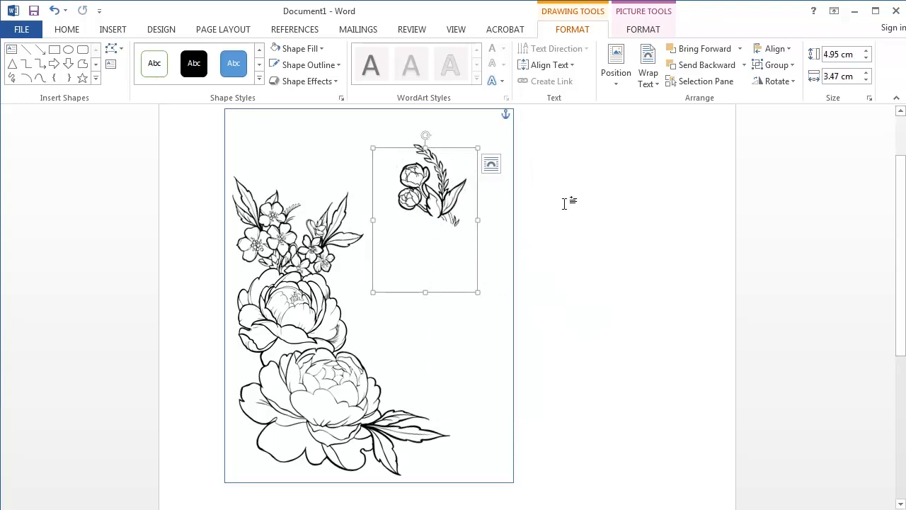
left_click(633, 247)
Move the masked bouquet group slightly lower, and send it to the back together with the card rectangle
left_click(479, 261)
left_click_drag(478, 261, 489, 332)
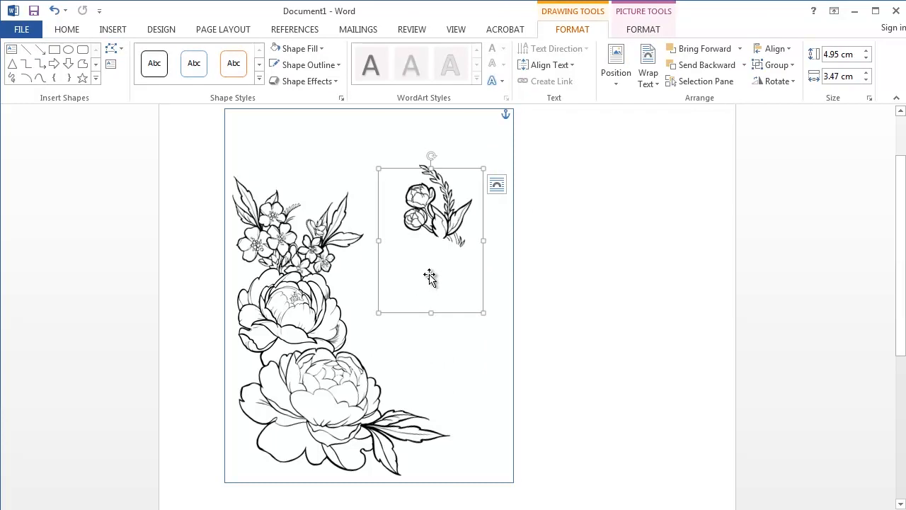
left_click(503, 140, "shift")
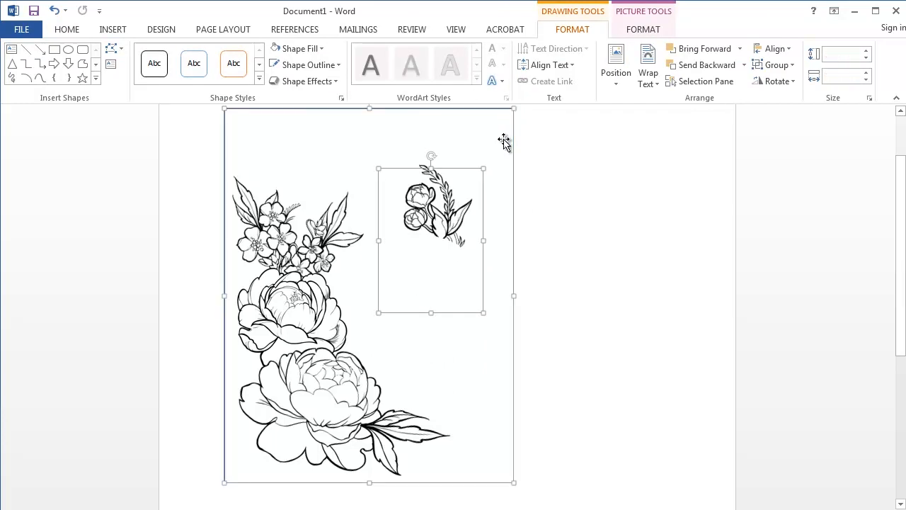
right_click(504, 141)
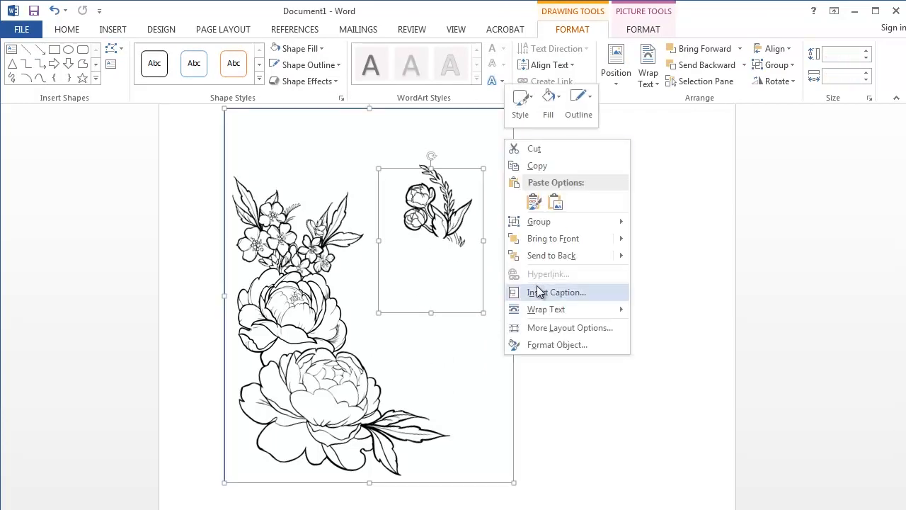
left_click(551, 255)
left_click(582, 273)
Place the bouquet group behind the small flowers above the upper peony and rotate it slightly clockwise
left_click(439, 228)
mouse_move(438, 228)
left_mouse_down()
mouse_move(336, 192)
mouse_move(296, 196)
mouse_move(293, 217)
mouse_move(306, 205)
left_mouse_up()
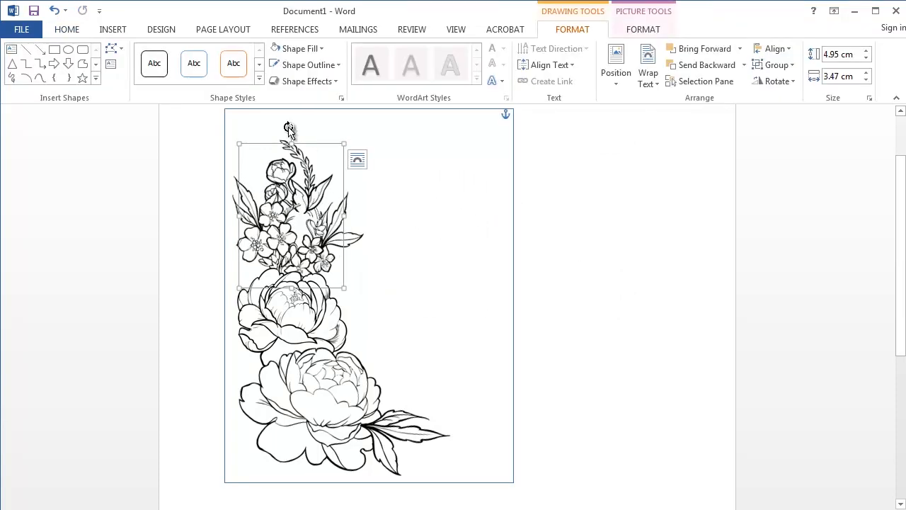
left_click_drag(290, 128, 326, 160)
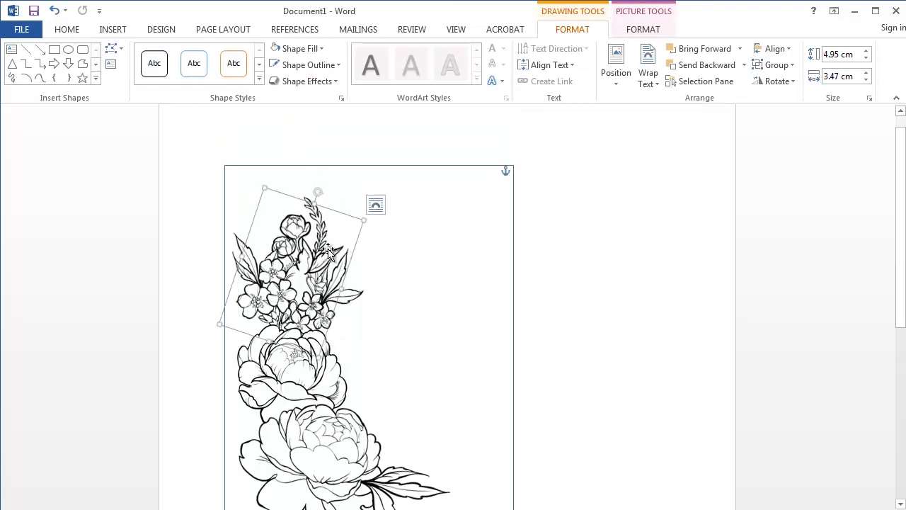
left_click(528, 231)
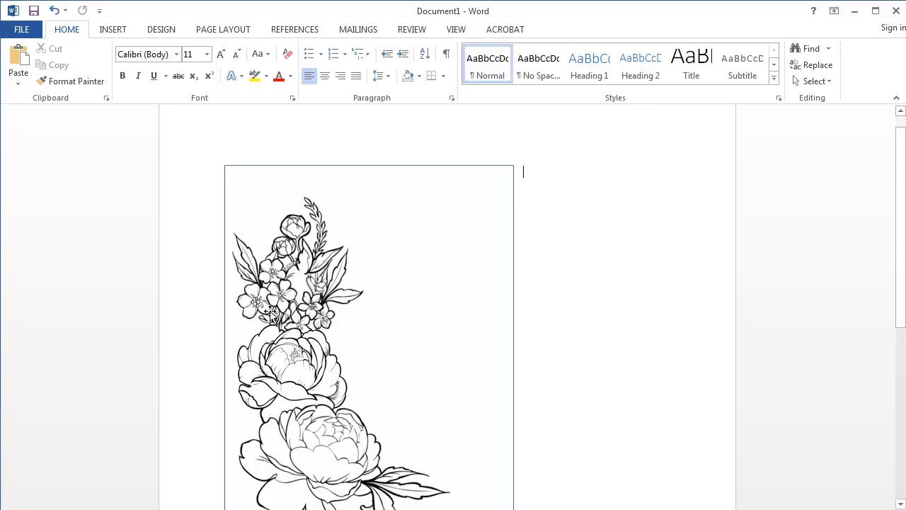
Spread the two upper leaf sprigs and the two small flower clusters into open card space, away from the bouquet group
left_click_drag(253, 264, 257, 211)
mouse_move(305, 324)
left_mouse_down()
mouse_move(394, 315)
mouse_move(301, 323)
left_mouse_up()
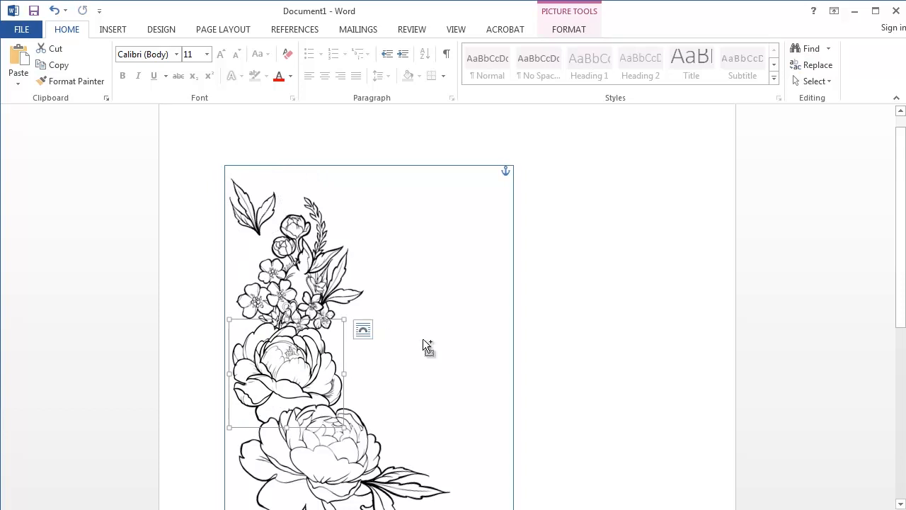
left_click(531, 346)
left_click_drag(255, 296, 428, 267)
left_click_drag(308, 305, 431, 400)
left_click_drag(337, 298, 380, 239)
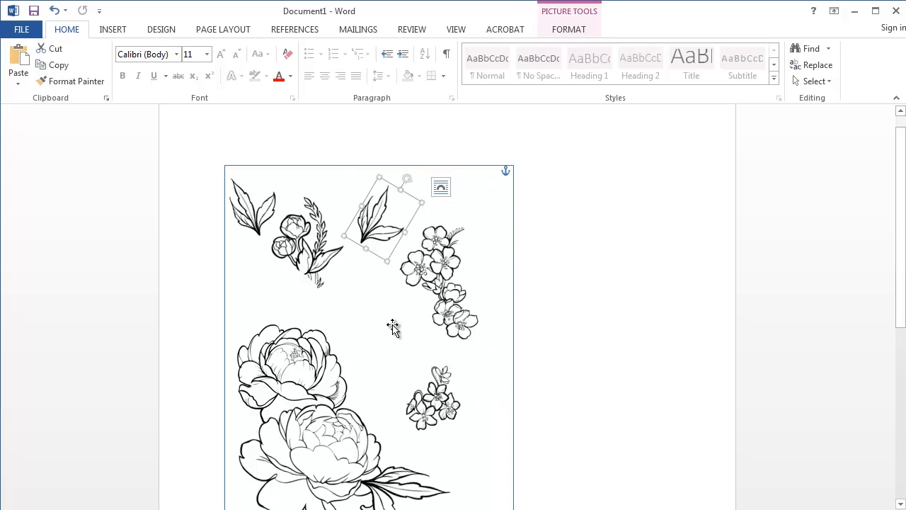
Place both small flower clusters between the bouquet group and the upper peony, rotating the larger one clockwise and the smaller one counterclockwise
left_click_drag(457, 329, 249, 318)
mouse_move(326, 308)
left_mouse_down()
mouse_move(313, 306)
mouse_move(330, 305)
left_mouse_up()
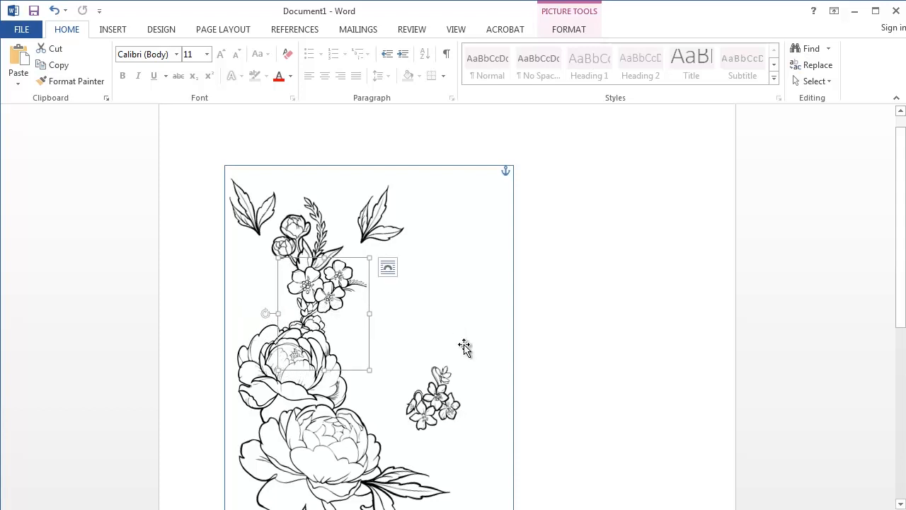
left_click(448, 411)
left_click_drag(450, 410, 285, 312)
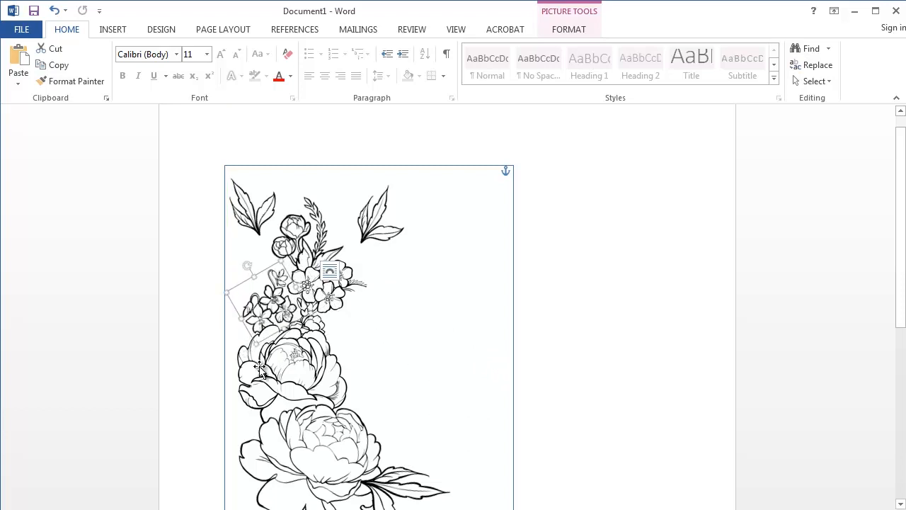
left_click_drag(248, 266, 232, 299)
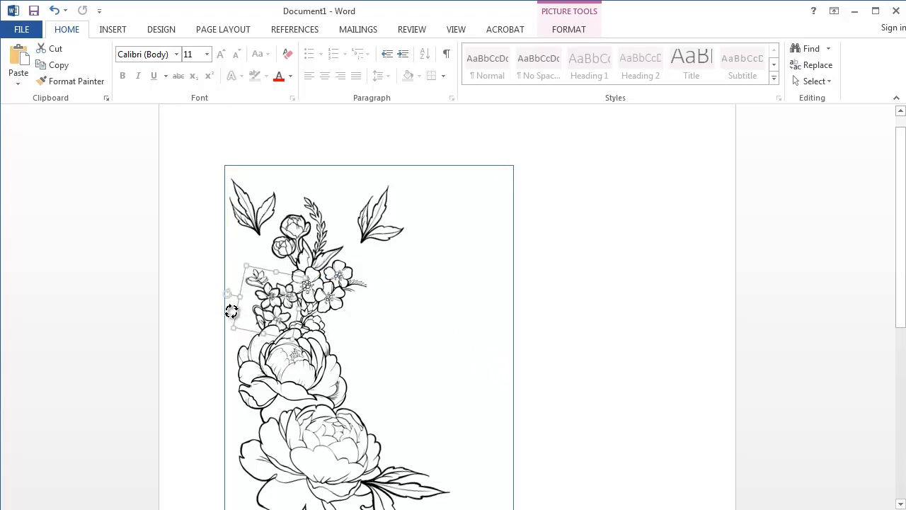
mouse_move(298, 305)
left_mouse_down()
mouse_move(230, 301)
mouse_move(283, 314)
left_mouse_up()
Tuck both leaf sprigs in along the left side of the small flower clusters, rotating the second sprig counterclockwise
mouse_move(257, 219)
left_mouse_down()
mouse_move(283, 273)
mouse_move(271, 229)
mouse_move(245, 233)
mouse_move(250, 228)
left_mouse_up()
left_click(385, 237)
left_click_drag(405, 181, 354, 182)
left_click_drag(393, 243, 271, 330)
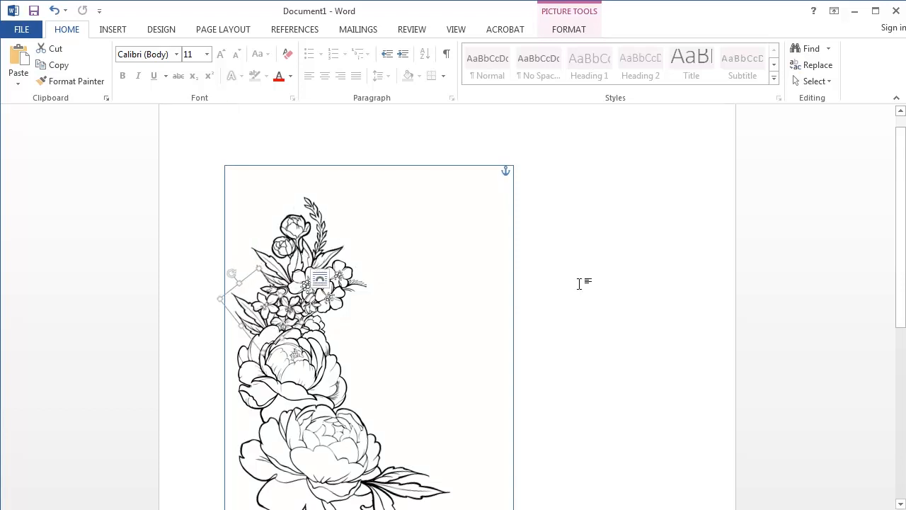
scroll(652, 317, "down", 3)
left_click(643, 366)
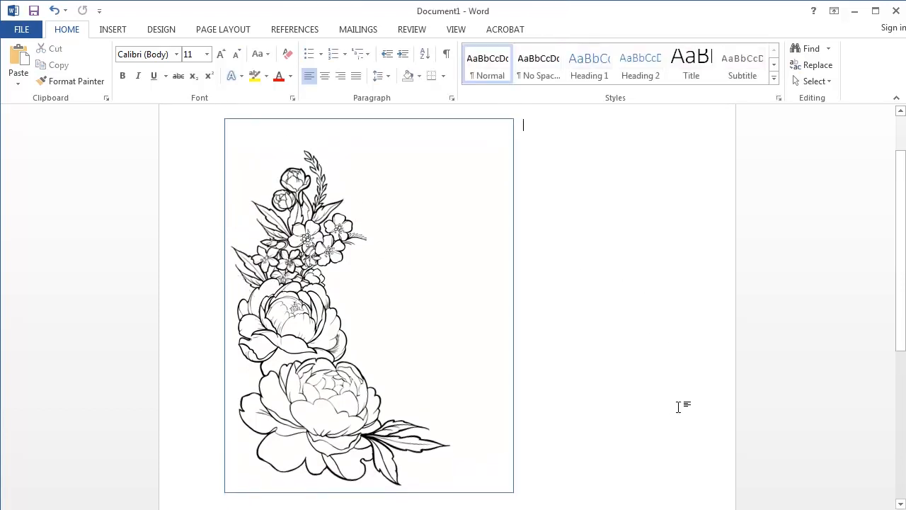
Send the leaf sprig beside the lower peony and the card rectangle to the back together
left_click(395, 457)
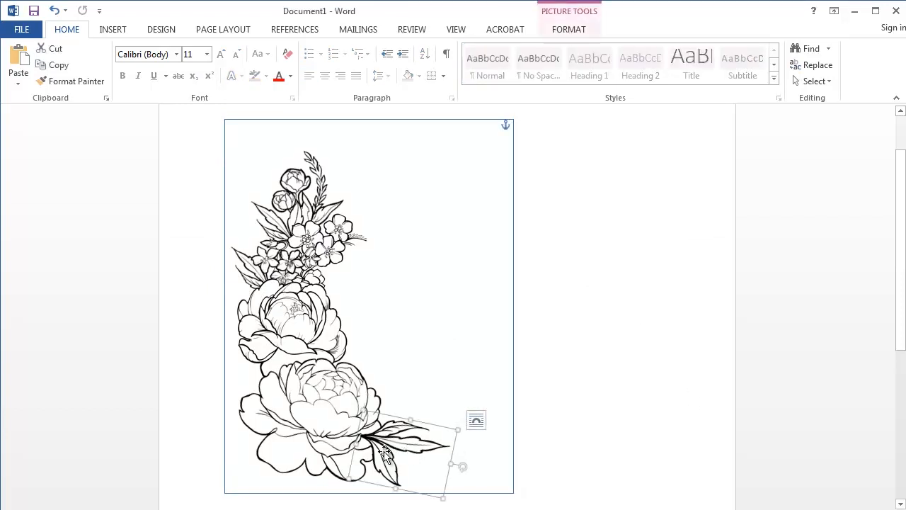
left_click(514, 303, "shift")
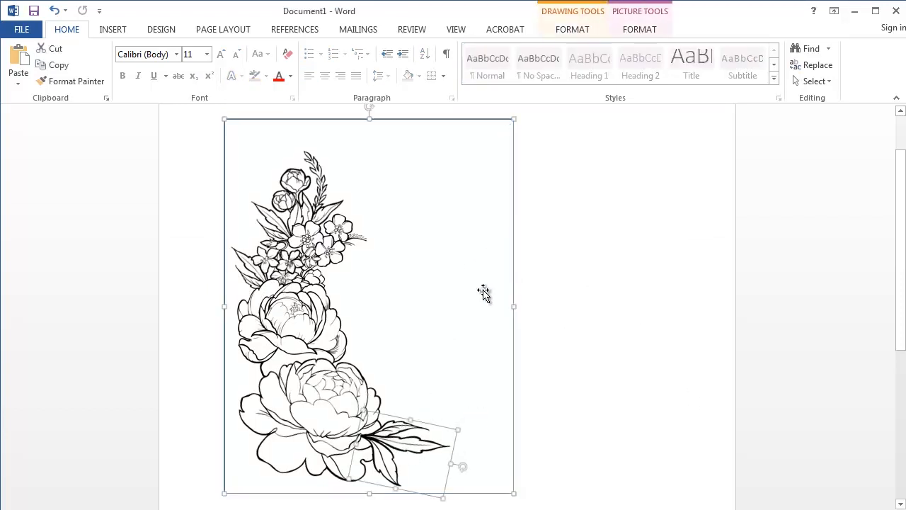
right_click(471, 267)
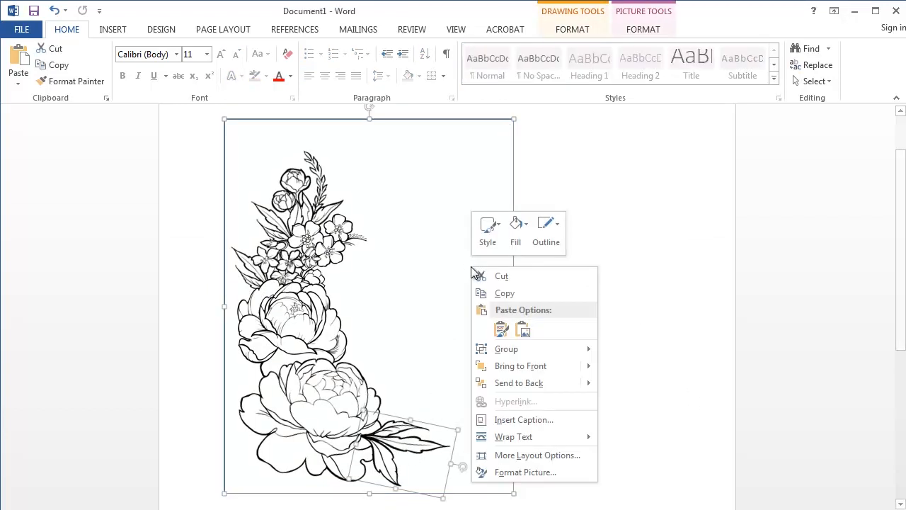
left_click(556, 383)
left_click(631, 394)
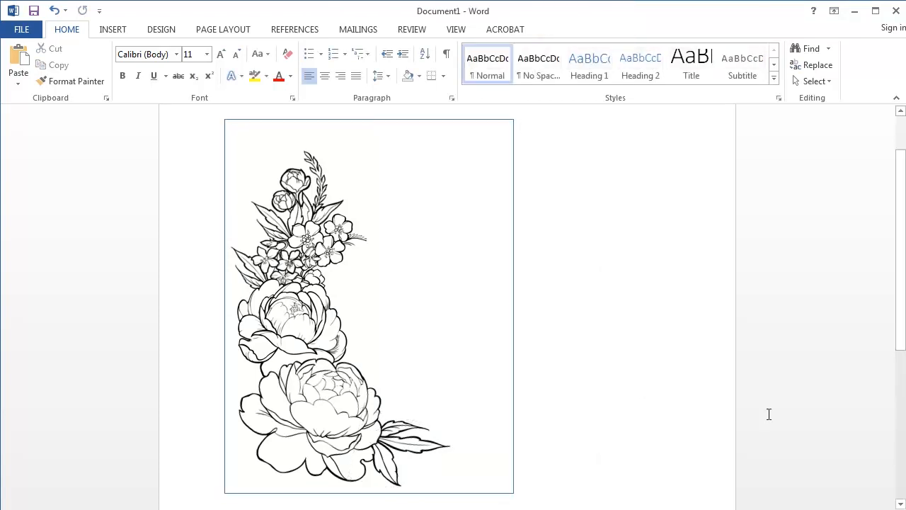
Duplicate the masked bouquet group, move the copy to the card's open right side and flip it horizontally
left_click(297, 181)
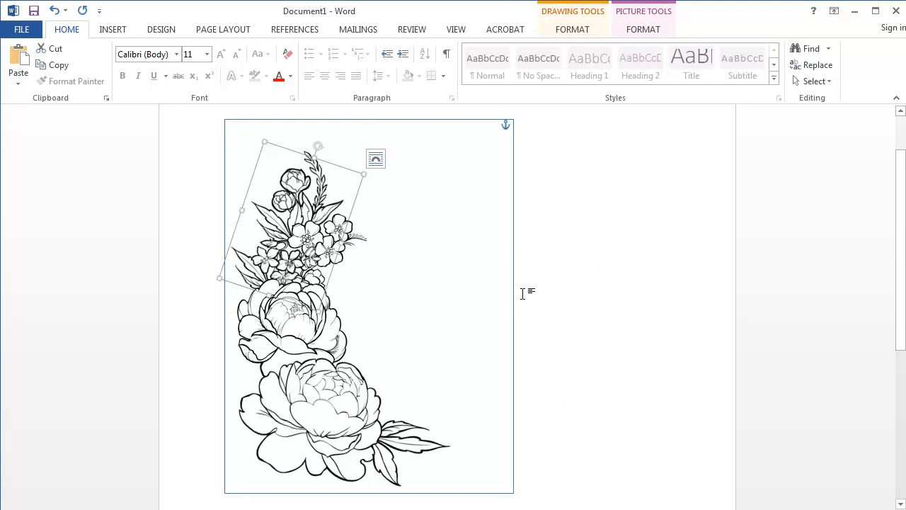
key("ctrl+v")
left_click_drag(306, 266, 427, 330)
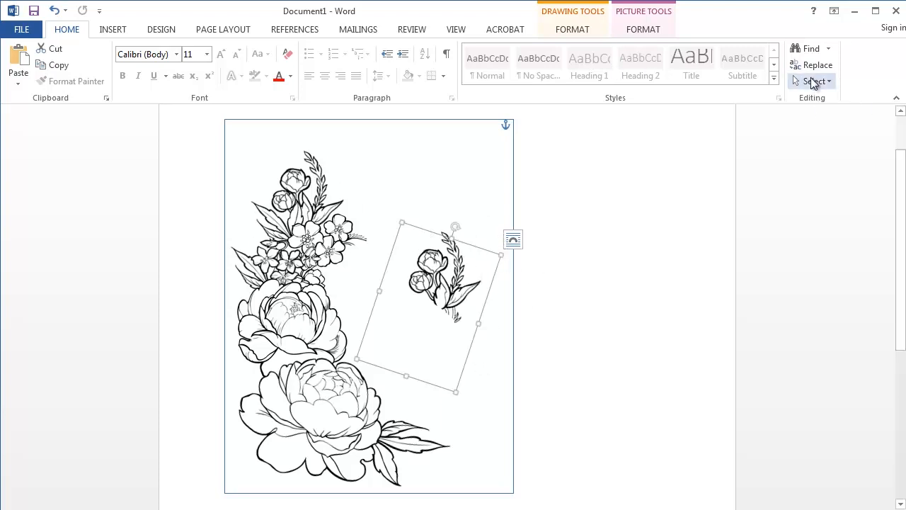
left_click(640, 13)
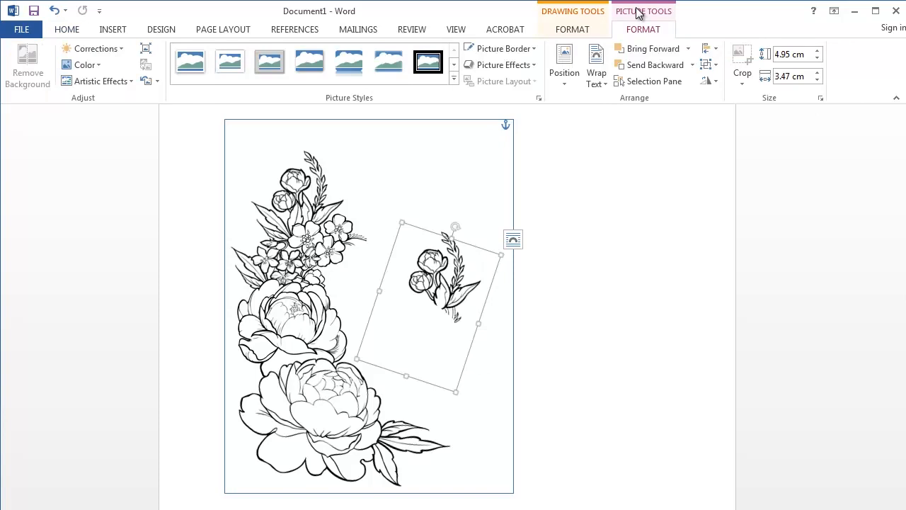
left_click(709, 82)
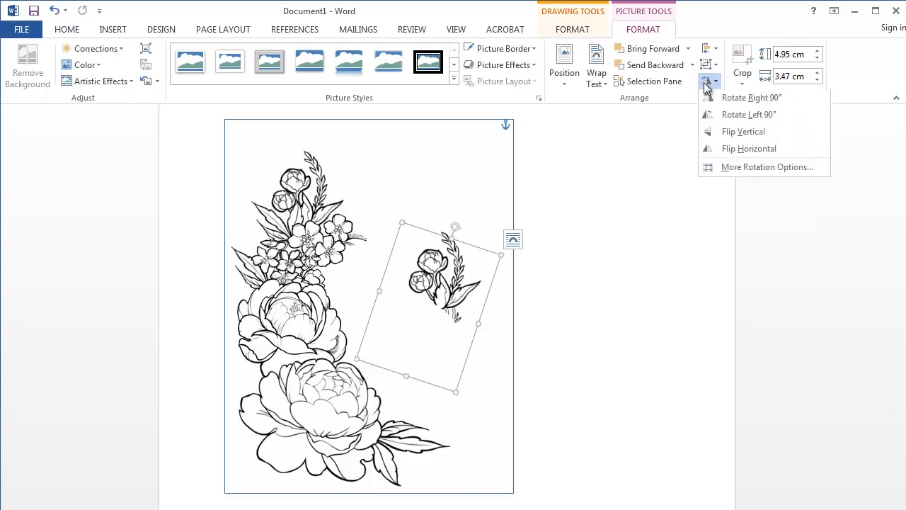
left_click(737, 151)
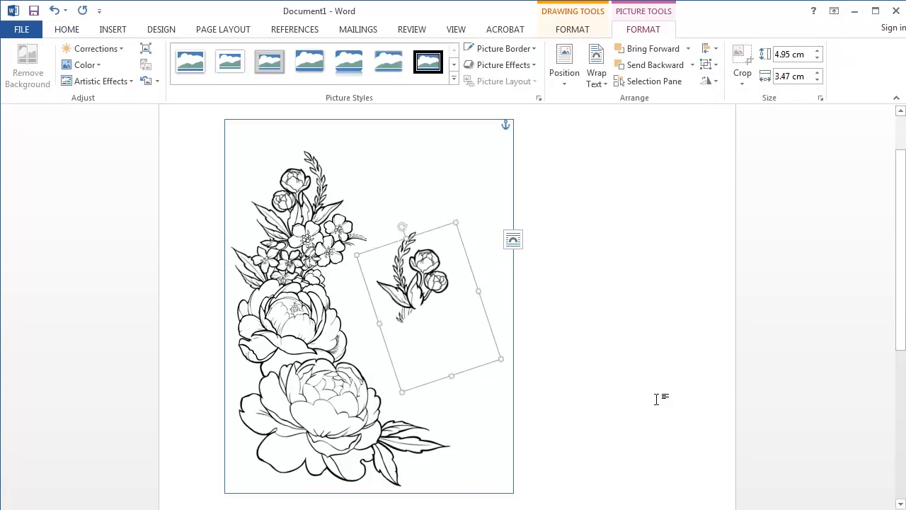
Place the flipped bouquet copy, rotated clockwise, beside the lower peony and send it to the back together with the card rectangle
left_click_drag(404, 228, 517, 300)
left_click_drag(468, 321, 452, 451)
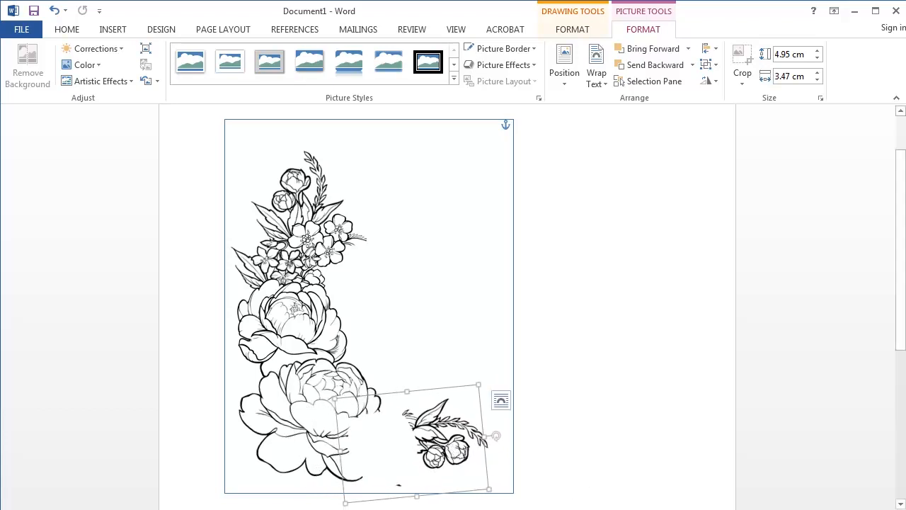
left_click(485, 305, "shift")
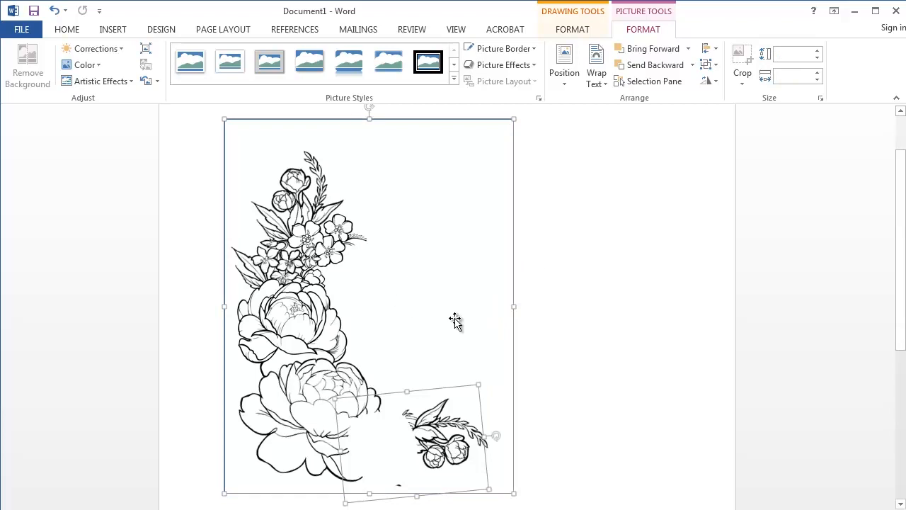
right_click(499, 330)
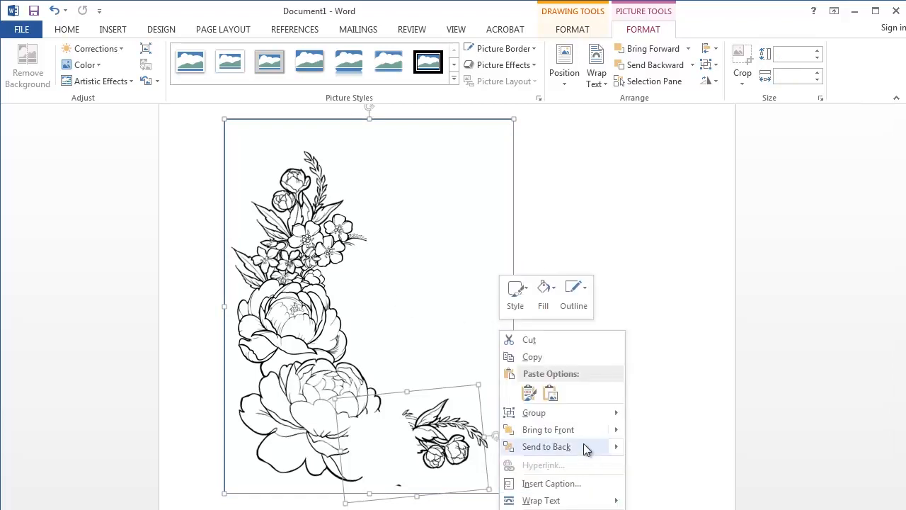
left_click(623, 464)
left_click(591, 432)
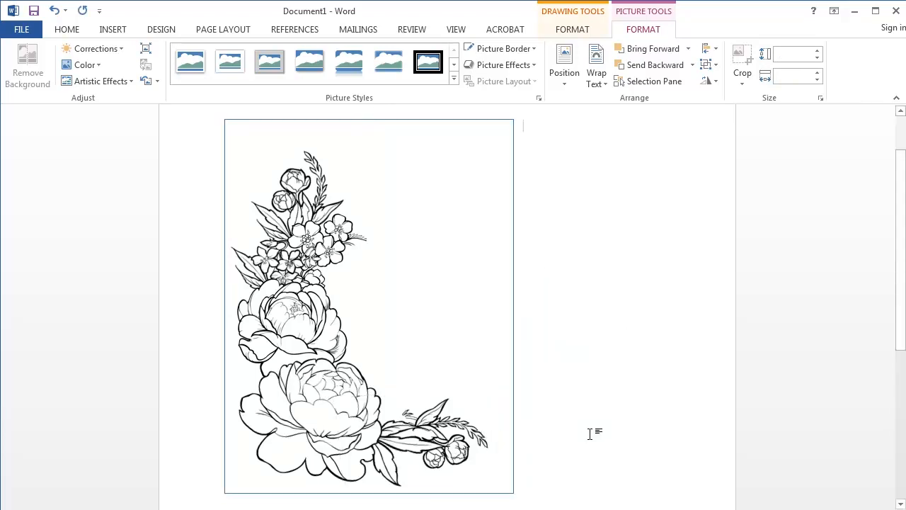
Rotate the bouquet copy slightly counterclockwise, enlarge it to 5.57 cm by 3.9 cm and tuck it against the lower peony
left_click(467, 459)
left_click_drag(500, 433, 488, 405)
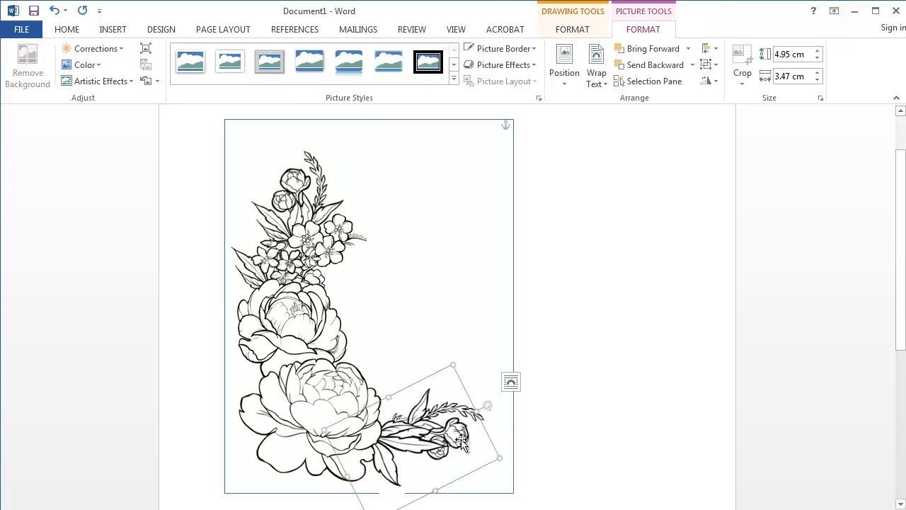
left_click_drag(495, 457, 443, 437)
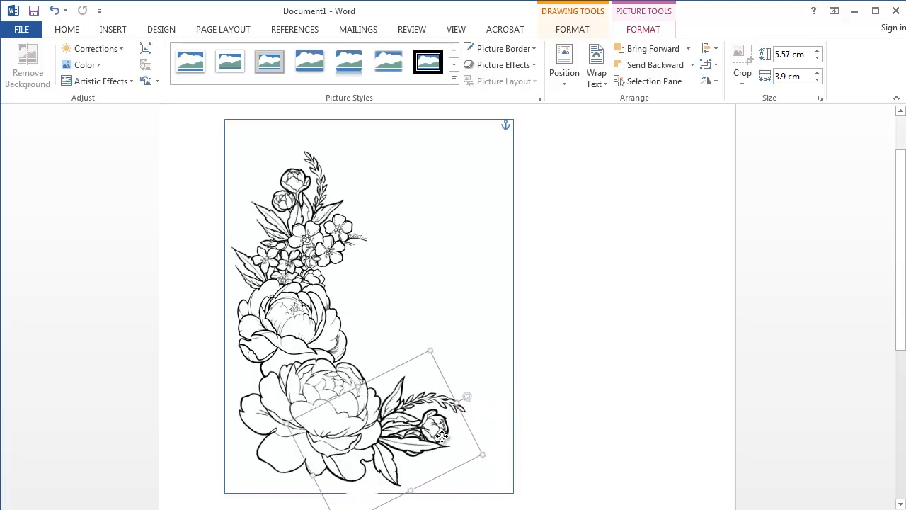
Shift the leaf sprig beside the lower peony down so its leaves fan out below the bouquet copy
left_click(444, 473)
left_click_drag(463, 468, 424, 461)
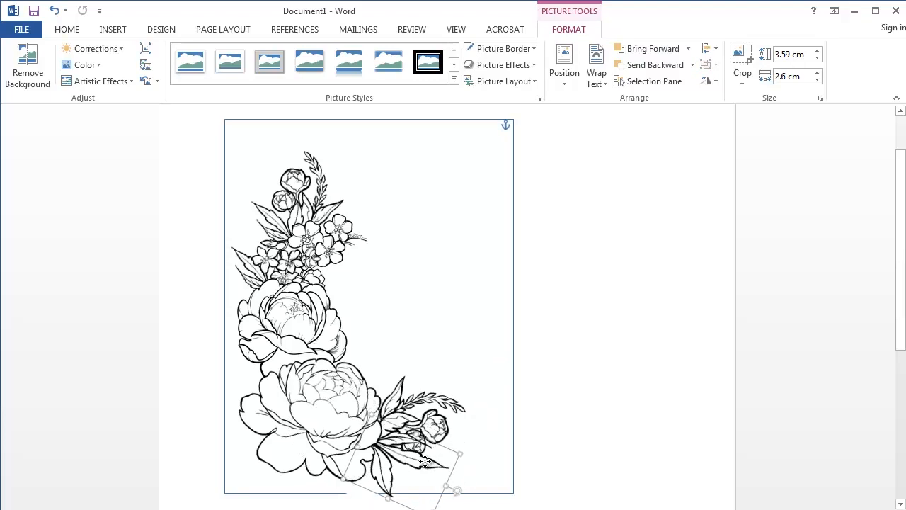
left_click(606, 434)
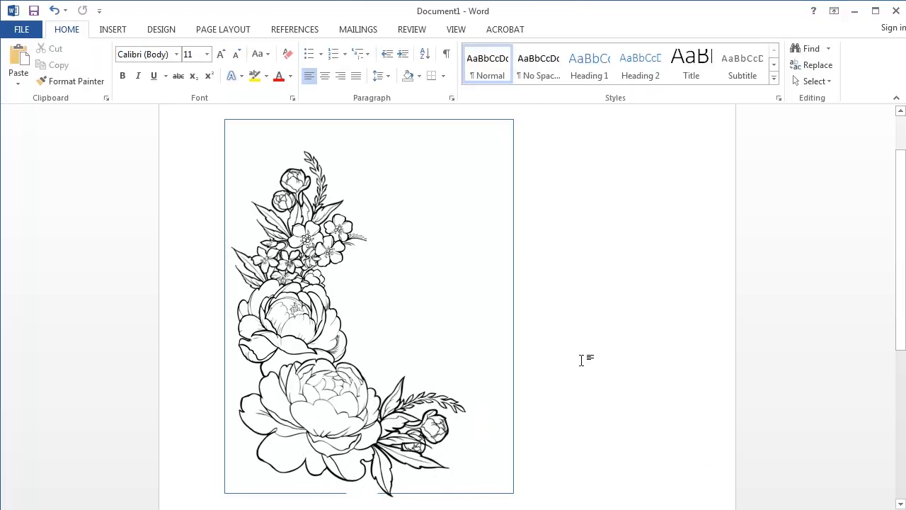
Select all the flower, leaf and bouquet stamps without the card rectangle and group them
scroll(581, 360, "down", 2)
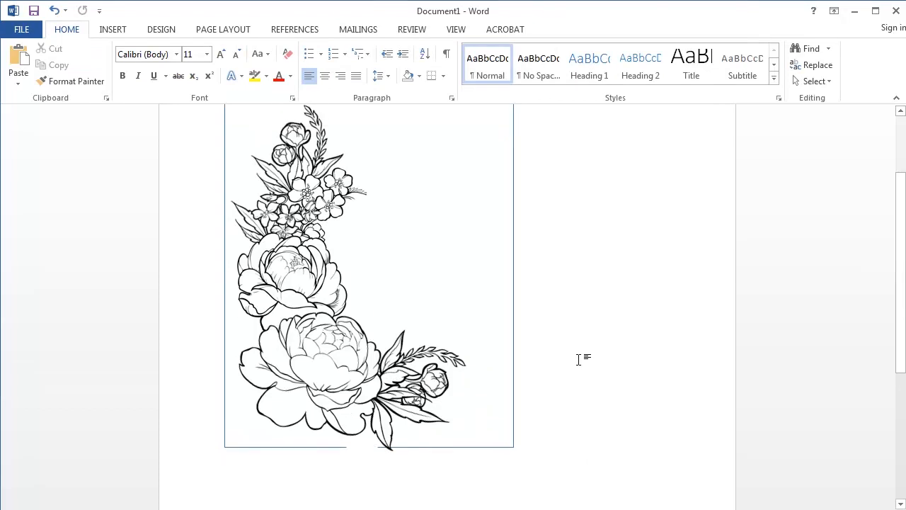
scroll(580, 347, "up", 2)
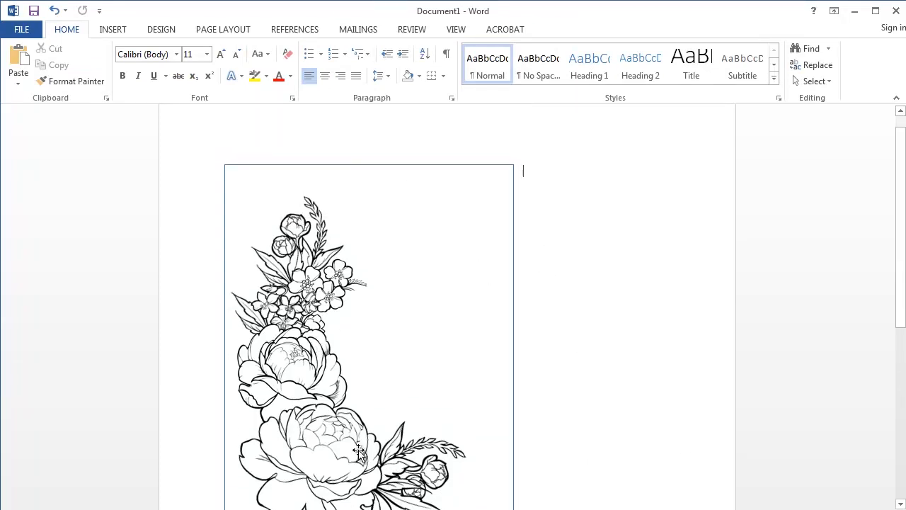
scroll(441, 368, "down", 2)
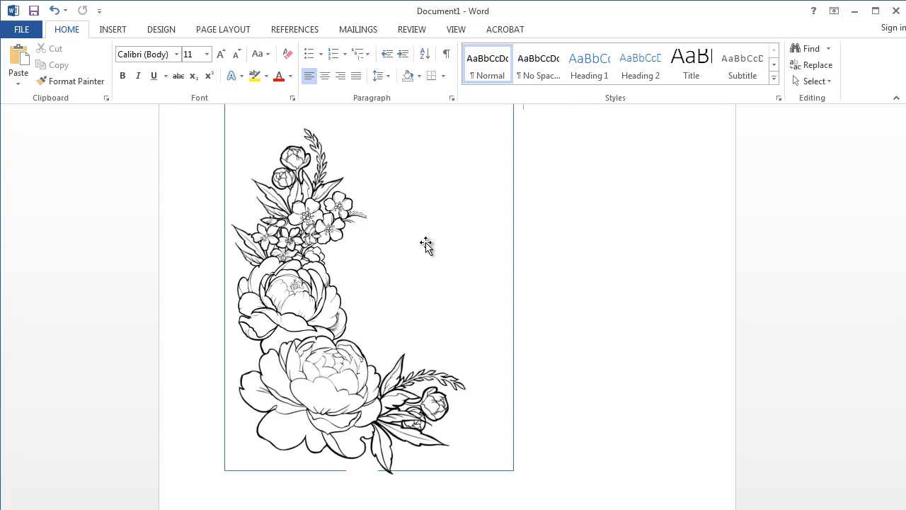
left_click(444, 409)
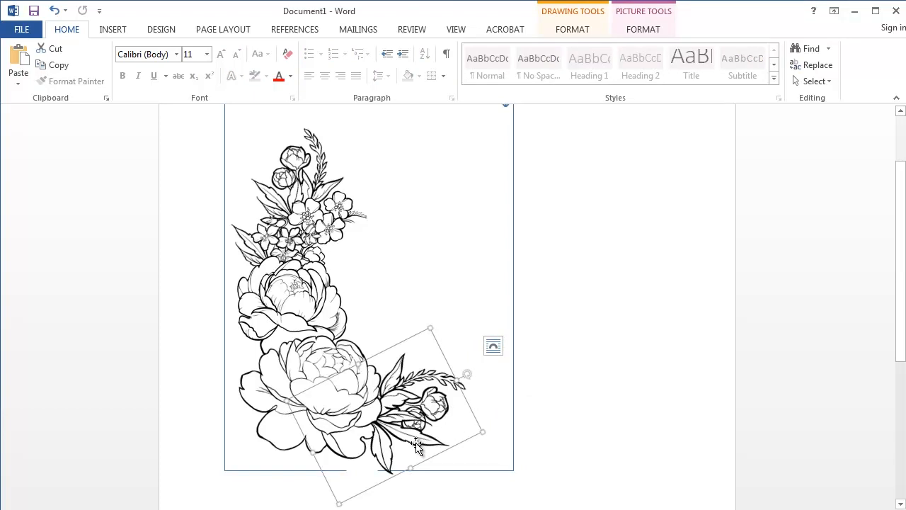
left_click_drag(422, 442, 335, 361)
left_click_drag(313, 312, 384, 172)
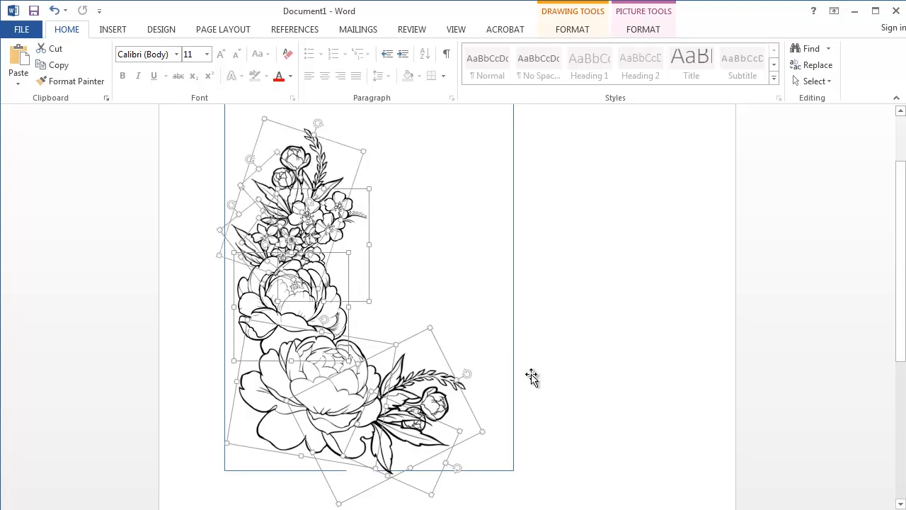
right_click(315, 306)
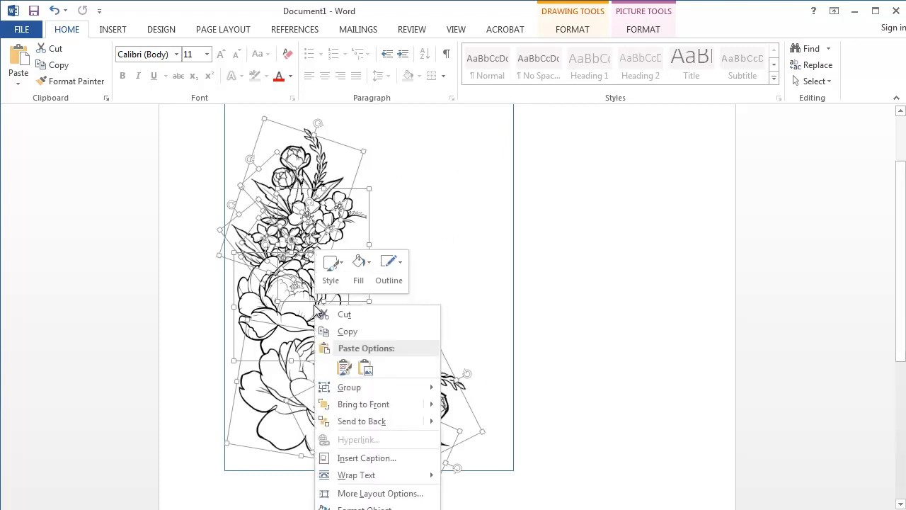
mouse_move(354, 389)
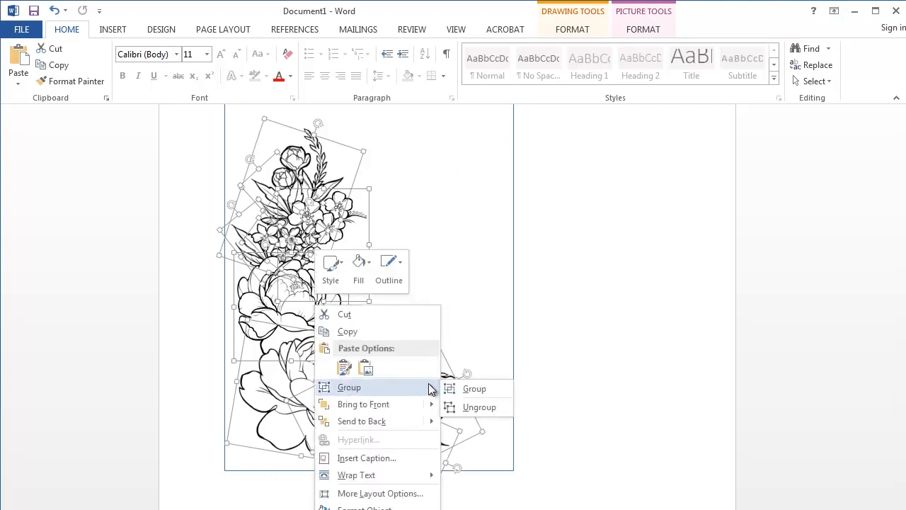
left_click(473, 389)
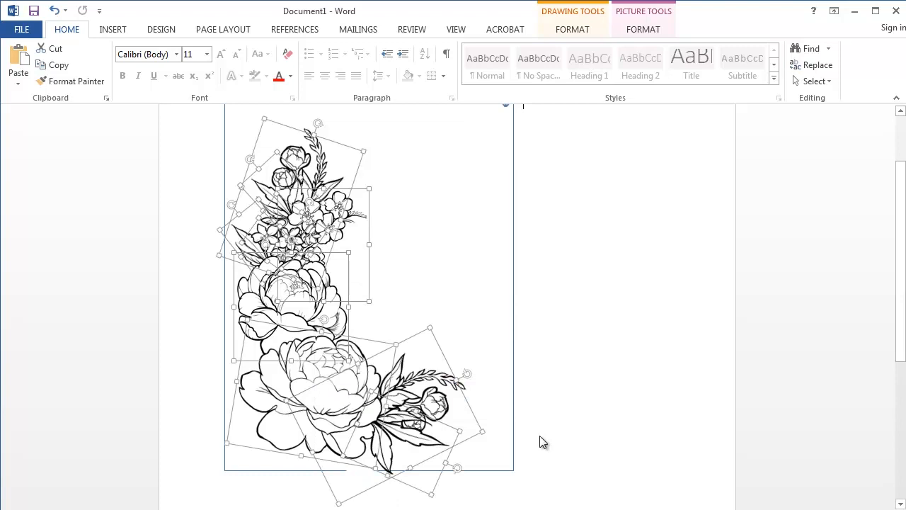
Try shrinking the whole floral group and repositioning it inside the card, and undo the move, the resize and the grouping
scroll(541, 355, "down", 2)
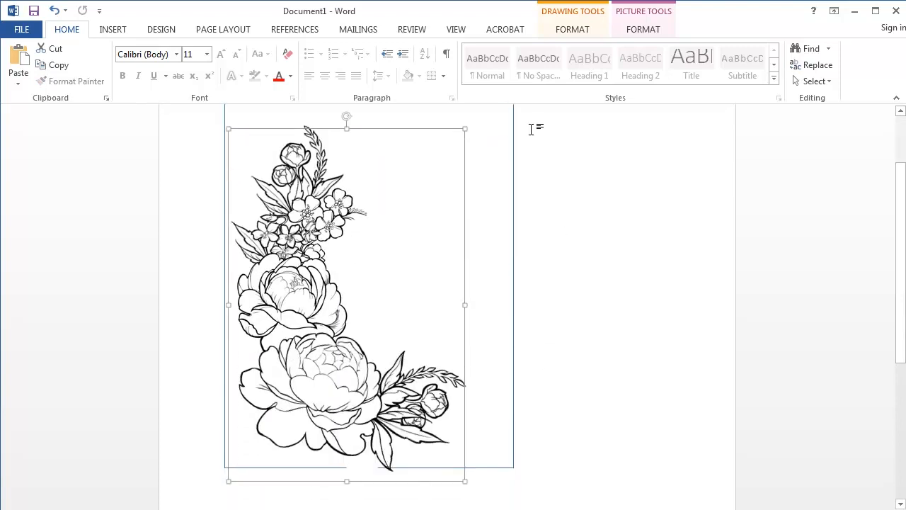
left_click_drag(465, 128, 420, 180)
left_click_drag(320, 429, 328, 415)
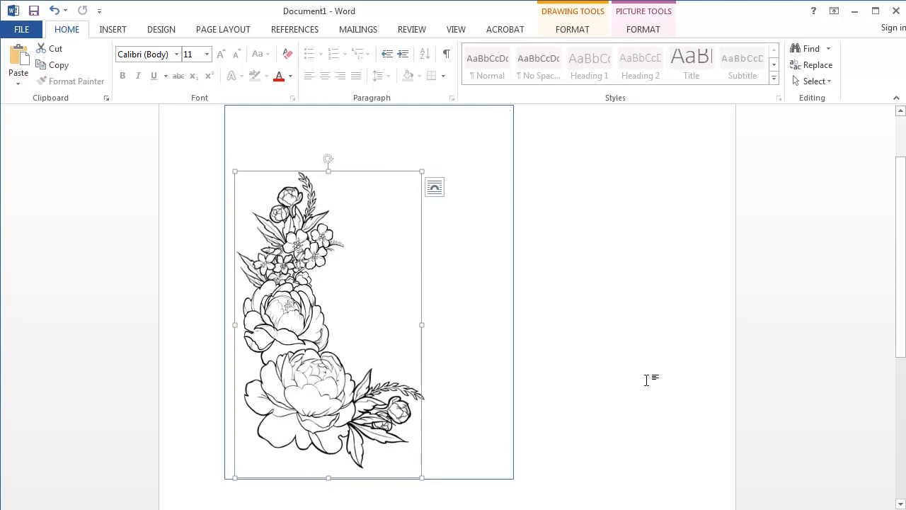
key("ctrl+z")
key("ctrl+z")
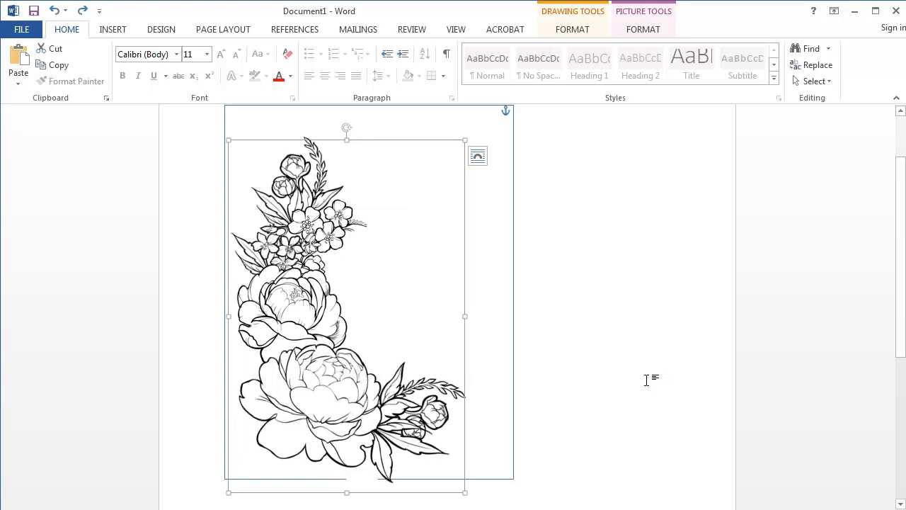
key("ctrl+z")
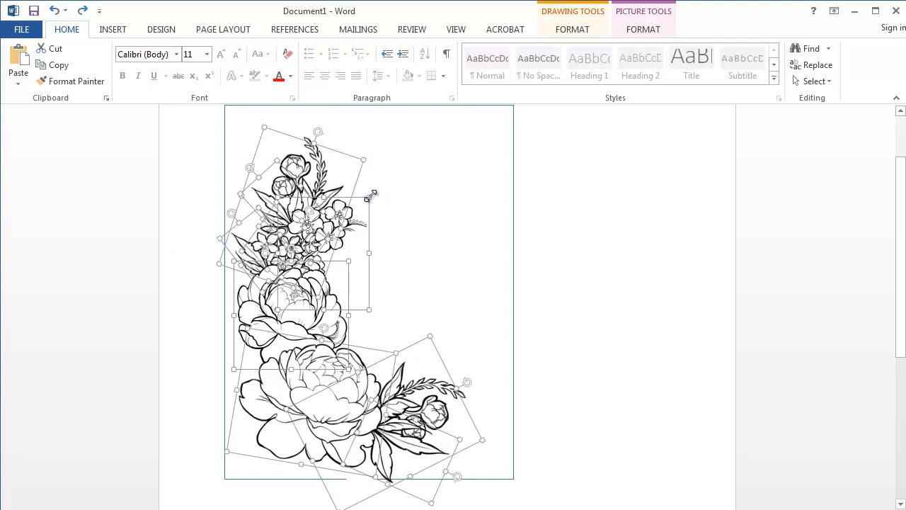
Try scaling down the selected stamps while they are ungrouped, and undo the scaling
left_click_drag(366, 200, 344, 218)
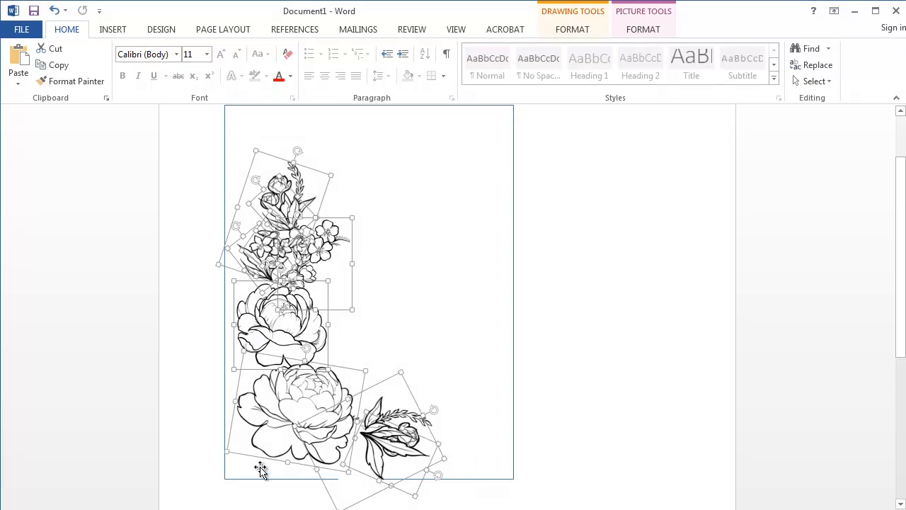
left_click(592, 402)
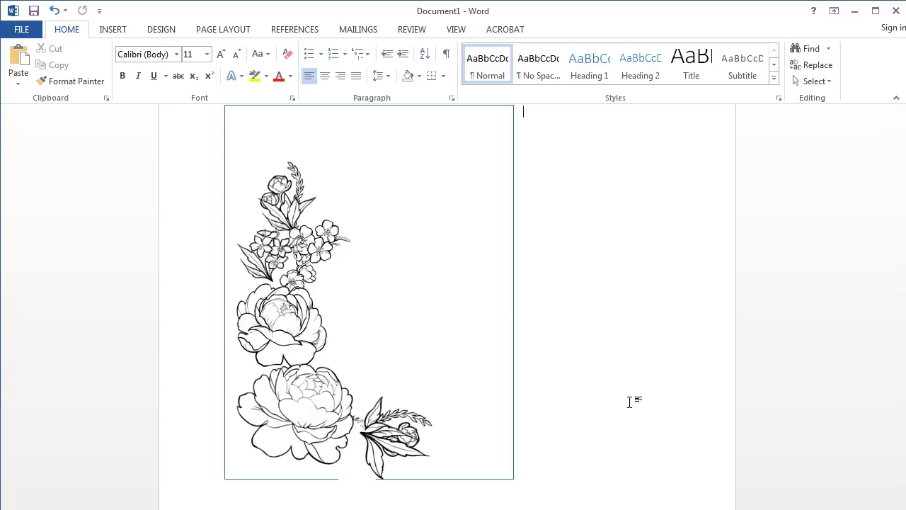
key("ctrl+z")
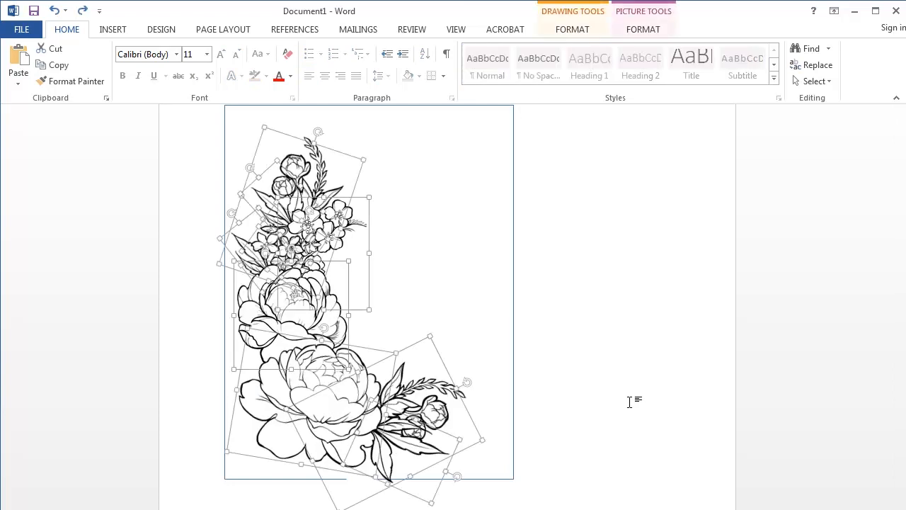
Group the selected stamps and scale the whole group down proportionally from its upper right corner
right_click(346, 404)
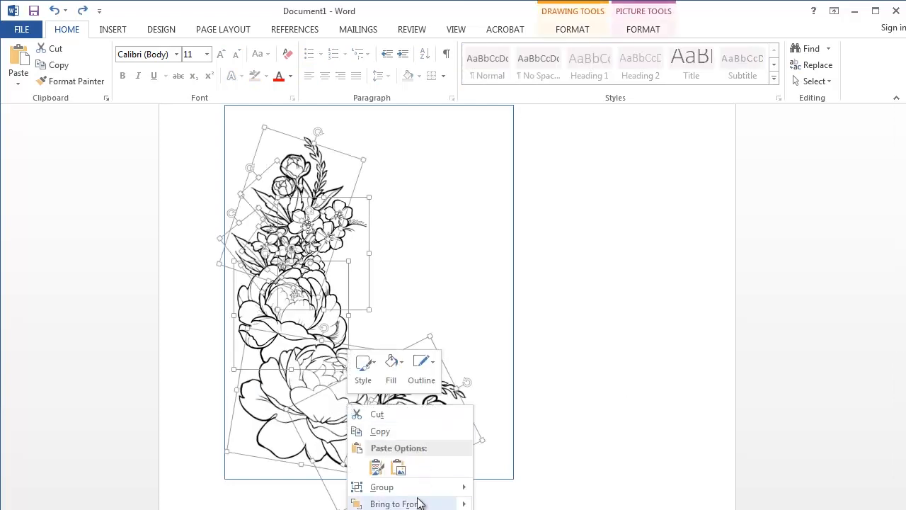
mouse_move(418, 486)
left_click(501, 489)
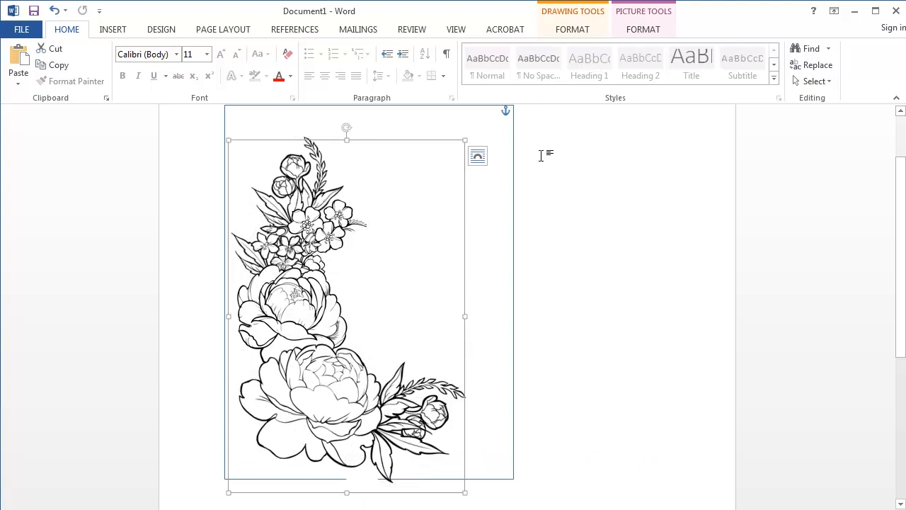
left_click_drag(466, 140, 426, 175)
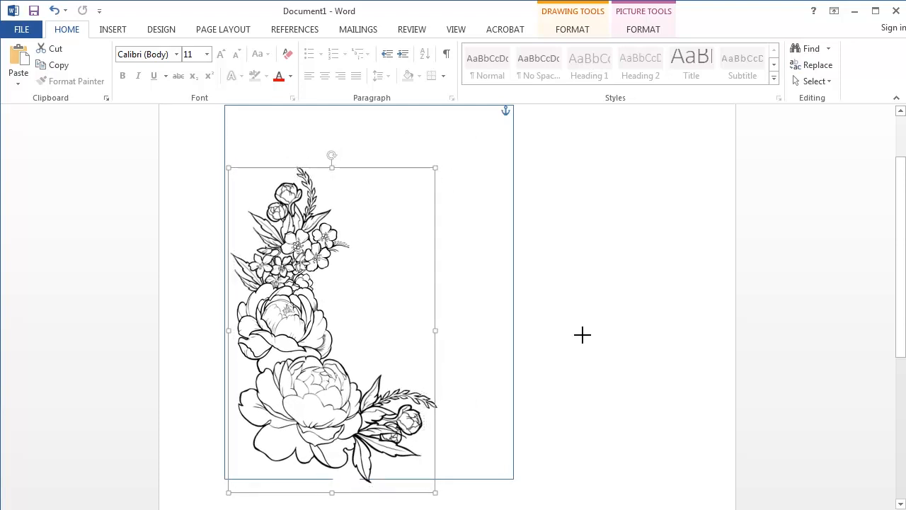
left_click(606, 430)
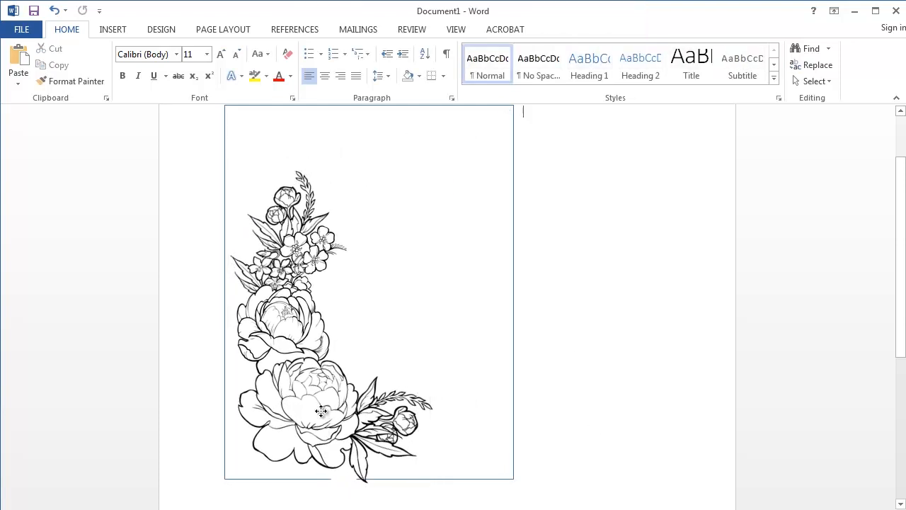
Nudge the floral group up so it sits fully inside the card's bottom edge and review the layout
left_click_drag(323, 416, 322, 403)
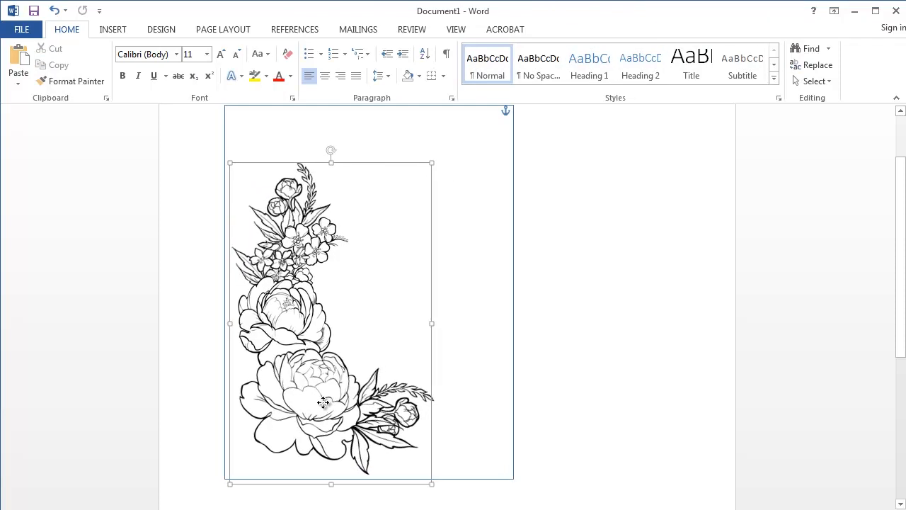
left_click(597, 435)
scroll(595, 435, "down", 1)
scroll(594, 434, "up", 3)
scroll(594, 438, "down", 2)
scroll(595, 438, "down", 1)
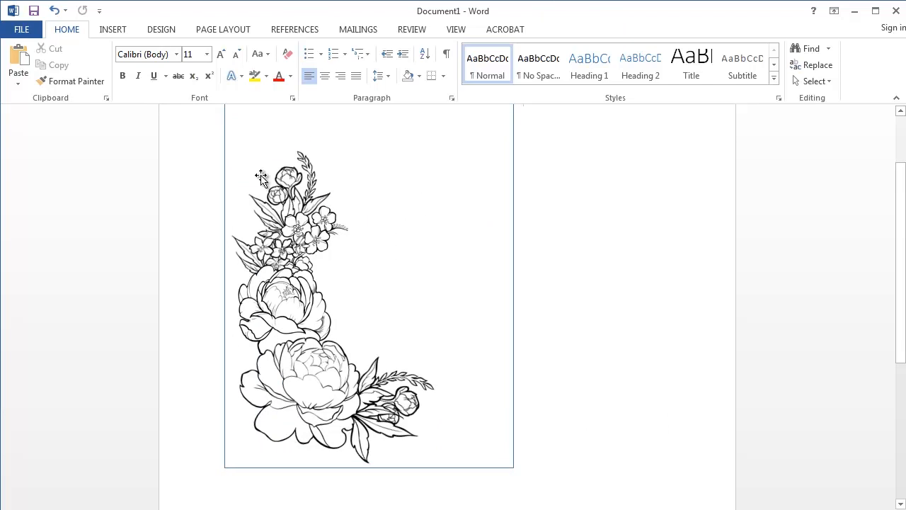
Move the floral group so it overhangs the card's lower left corner, and duplicate it
left_click_drag(334, 400, 293, 425)
left_click(585, 316)
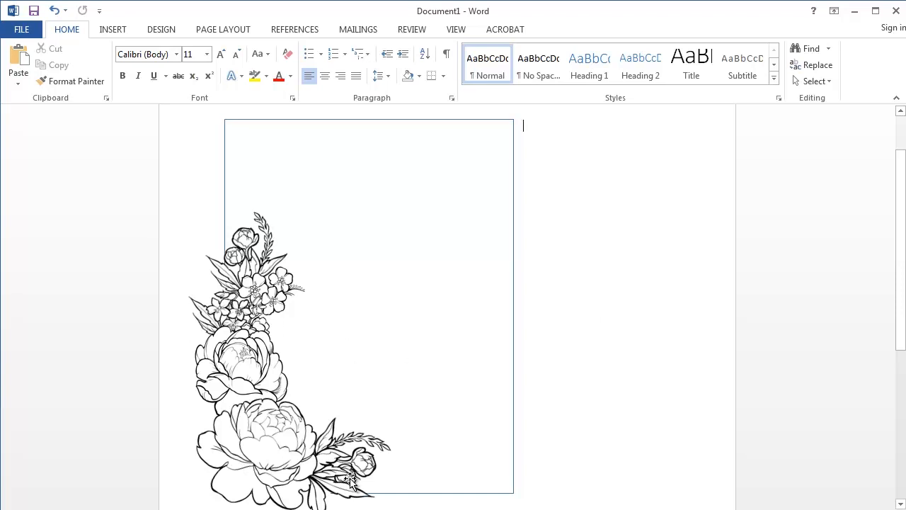
left_click(253, 432)
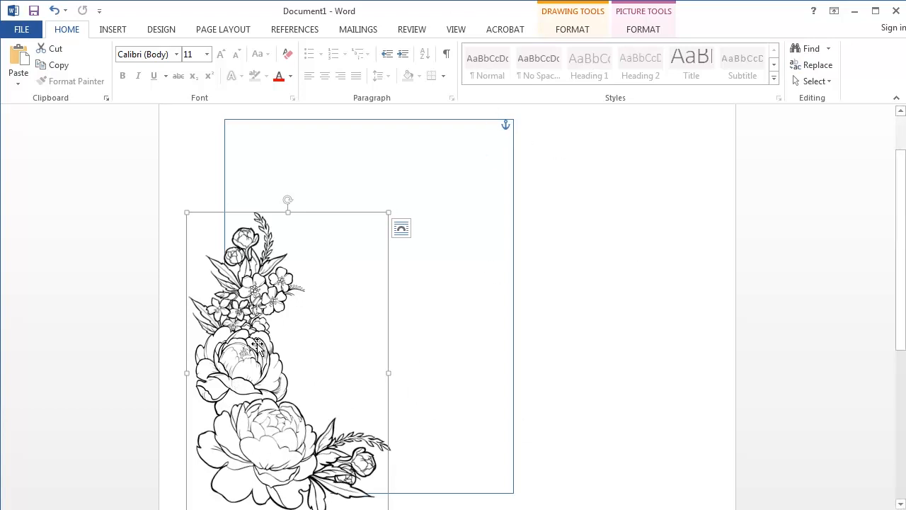
left_click(59, 64)
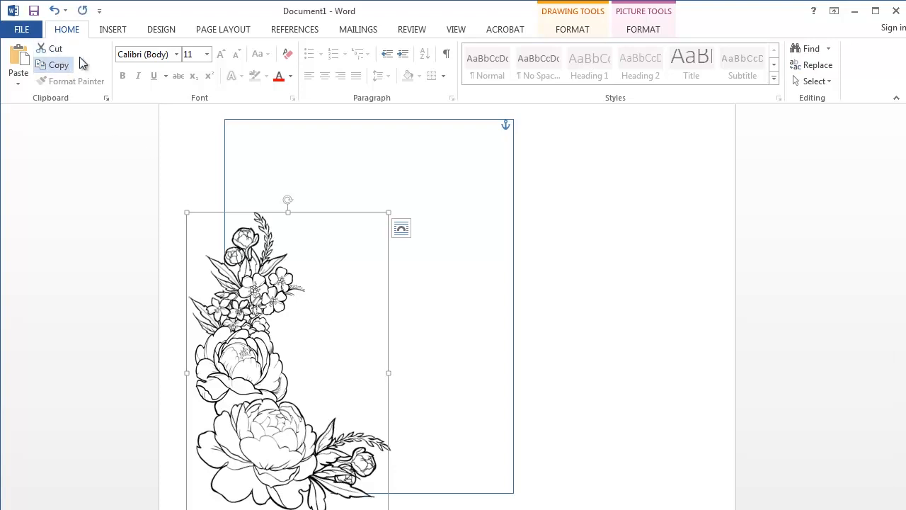
key("ctrl+v")
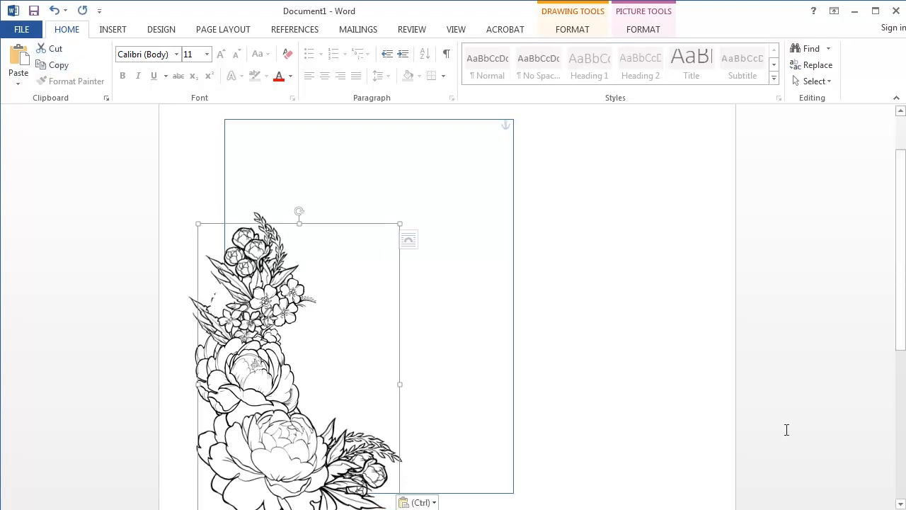
Turn the copied floral group upside down and position it overhanging the card's upper right corner
left_click_drag(292, 463, 507, 391)
left_click_drag(535, 143, 460, 453)
left_click_drag(702, 456, 697, 402)
left_click(692, 399)
left_click_drag(579, 349, 482, 266)
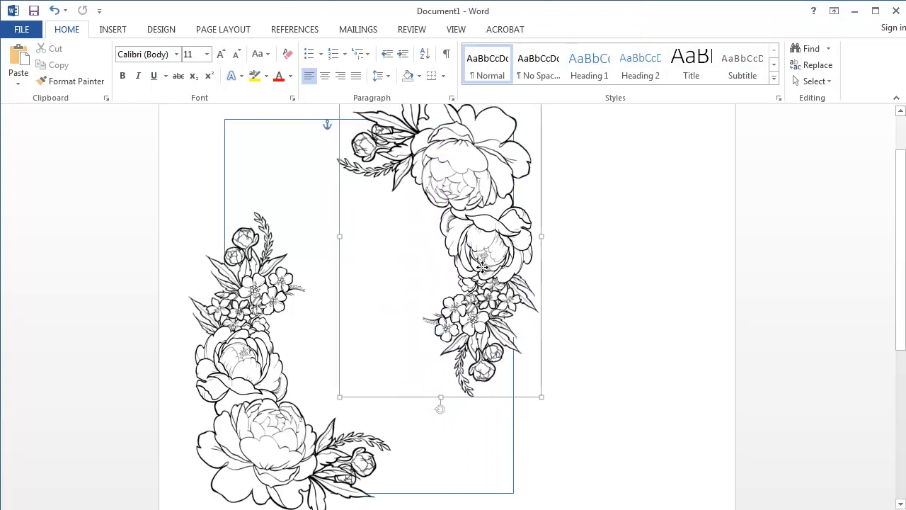
left_click(657, 353)
scroll(658, 356, "up", 2)
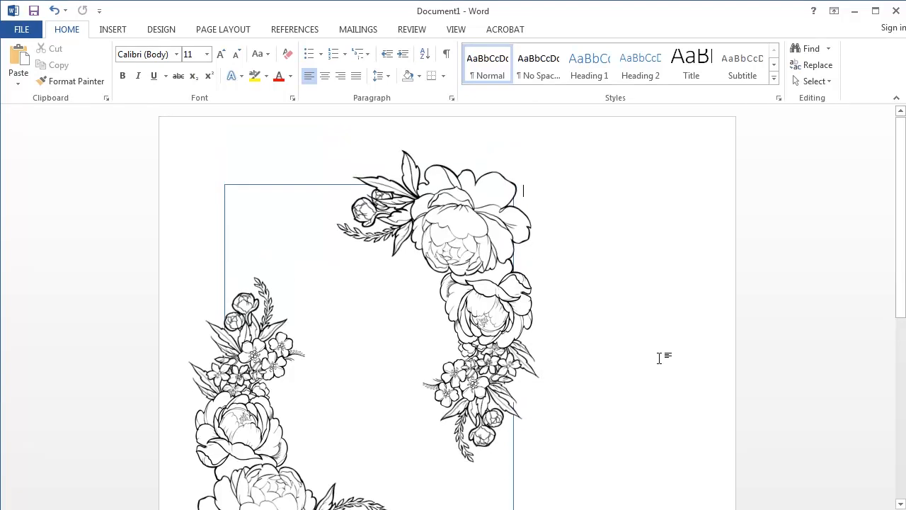
Rotate the card frame and both floral groups a quarter turn counterclockwise together into landscape orientation and shift them clear of the page edge
scroll(660, 358, "down", 5)
scroll(597, 366, "up", 4)
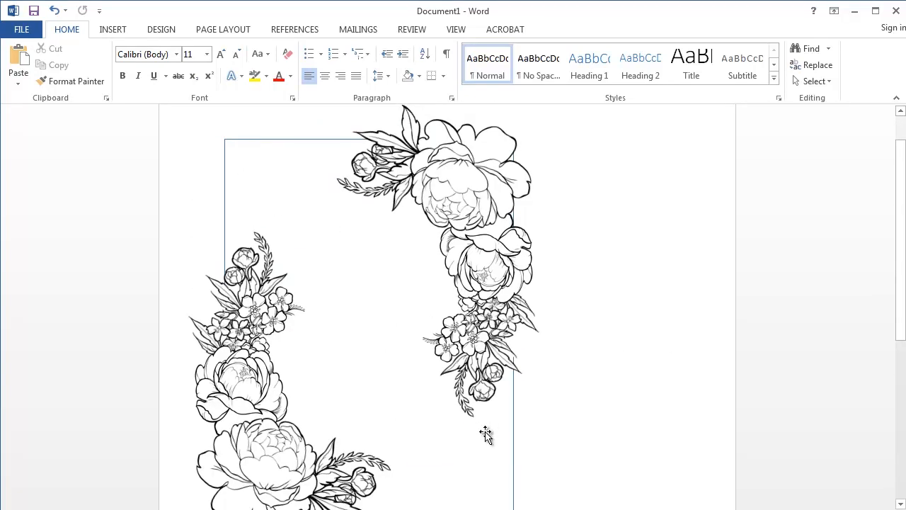
scroll(402, 245, "down", 4)
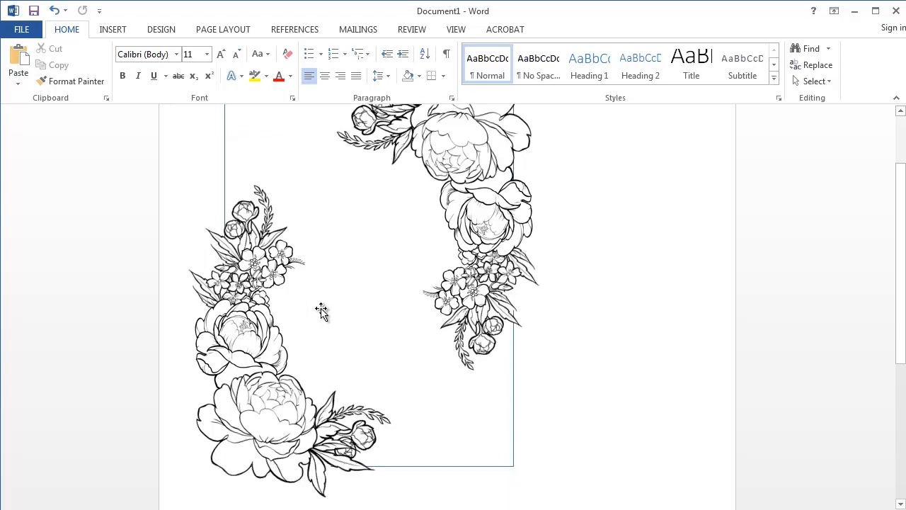
scroll(352, 318, "up", 5)
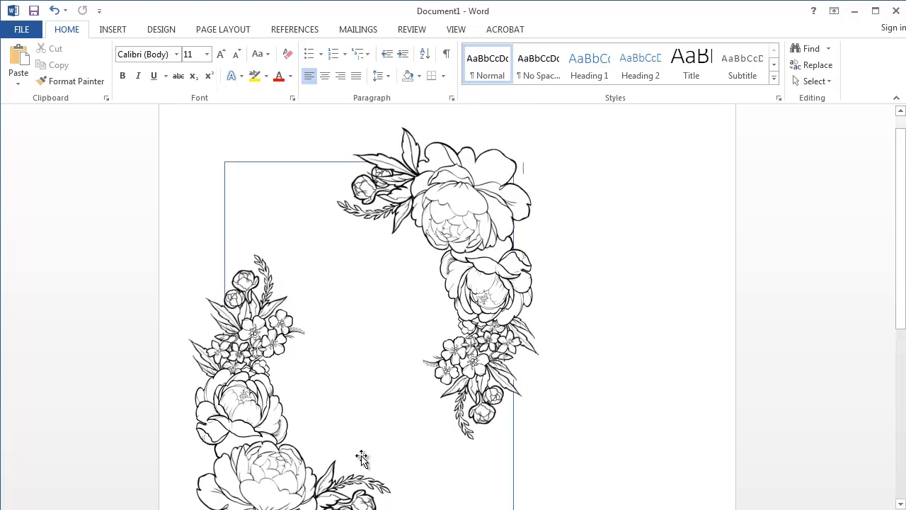
scroll(385, 299, "down", 3)
left_click(344, 263)
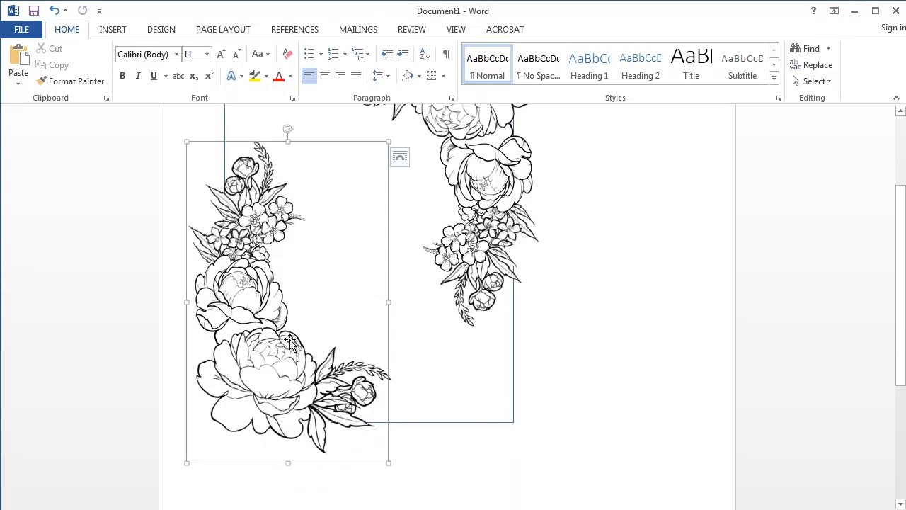
left_click(482, 251, "shift")
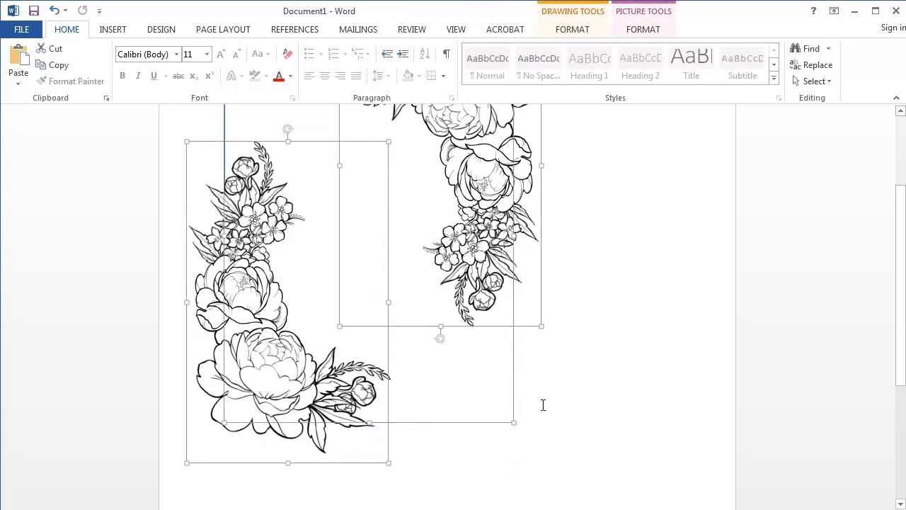
scroll(542, 401, "up", 3)
left_click_drag(371, 175, 552, 406)
left_click_drag(700, 369, 635, 375)
mouse_move(332, 430)
left_mouse_down()
mouse_move(318, 433)
mouse_move(421, 394)
mouse_move(400, 395)
left_mouse_up()
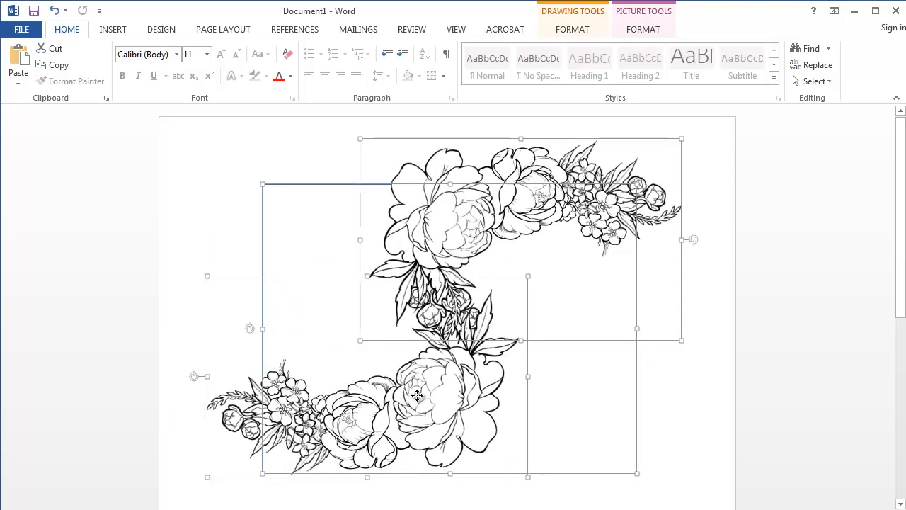
Position one floral group overhanging the landscape card's upper left corner and the other overhanging its lower right corner
left_click(627, 384)
left_click_drag(474, 225, 330, 222)
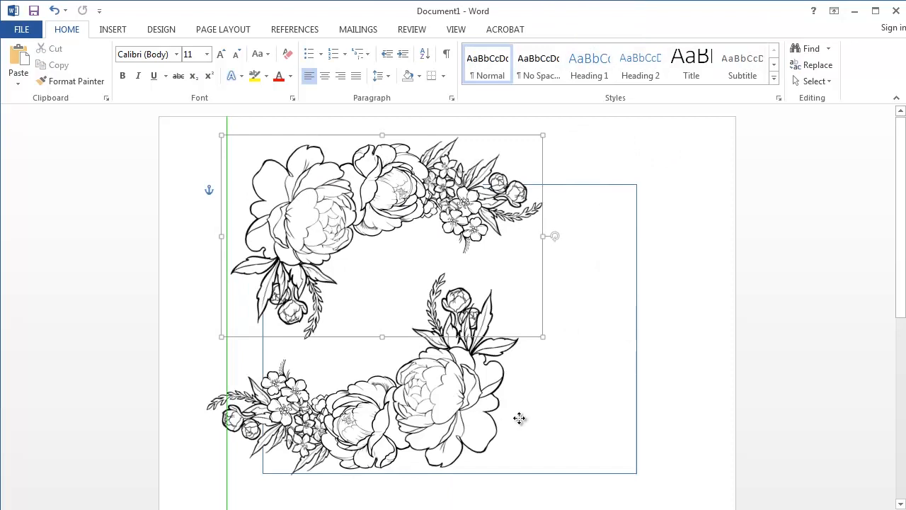
left_click_drag(464, 397, 620, 428)
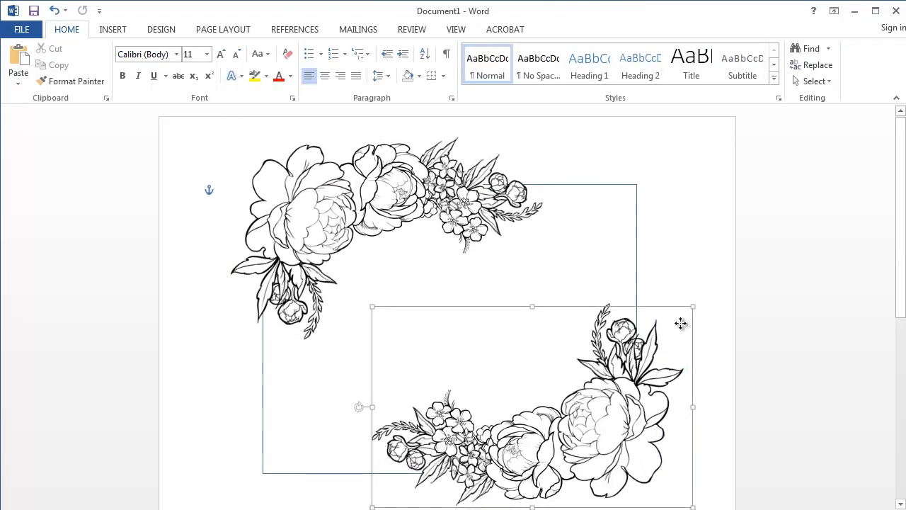
left_click(741, 275)
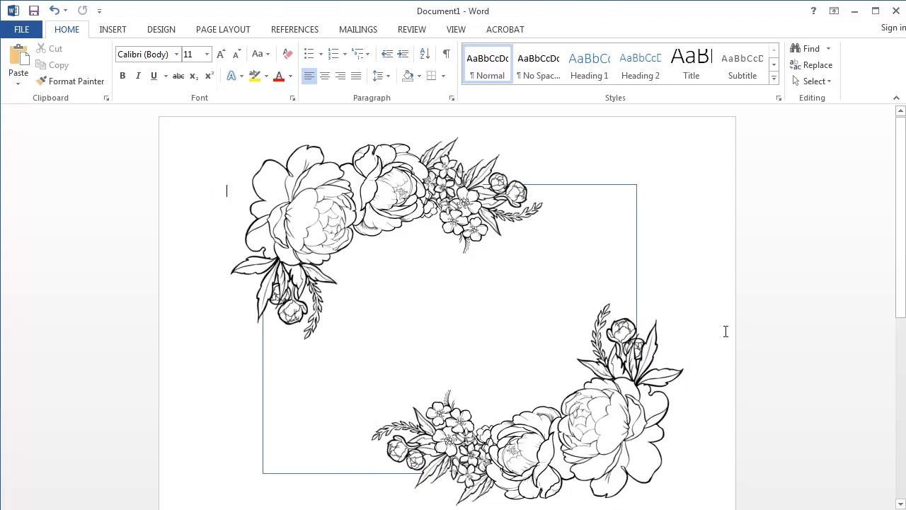
mouse_move(330, 221)
left_mouse_down()
mouse_move(346, 234)
mouse_move(335, 231)
left_mouse_up()
Bring the card rectangle to the front and set its fill to No Fill
left_click(610, 186)
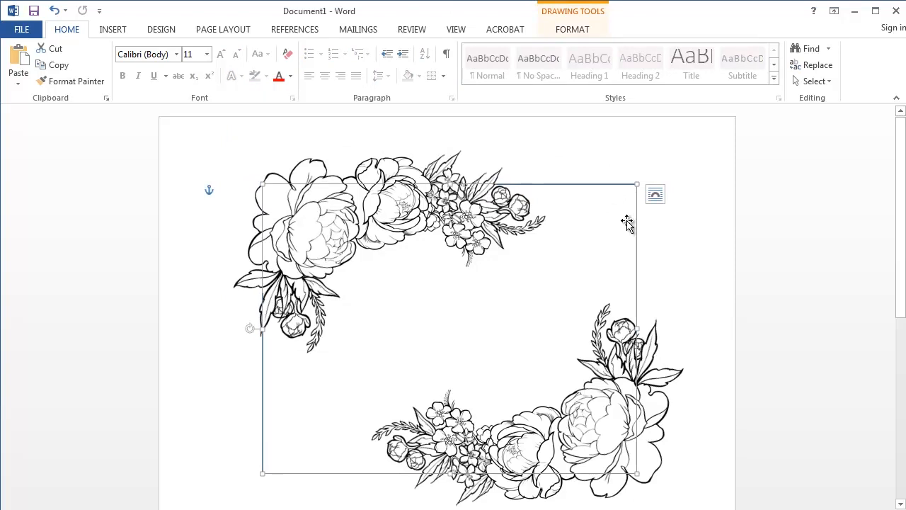
right_click(583, 205)
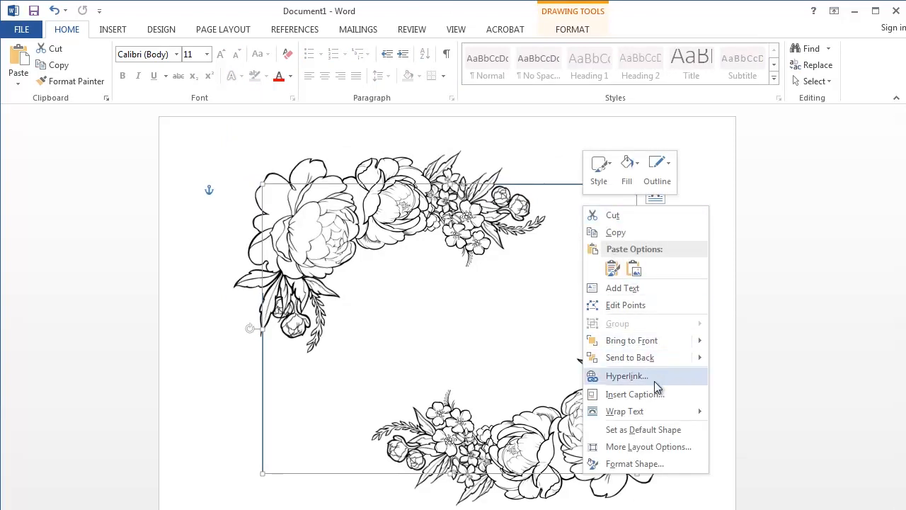
left_click(645, 345)
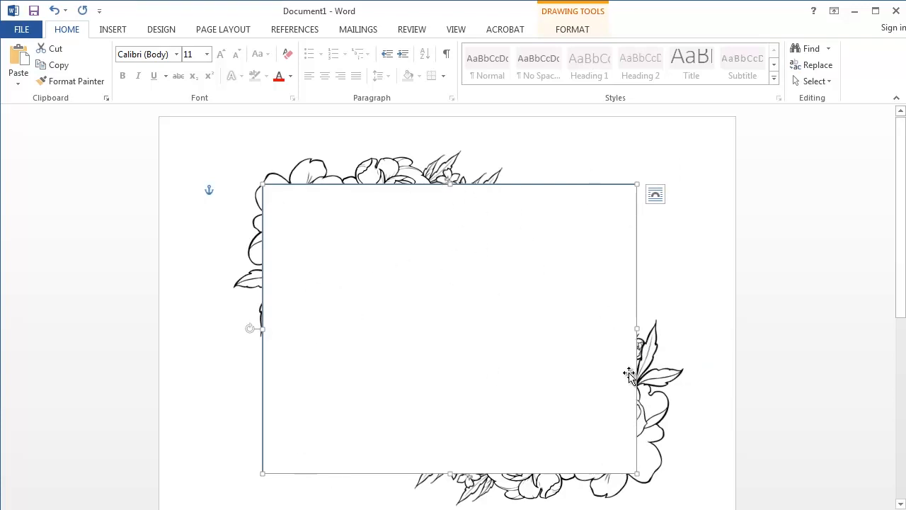
left_click(163, 31)
left_click(65, 32)
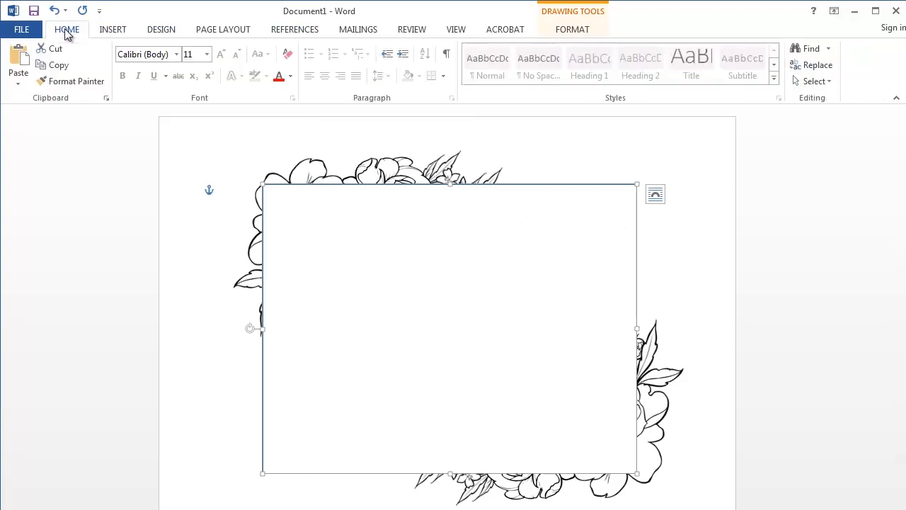
left_click(113, 31)
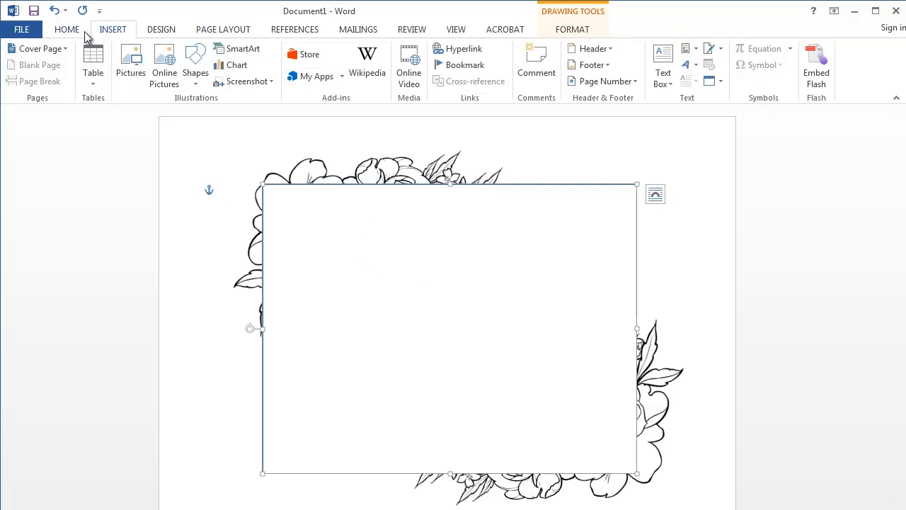
left_click(577, 15)
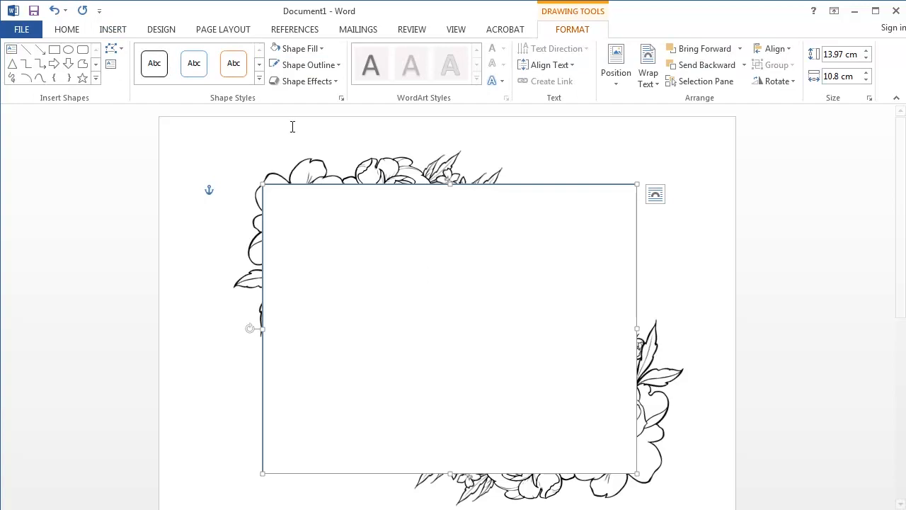
left_click(322, 49)
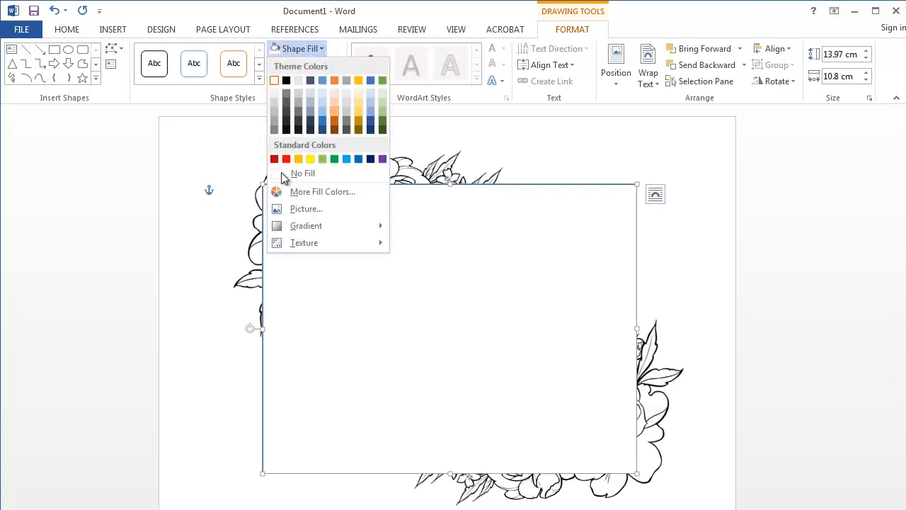
left_click(283, 173)
Set the card rectangle's outline to black with a weight of 1½ pt
left_click(337, 66)
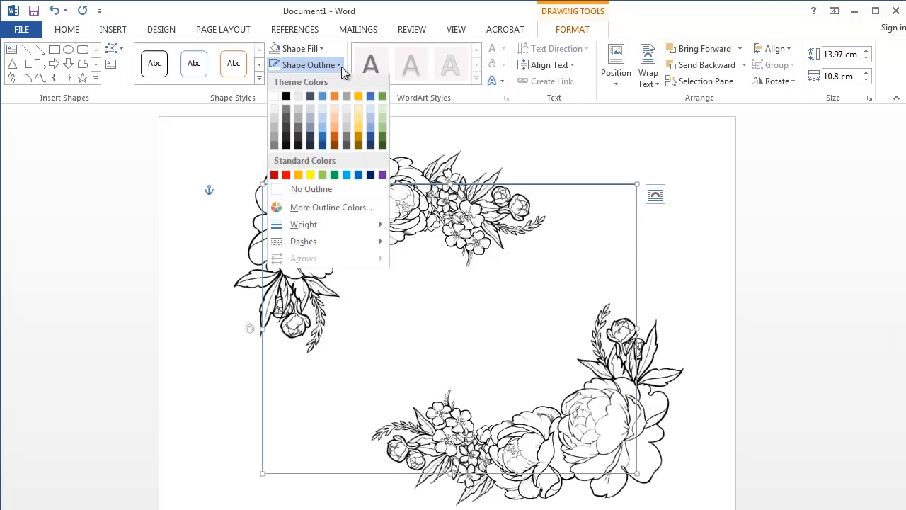
left_click(286, 97)
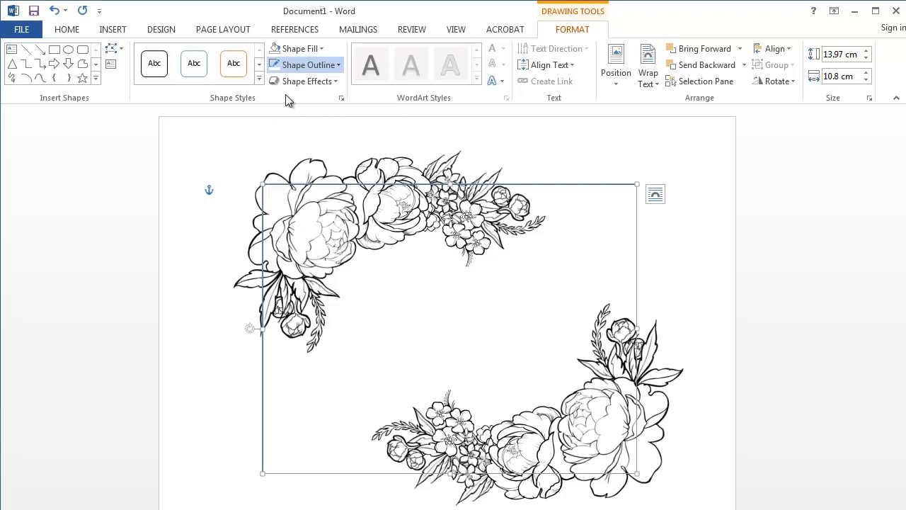
left_click(337, 64)
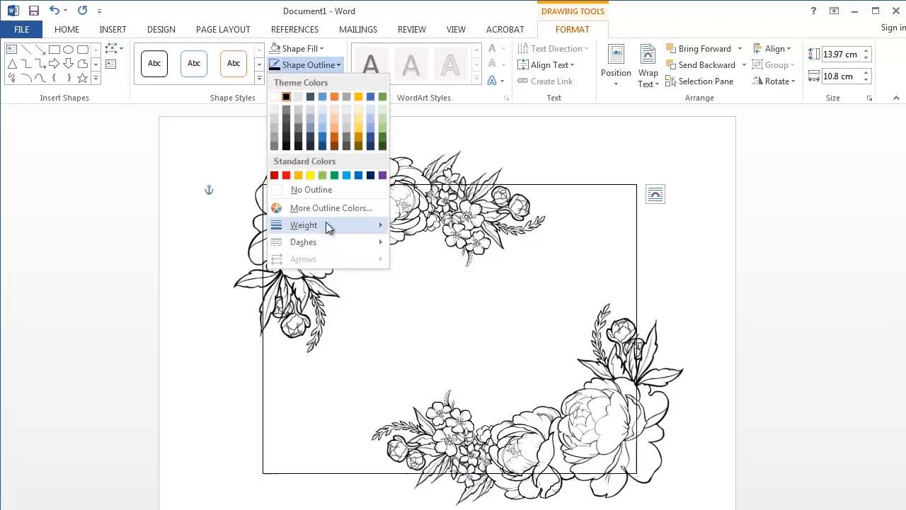
mouse_move(328, 227)
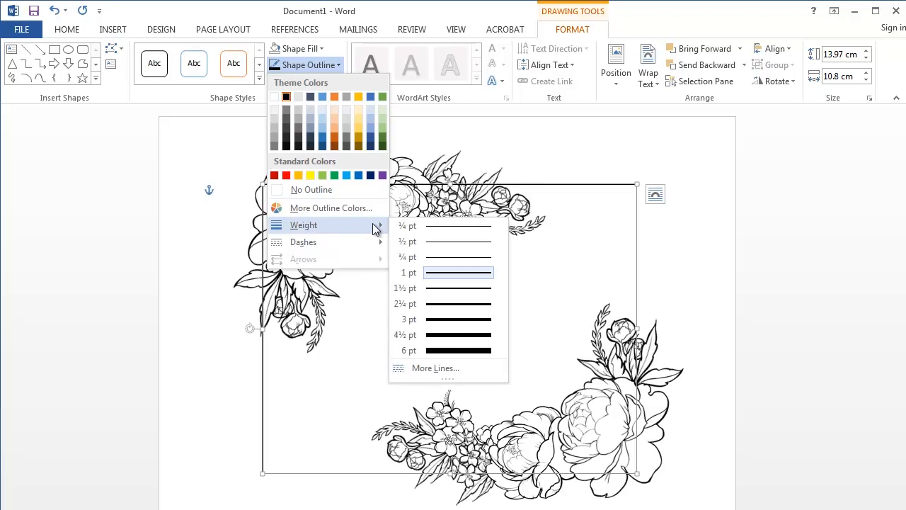
left_click(449, 290)
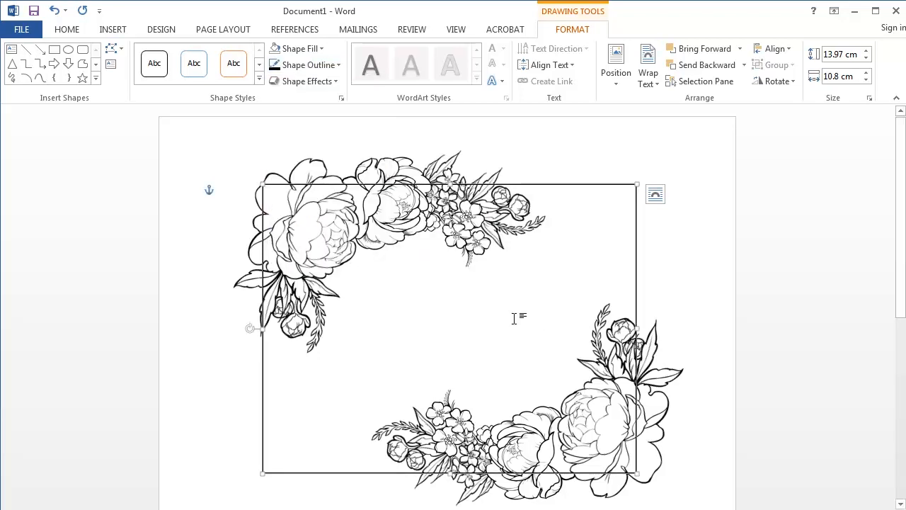
left_click(706, 273)
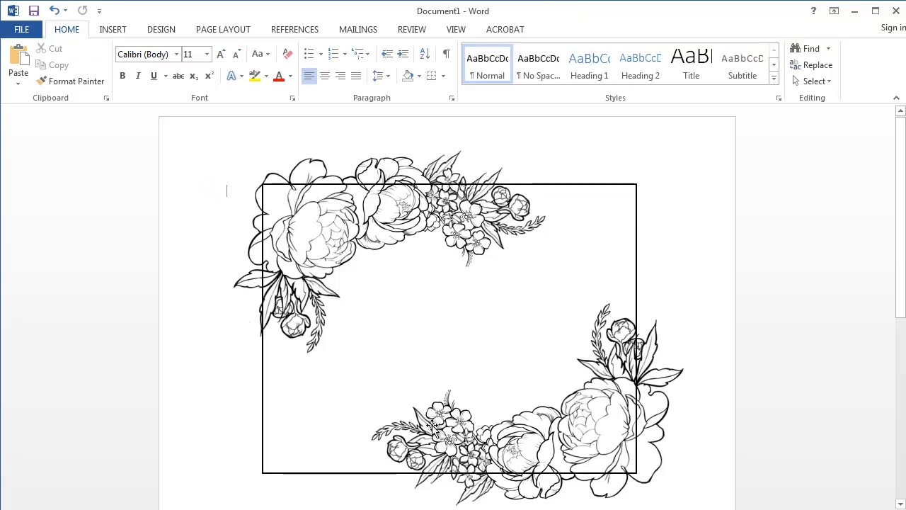
Move the lower right floral group slightly inward on the card and delete the upper left floral group
scroll(637, 411, "down", 1)
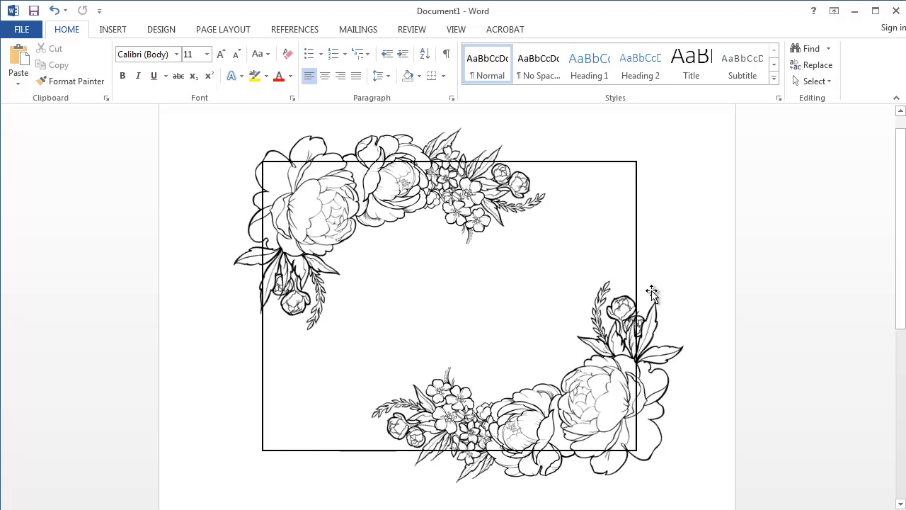
left_click_drag(606, 447, 592, 415)
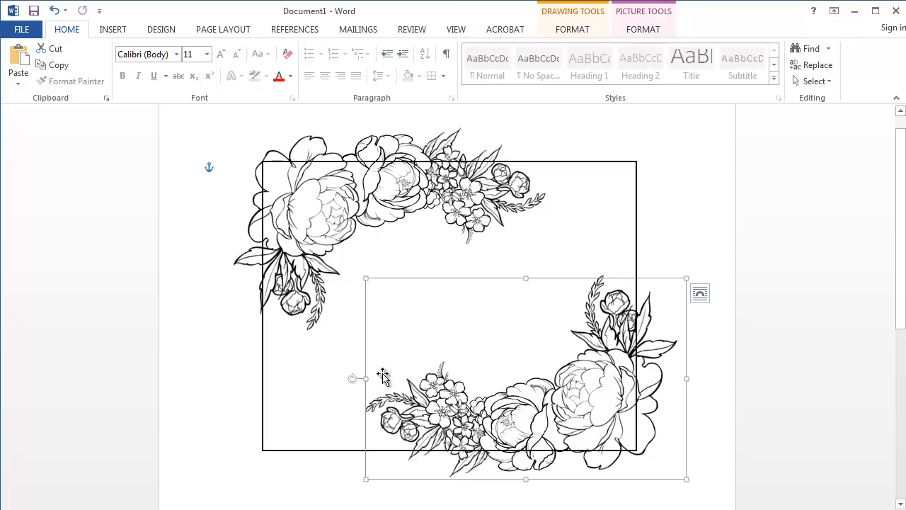
left_click(680, 197)
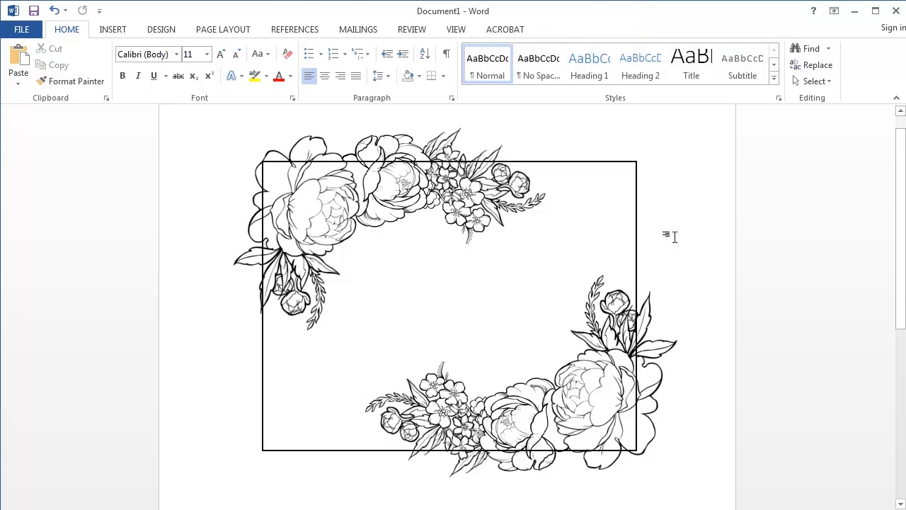
left_click(303, 206)
key("Delete")
mouse_move(587, 422)
left_mouse_down()
mouse_move(578, 414)
mouse_move(588, 425)
left_mouse_up()
Set the card rectangle's width to 4"
left_click(635, 267)
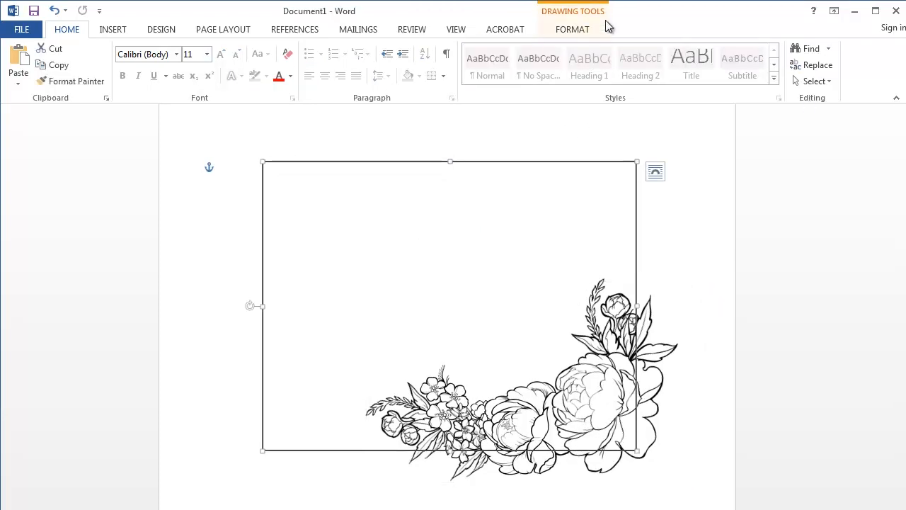
left_click(584, 18)
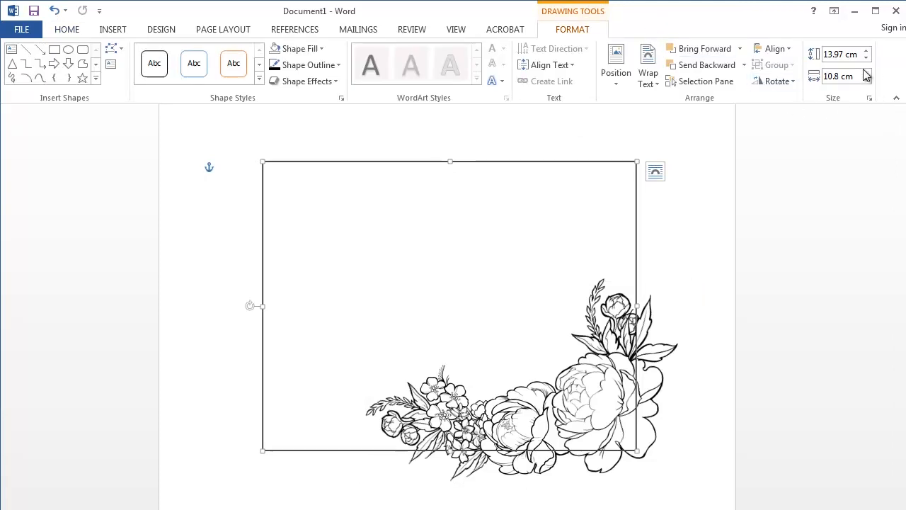
left_click(838, 78)
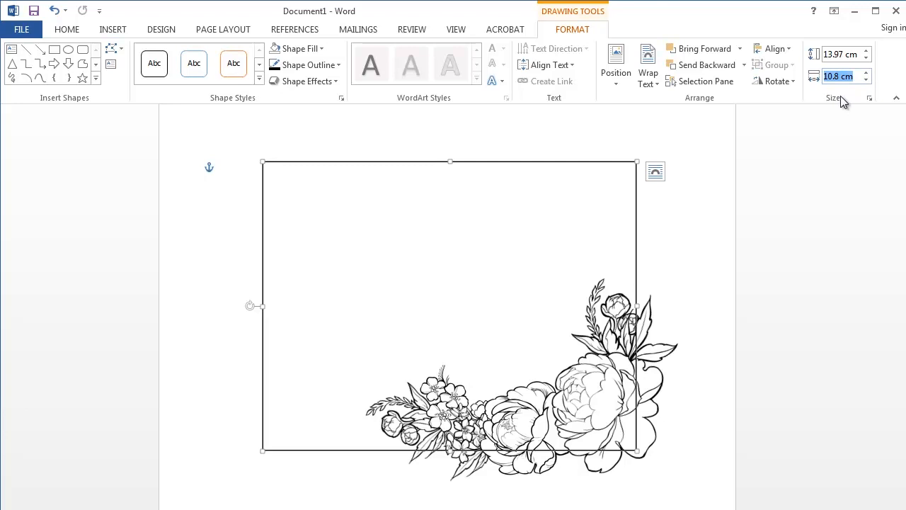
type("4\"")
key("Return")
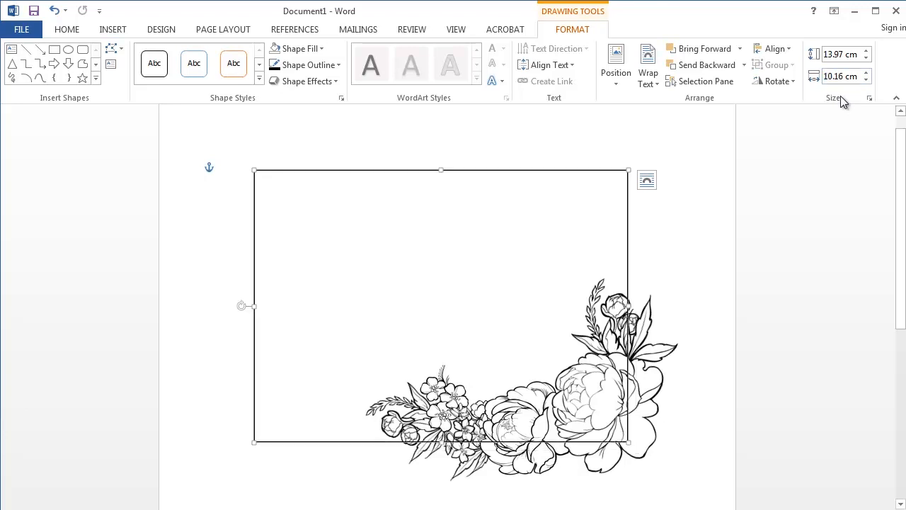
double_click(840, 55)
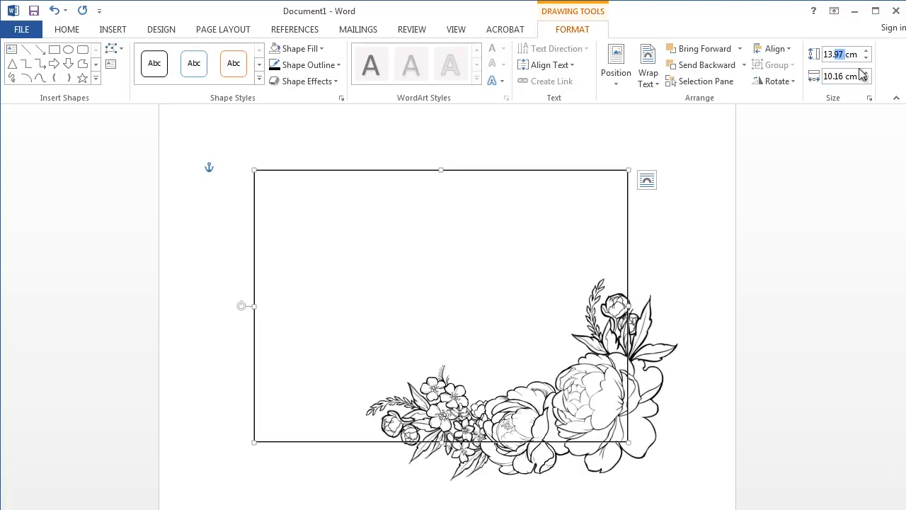
left_click_drag(845, 54, 792, 56)
type("5")
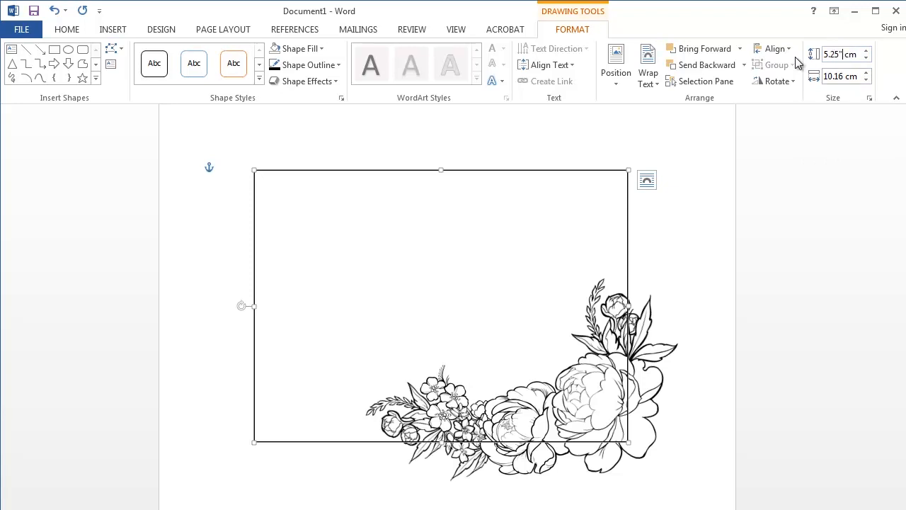
key("Escape")
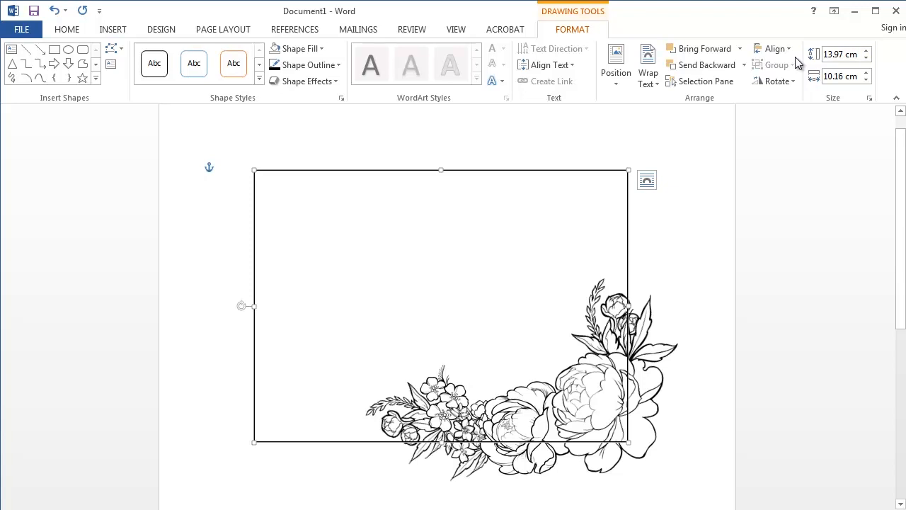
Set the card rectangle's height to 5.25"
left_click(840, 55)
triple_click(840, 57)
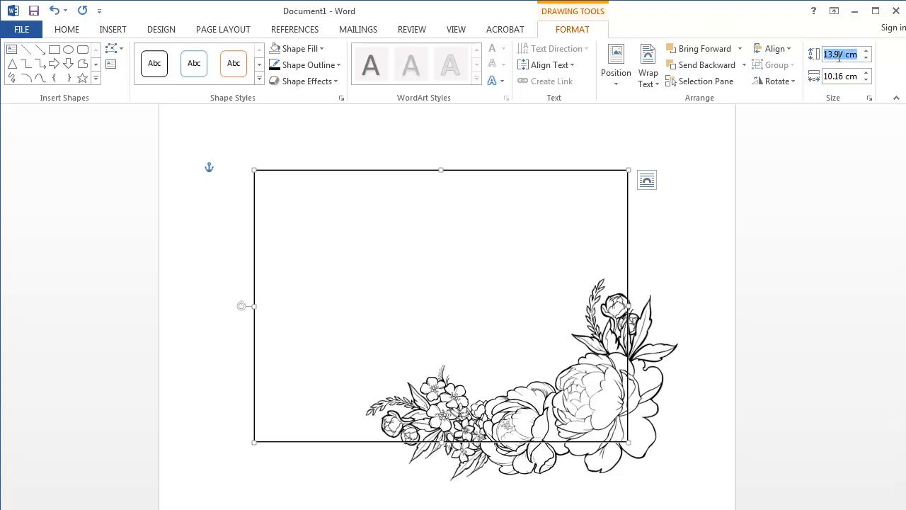
type("5")
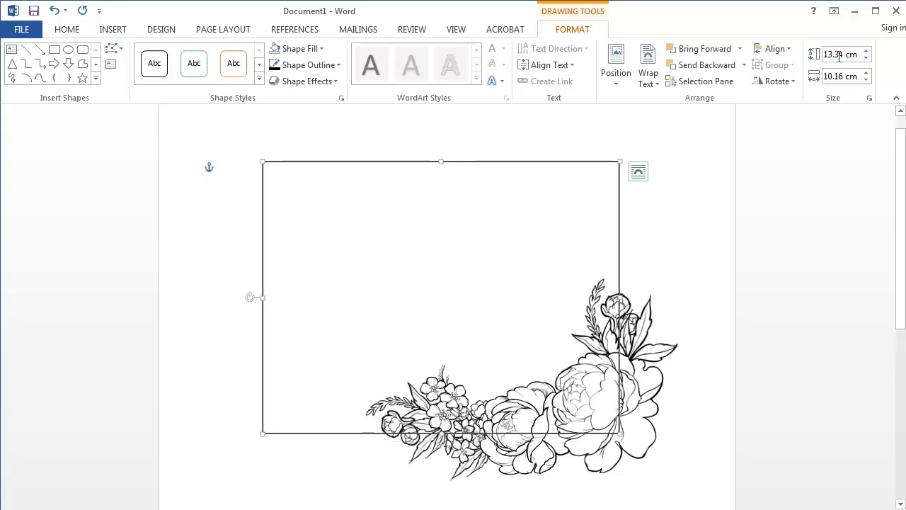
Move the floral group to overhang the resized frame's lower right corner and bring it in front of the frame
scroll(712, 297, "up", 2)
left_click_drag(653, 423, 622, 396)
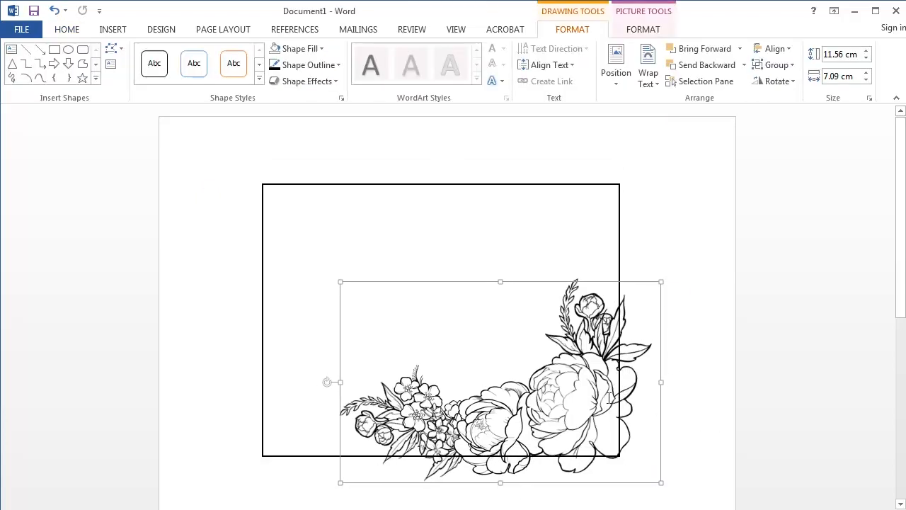
left_click(681, 360)
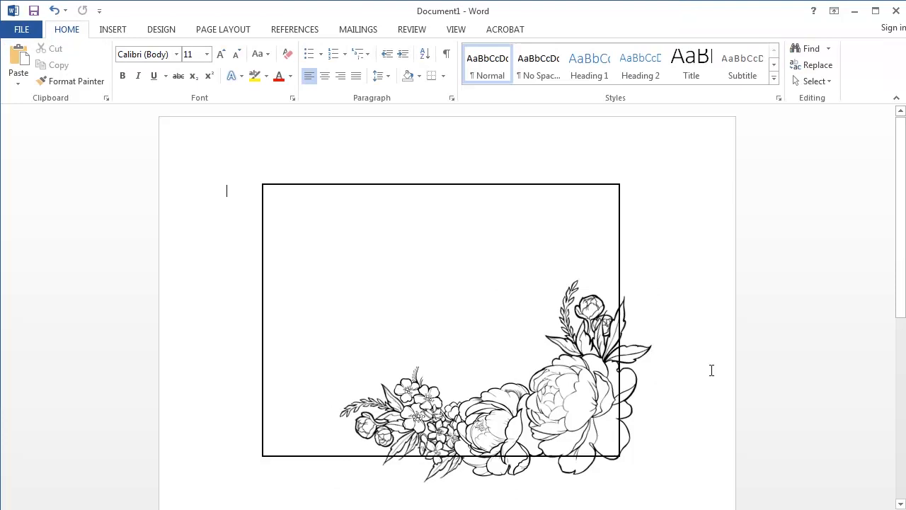
left_click(594, 400)
right_click(593, 386)
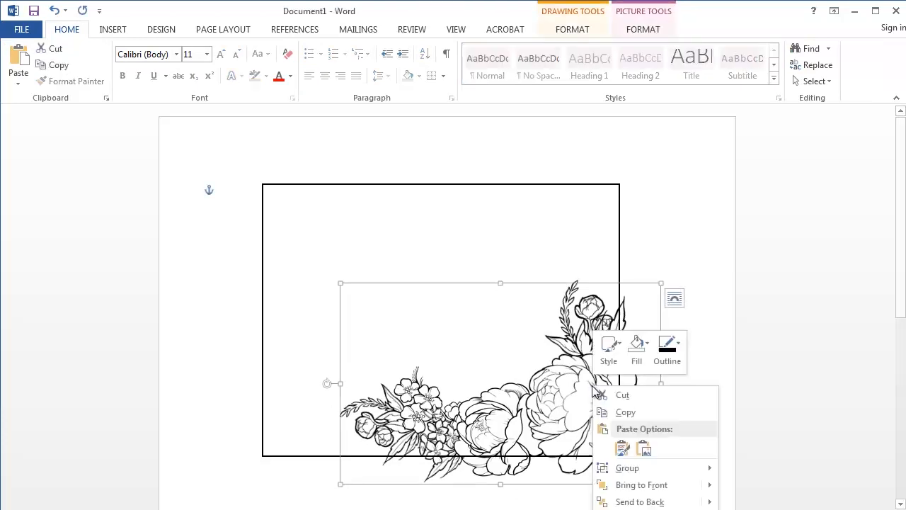
left_click(666, 487)
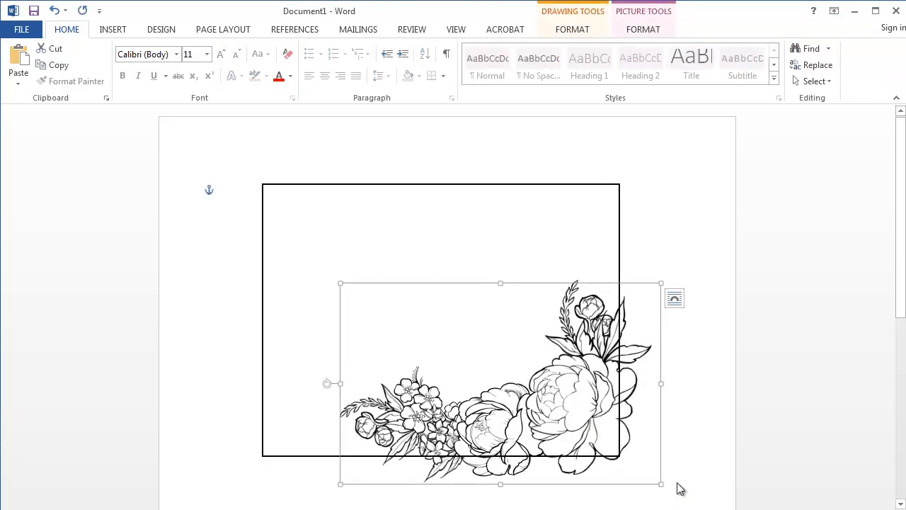
left_click(678, 457)
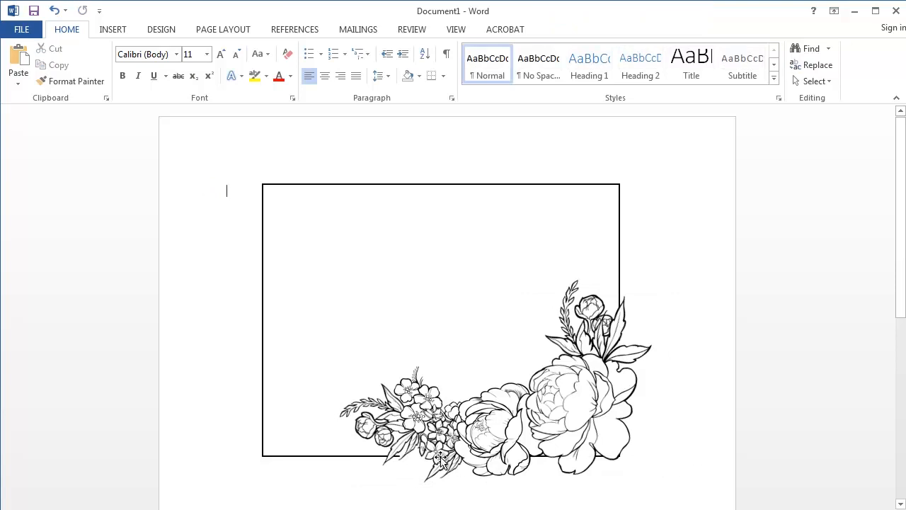